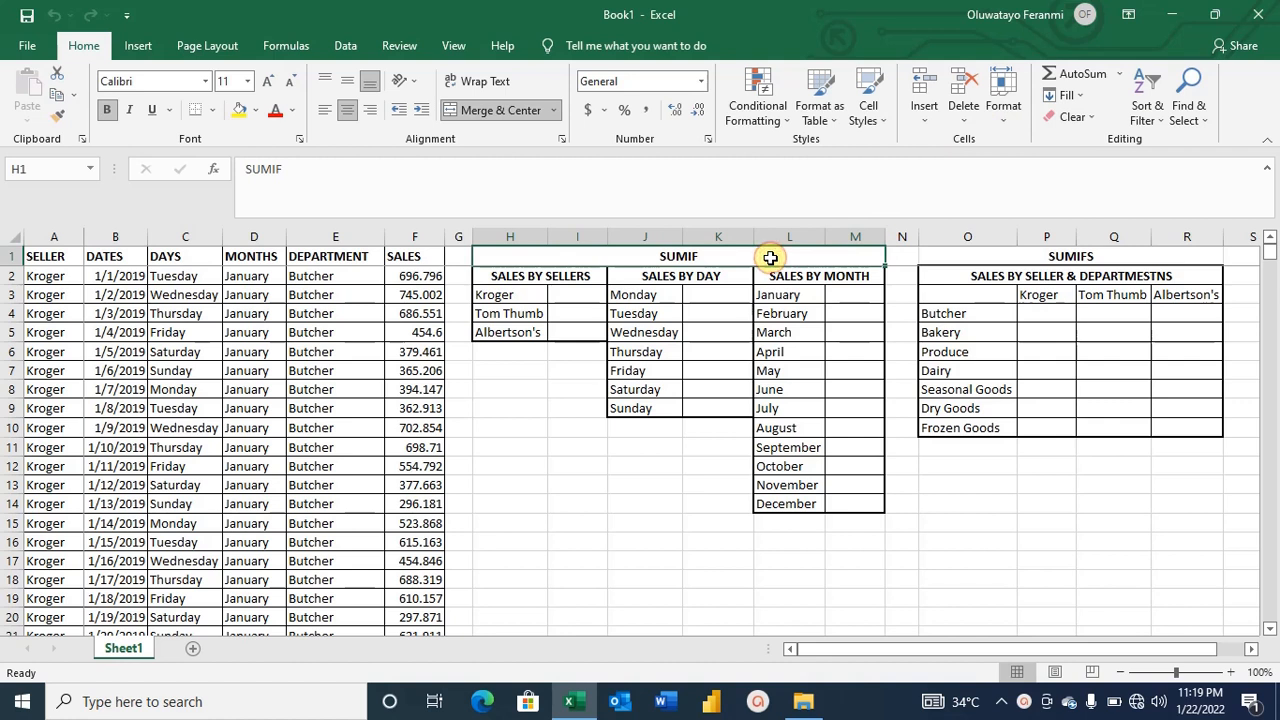
Examine the SUMIF and SUMIFS summary tables and their seller, day, month and department labels.
click(1016, 261)
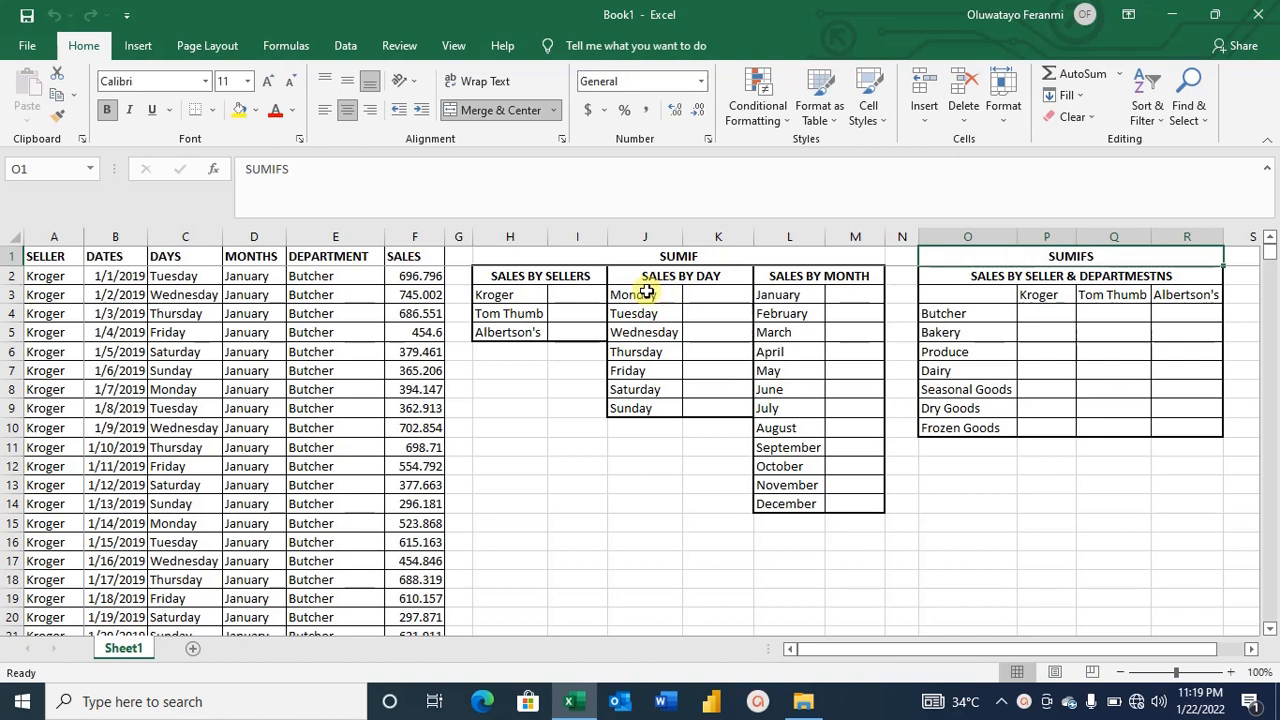
click(723, 256)
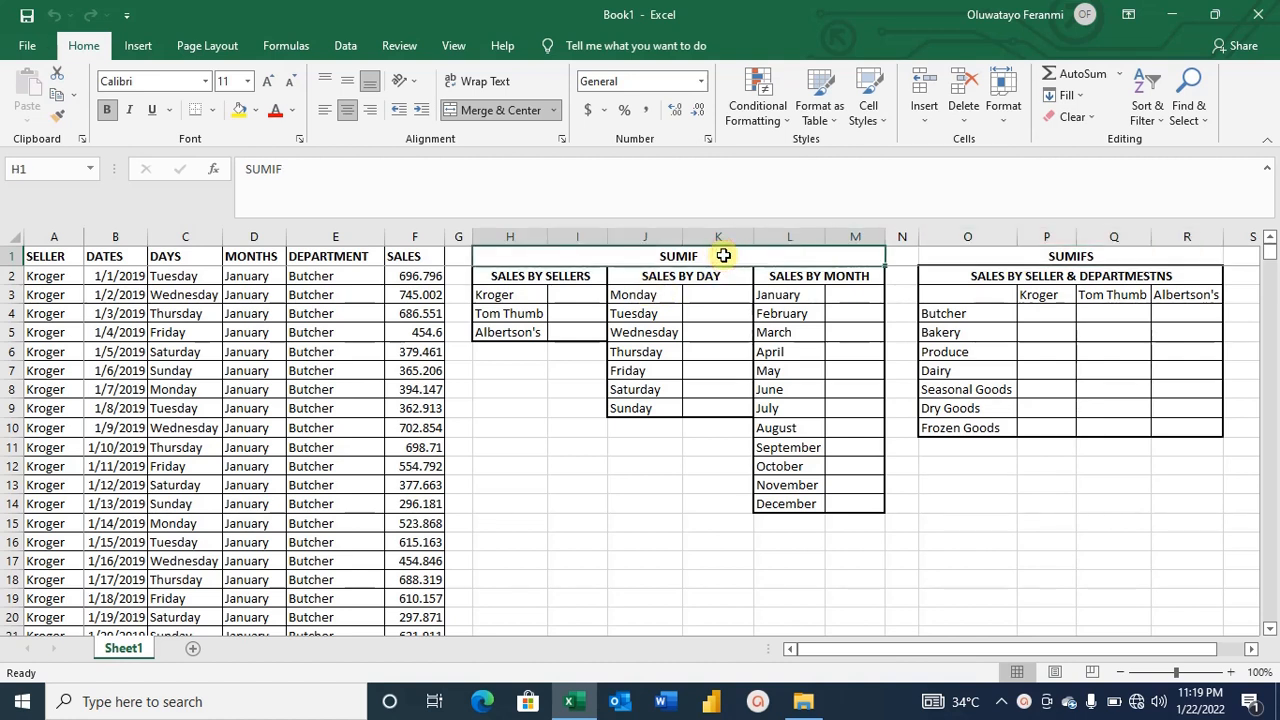
click(988, 247)
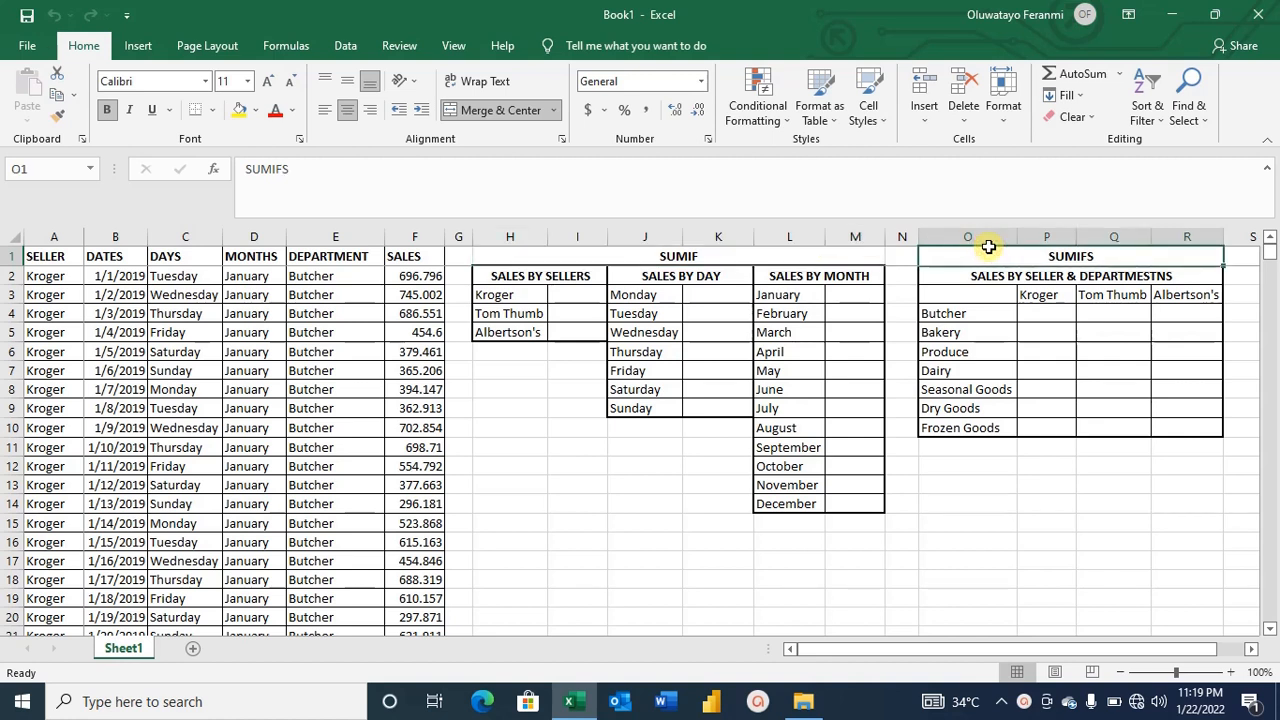
click(786, 258)
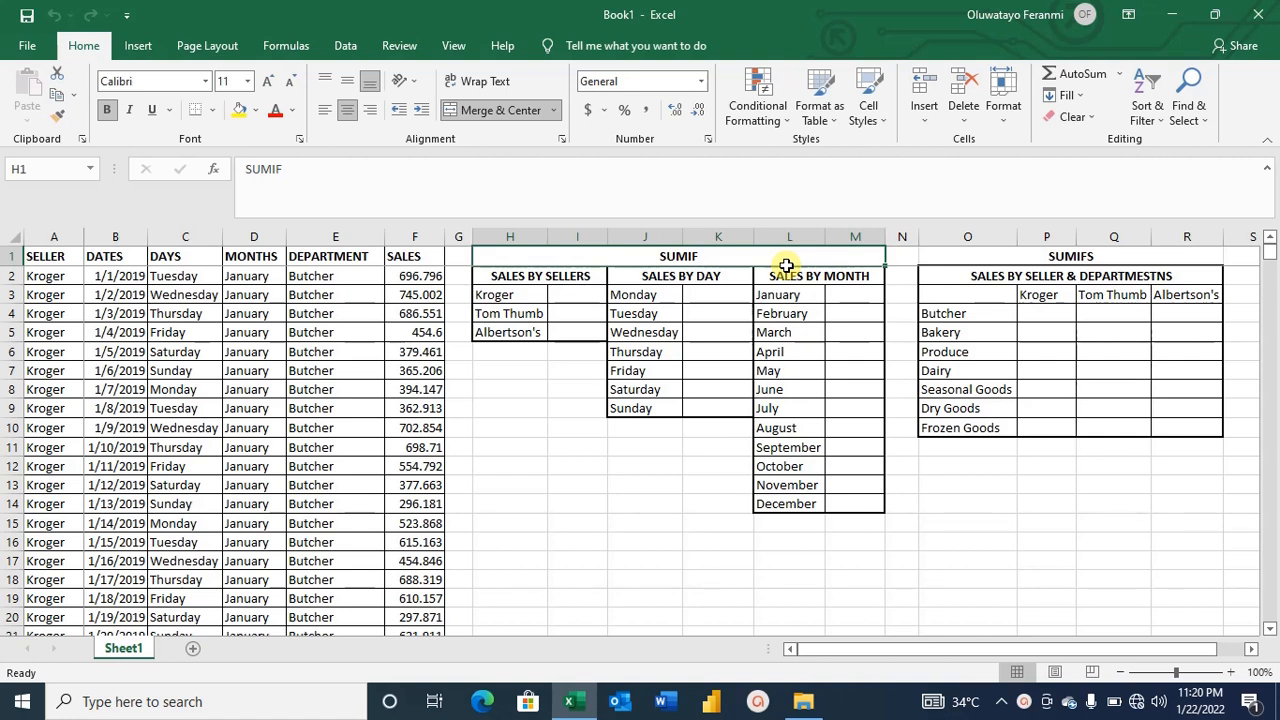
click(1036, 253)
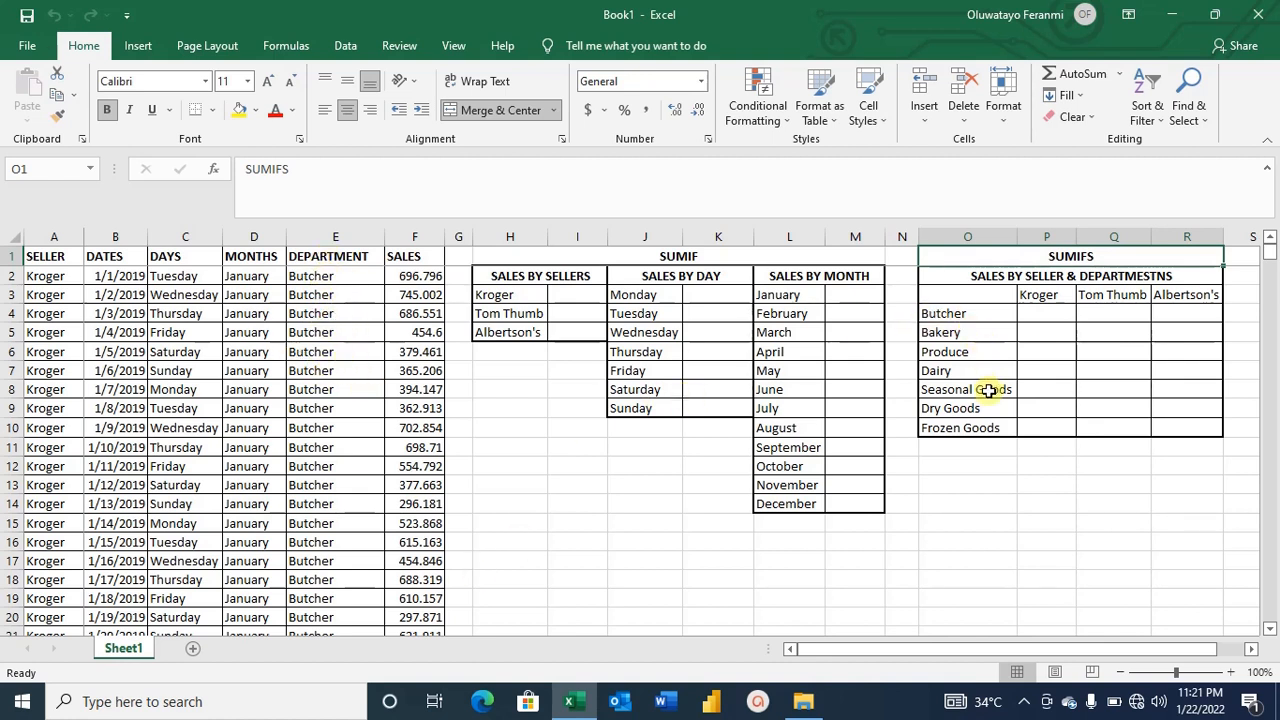
click(1053, 293)
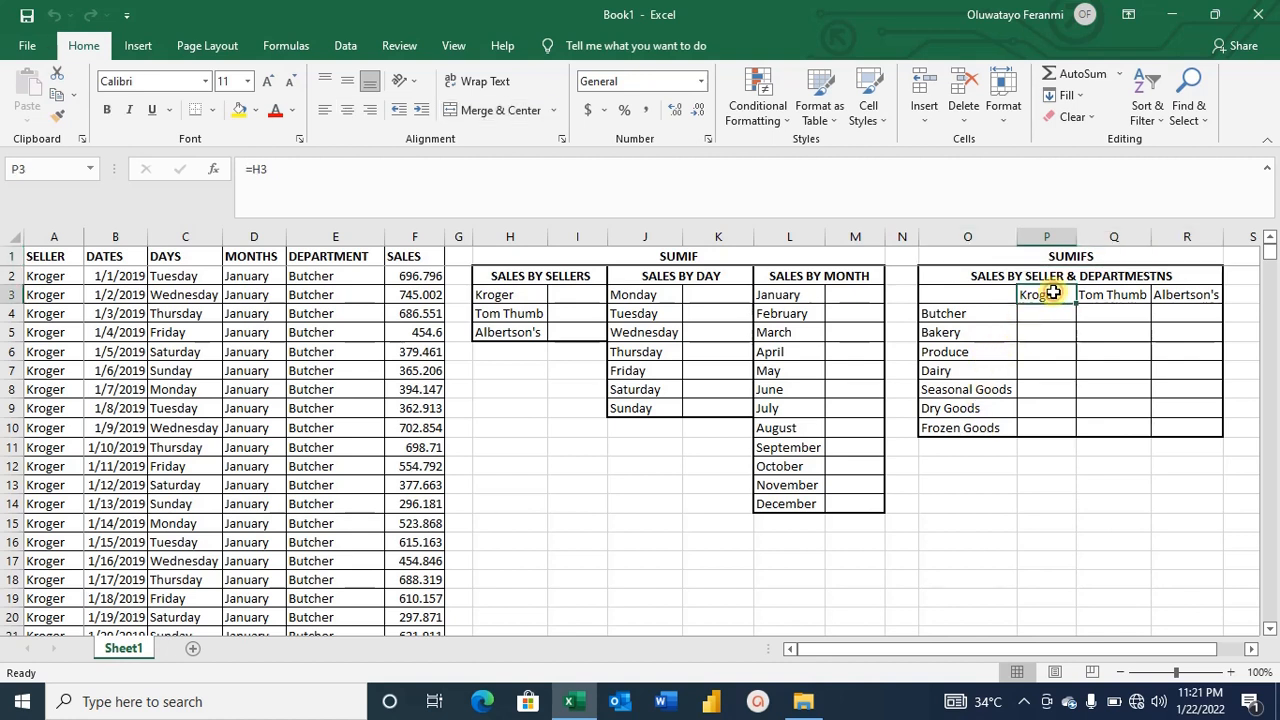
click(978, 313)
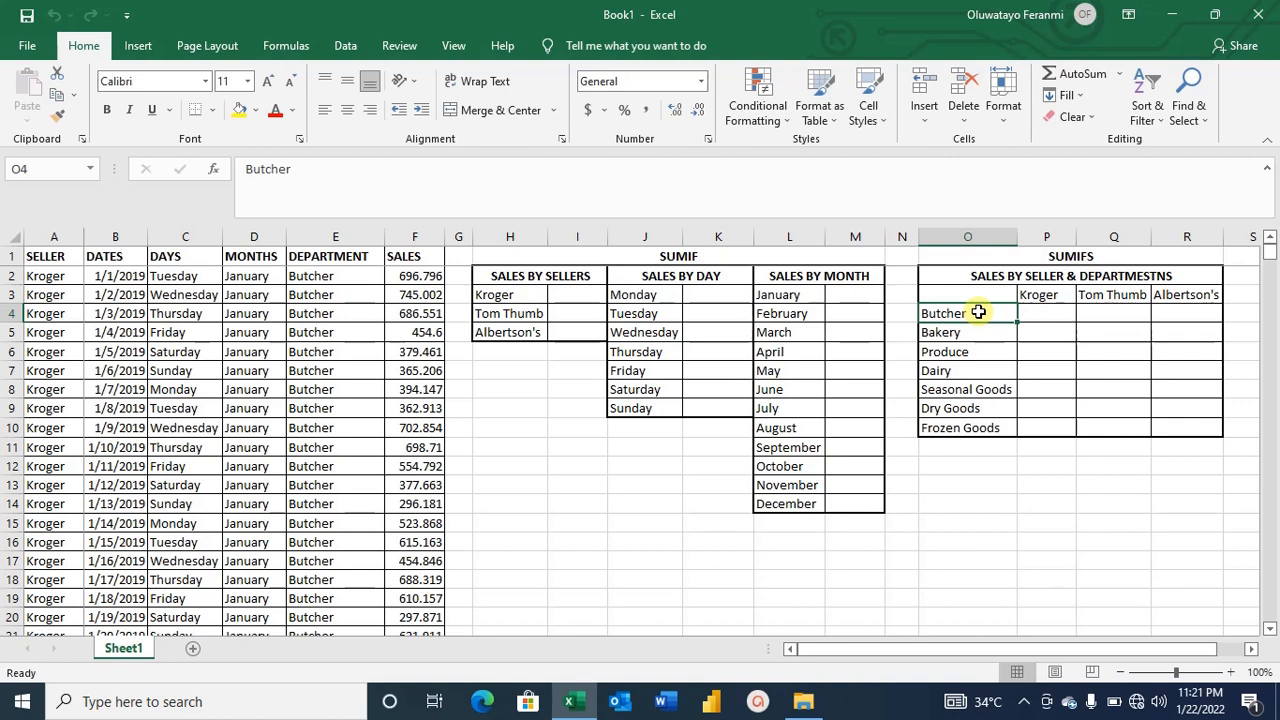
click(572, 300)
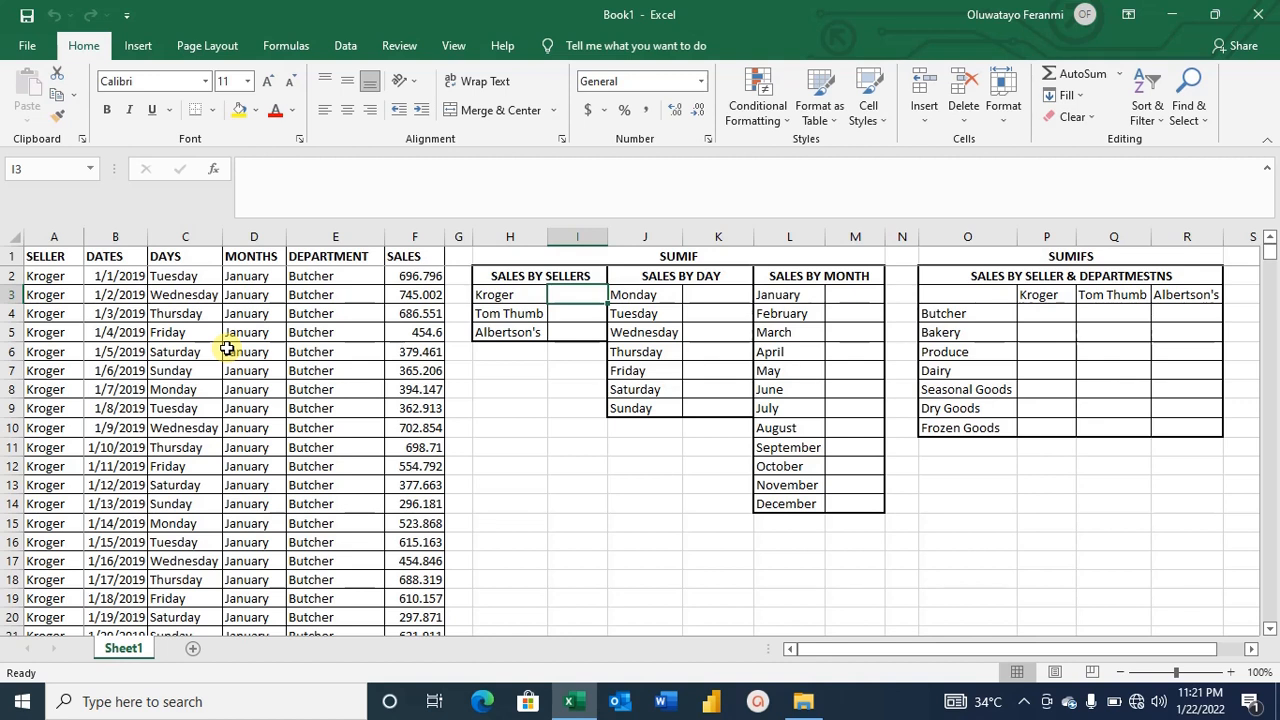
click(615, 258)
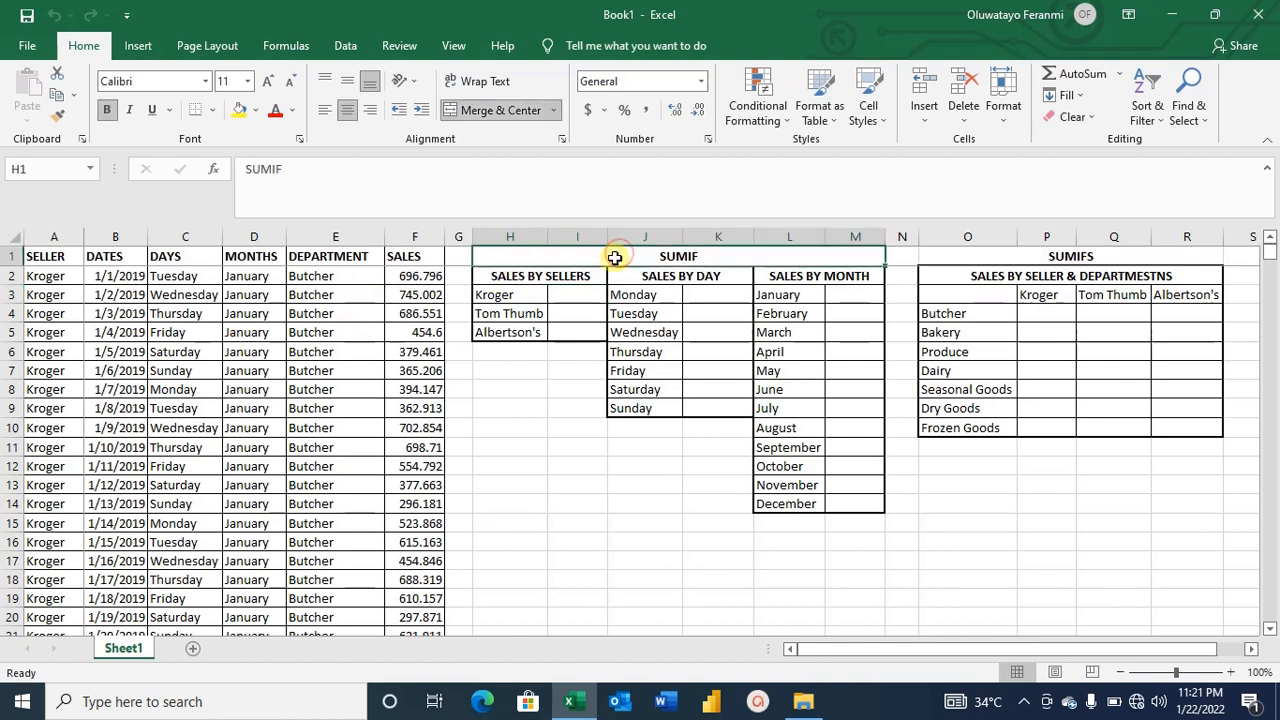
Start a SUMIF formula in Kroger's sales-by-seller cell with the seller range A2:A5104.
click(568, 301)
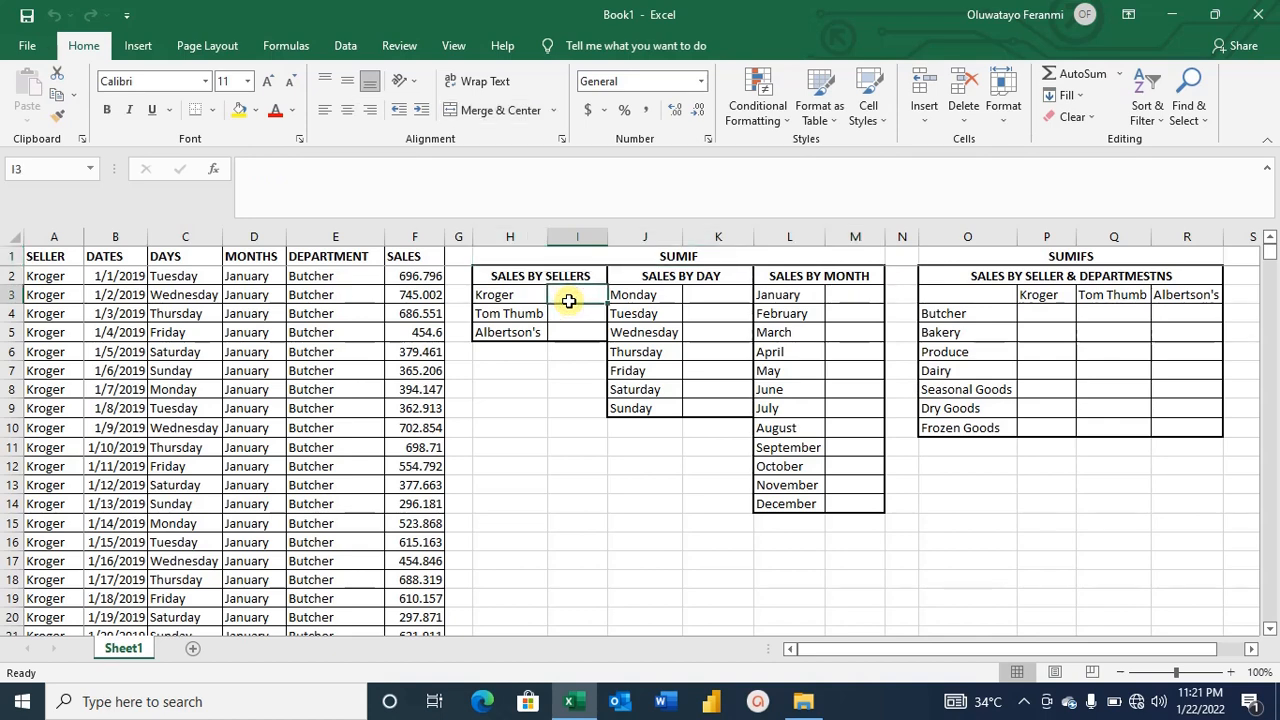
text(=)
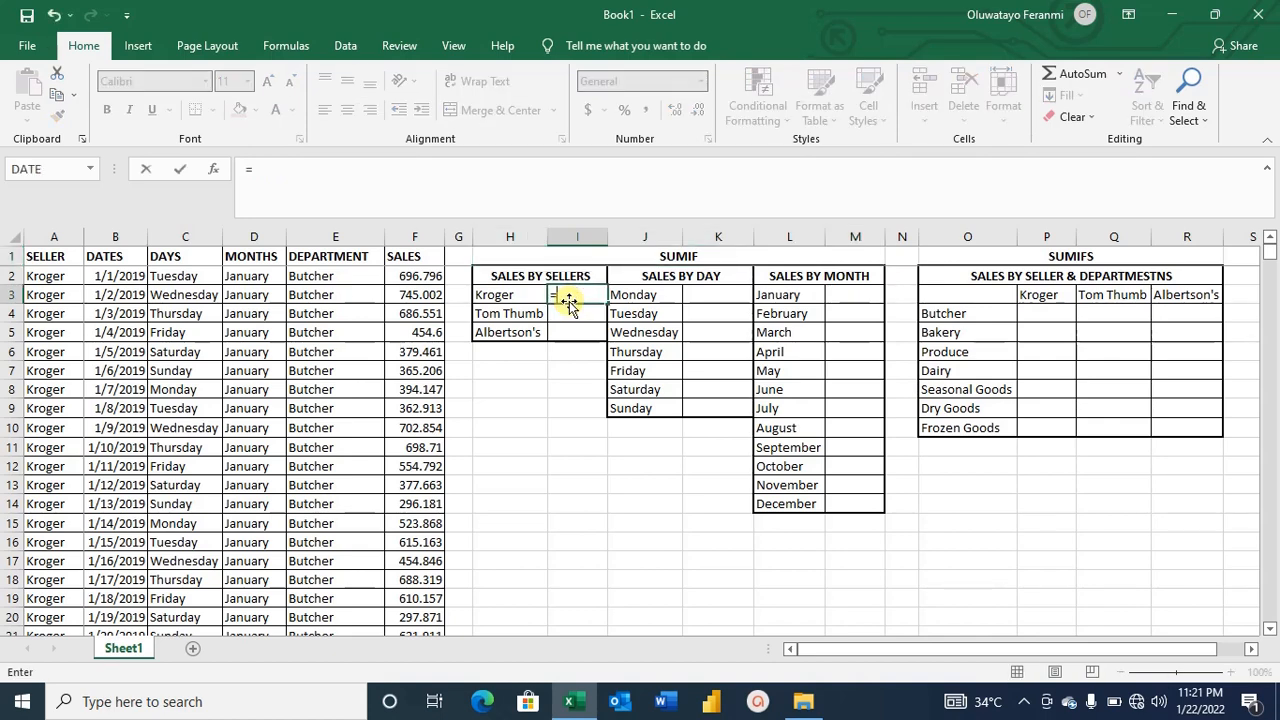
text(SUM)
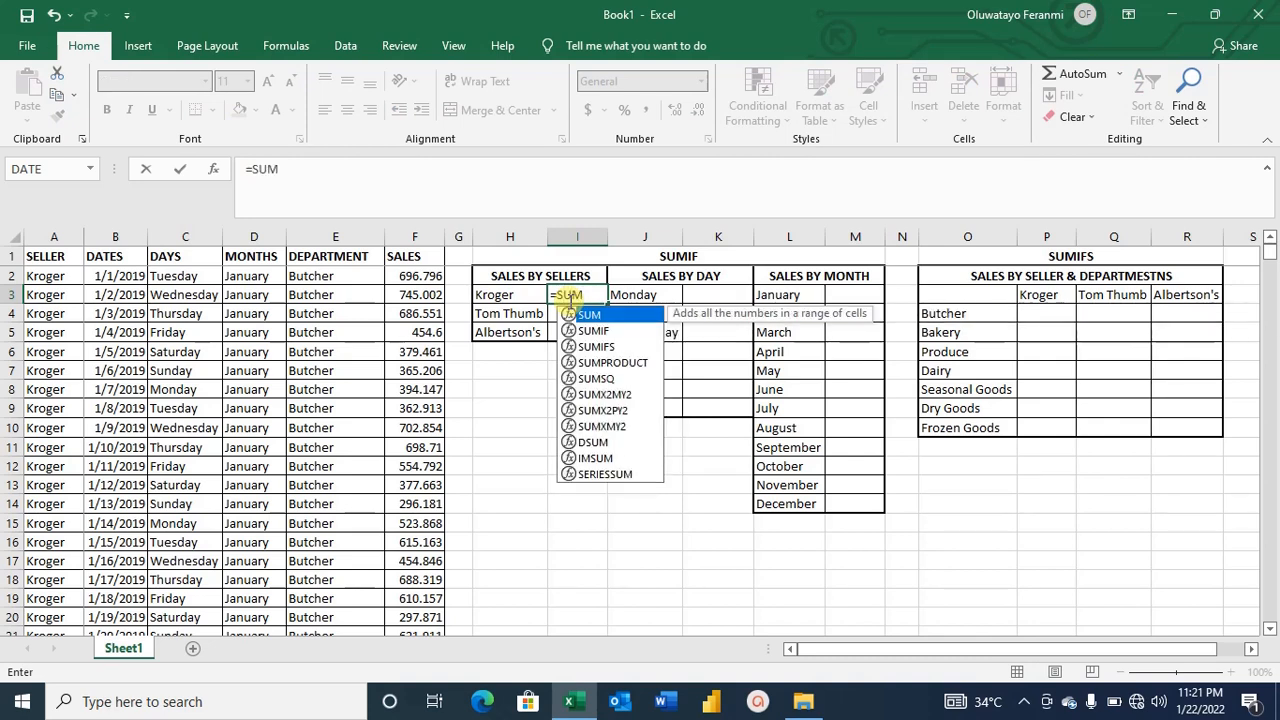
text(IF)
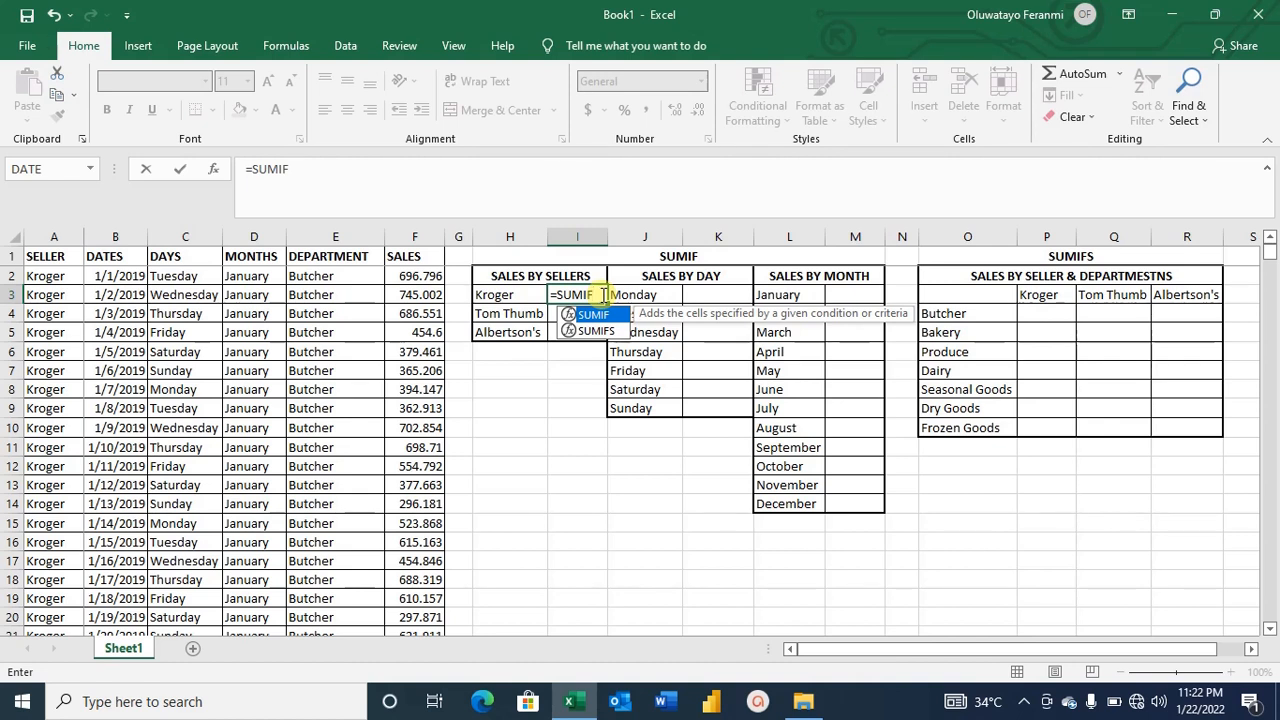
text(()
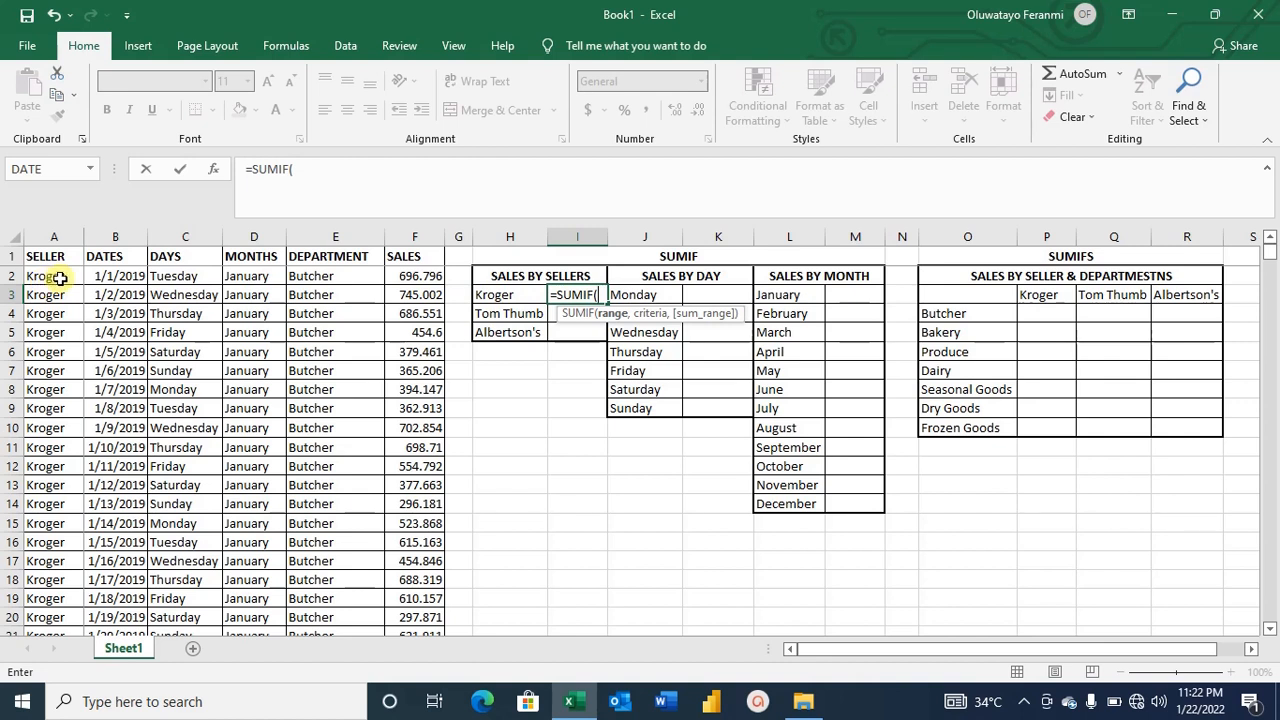
click(60, 278)
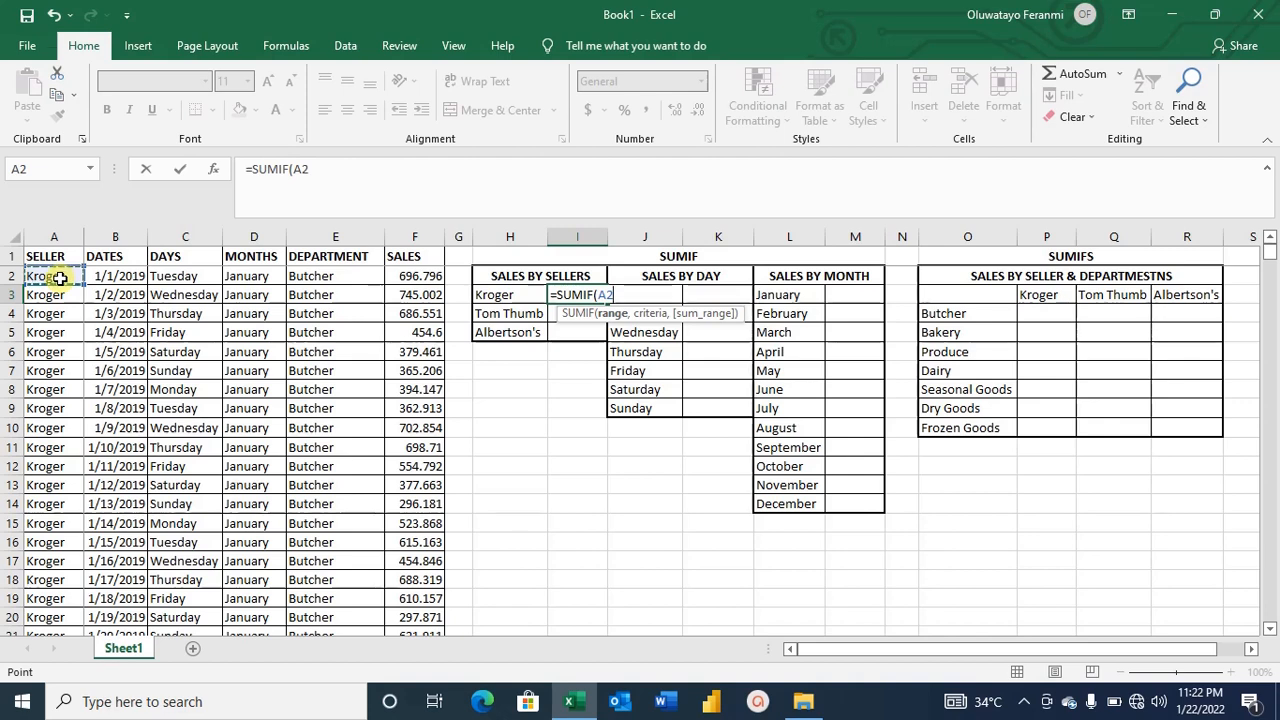
key(F8)
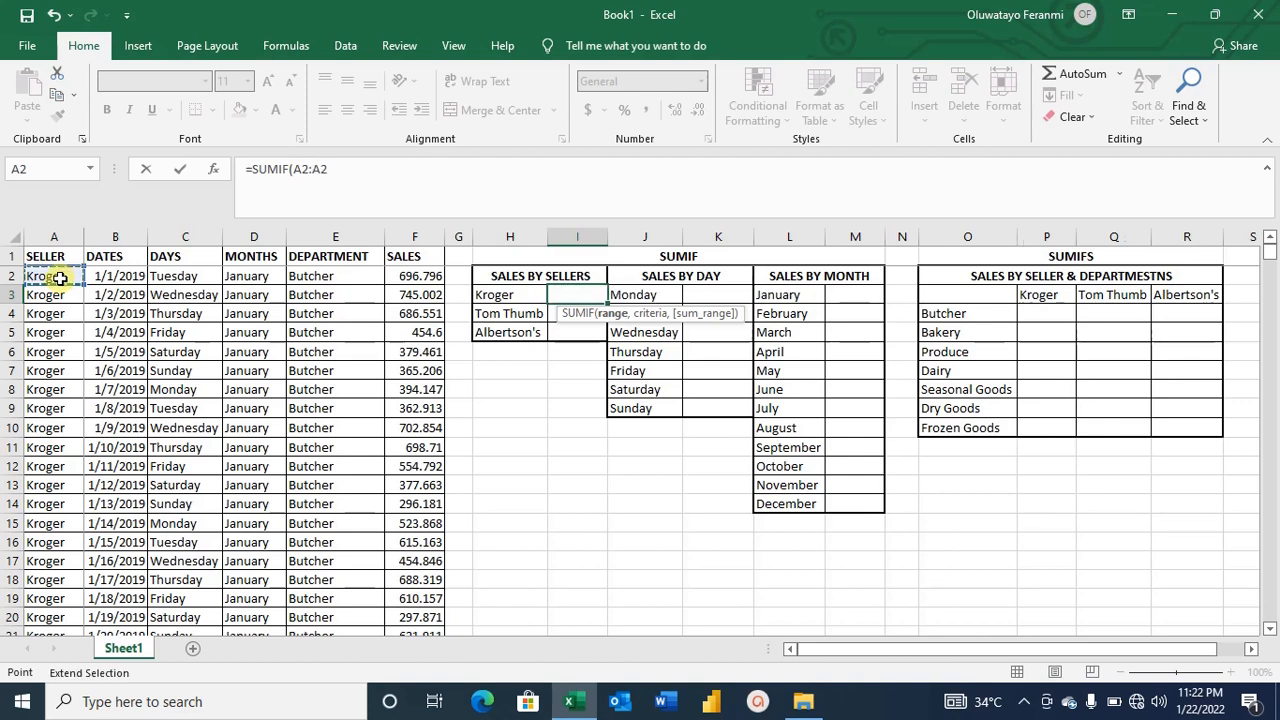
key(ctrl+Down)
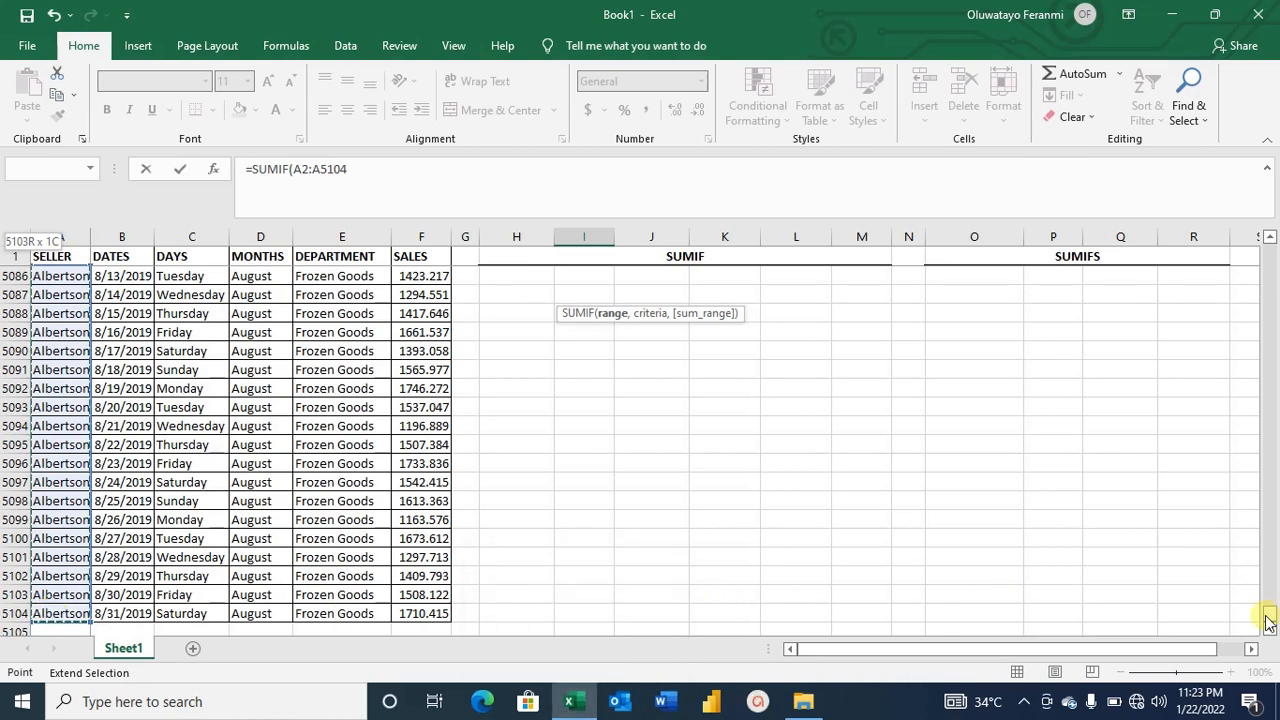
drag(1268, 620, 1275, 205)
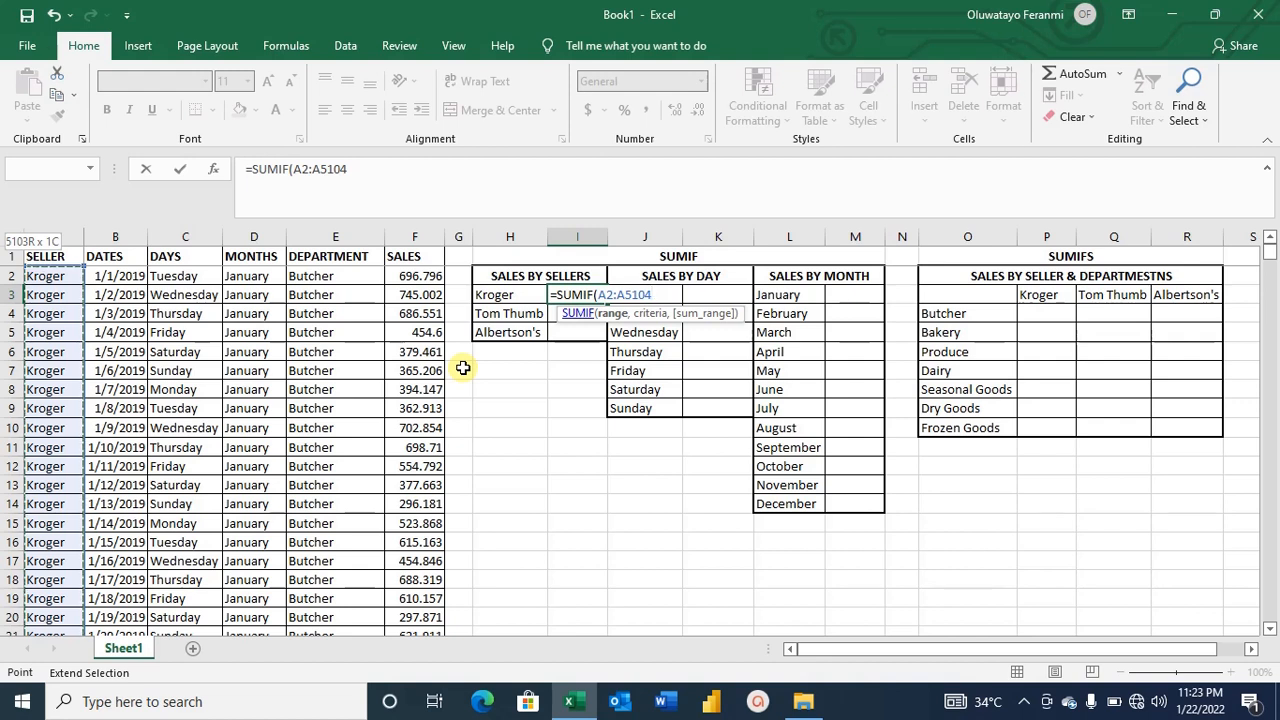
text(,)
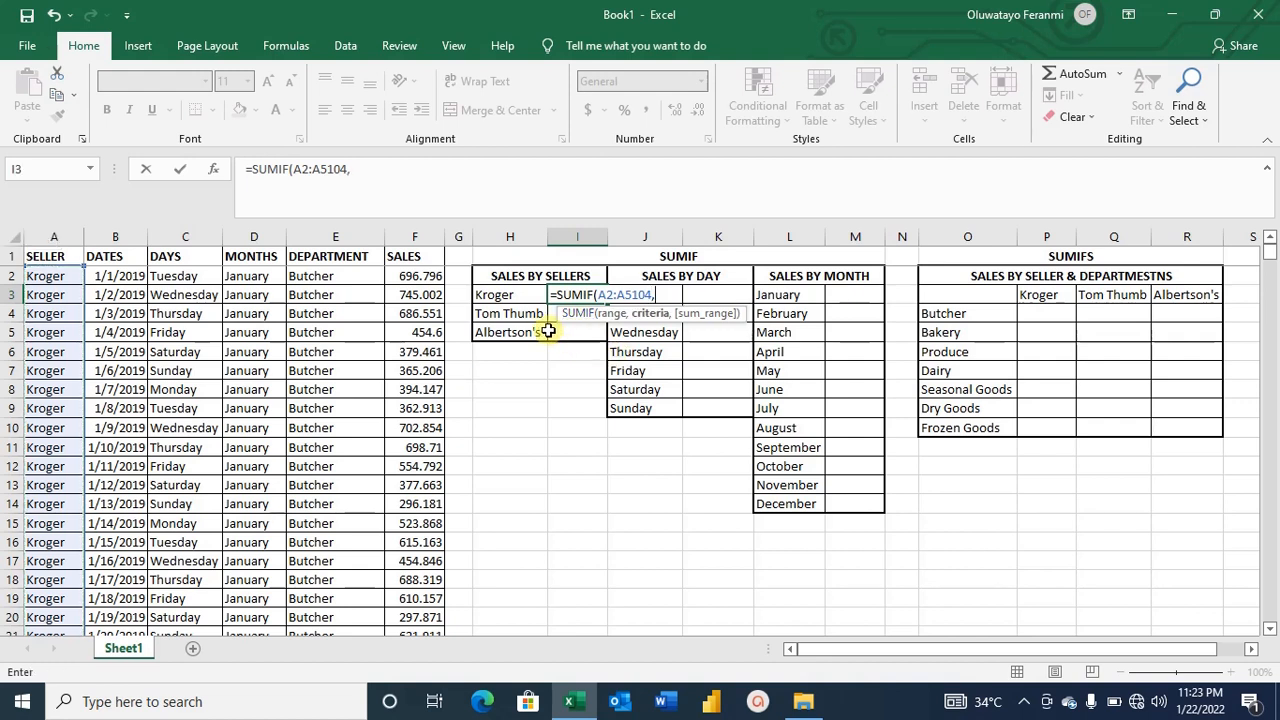
click(513, 295)
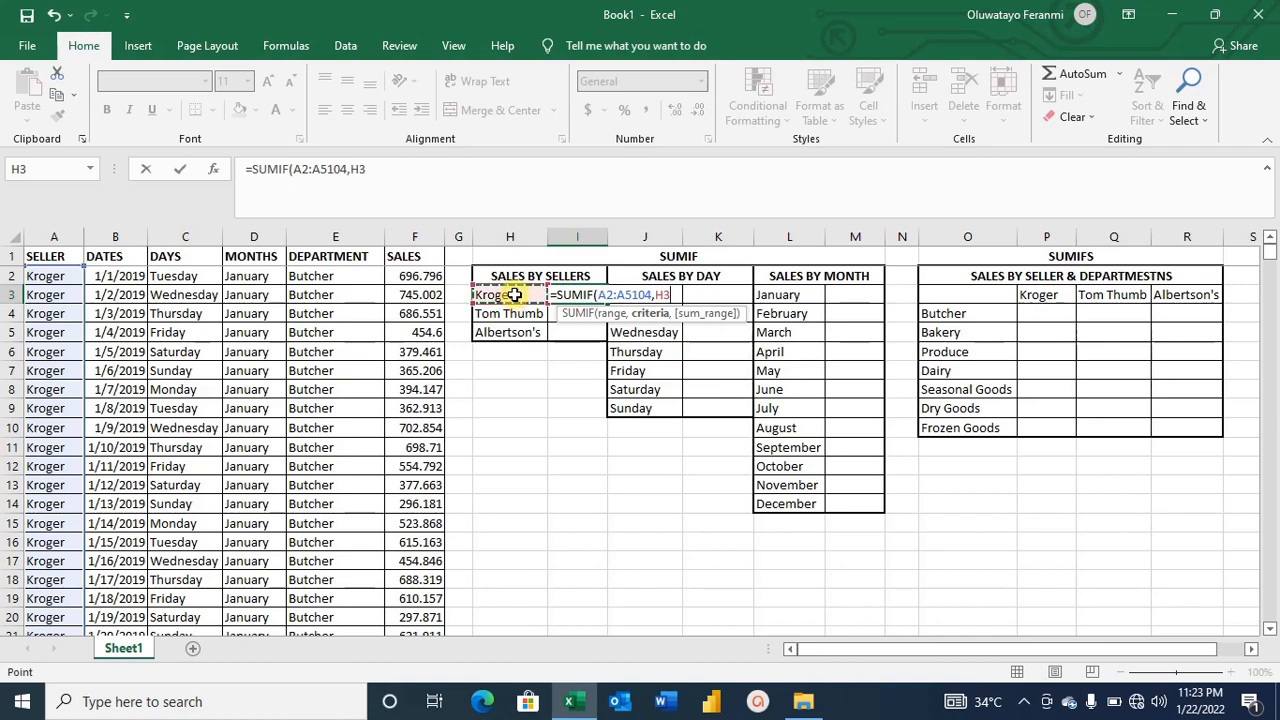
key(BackSpace)
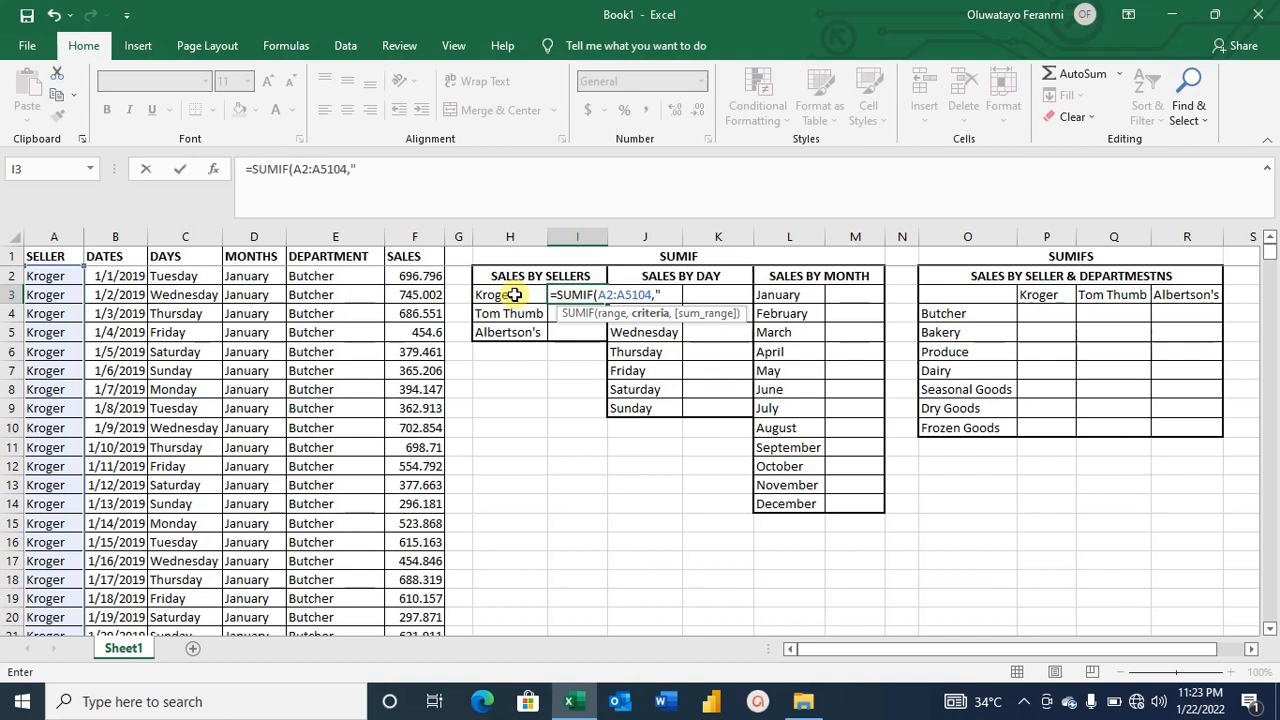
text("KROGER)
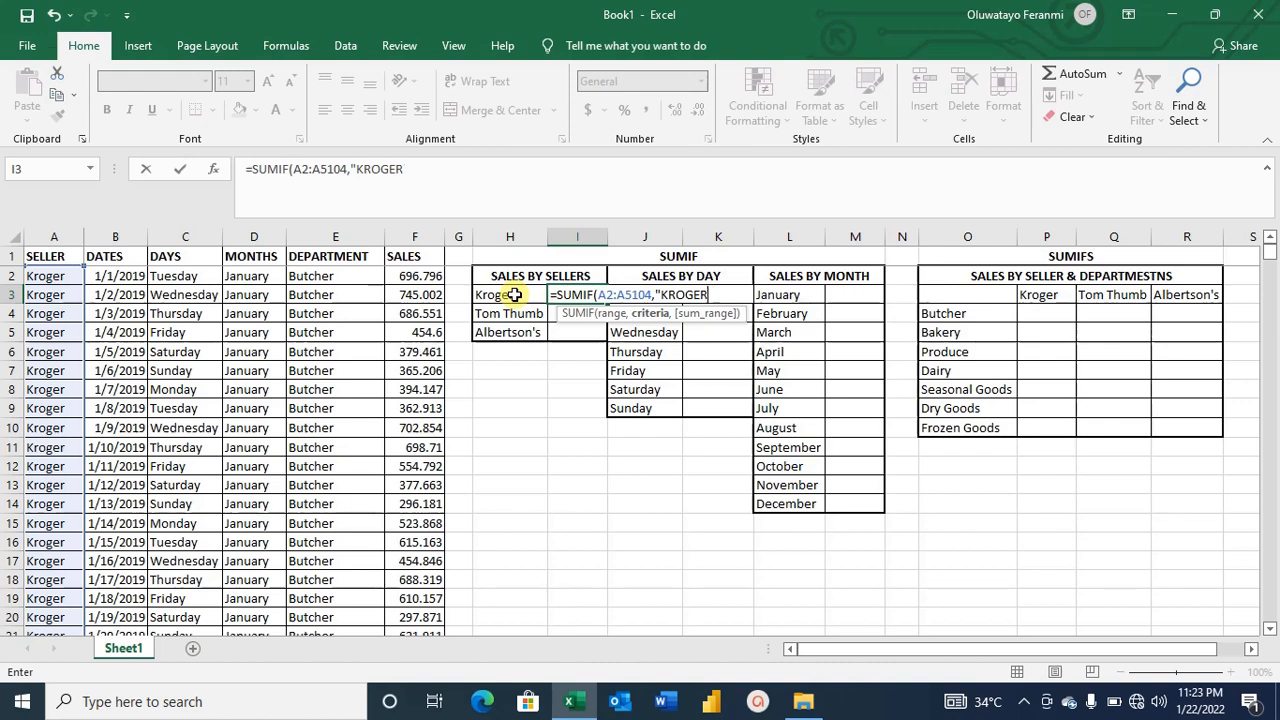
key(BackSpace)
key(BackSpace)
key(BackSpace)
key(BackSpace)
key(BackSpace)
key(BackSpace)
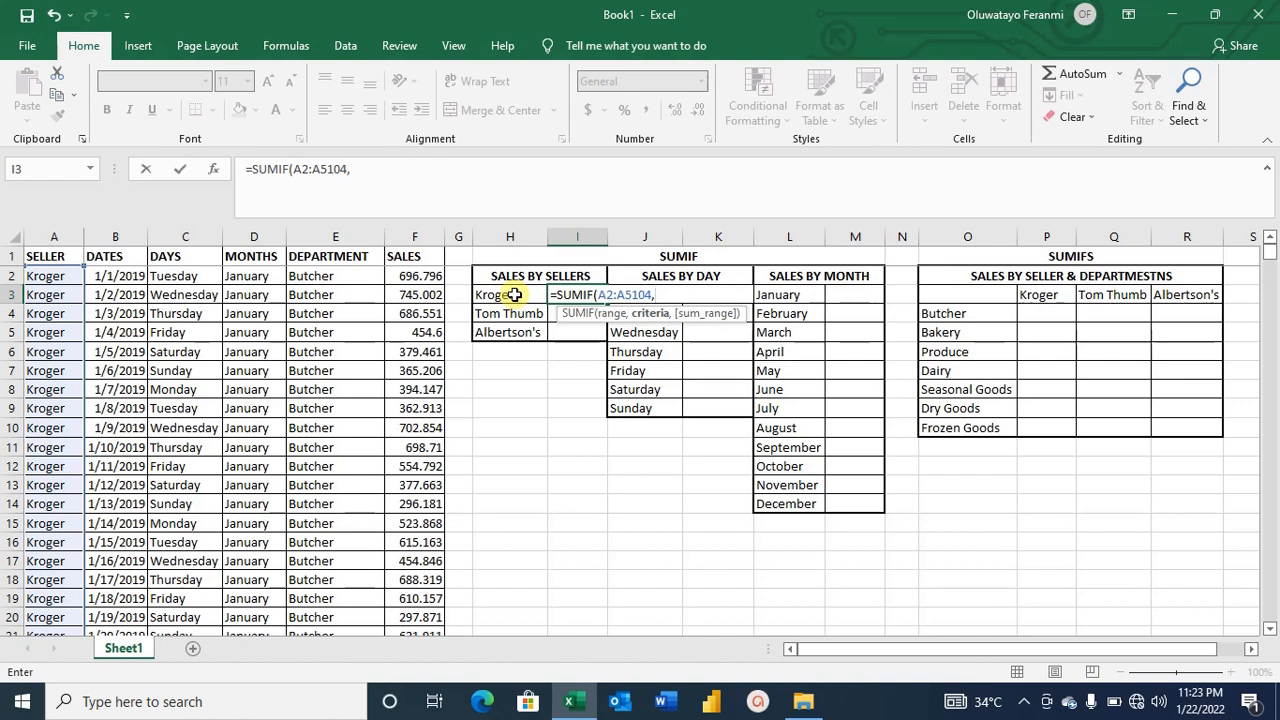
Add the Kroger cell H3 as the criterion and F2:F5104 as the sum range.
click(513, 294)
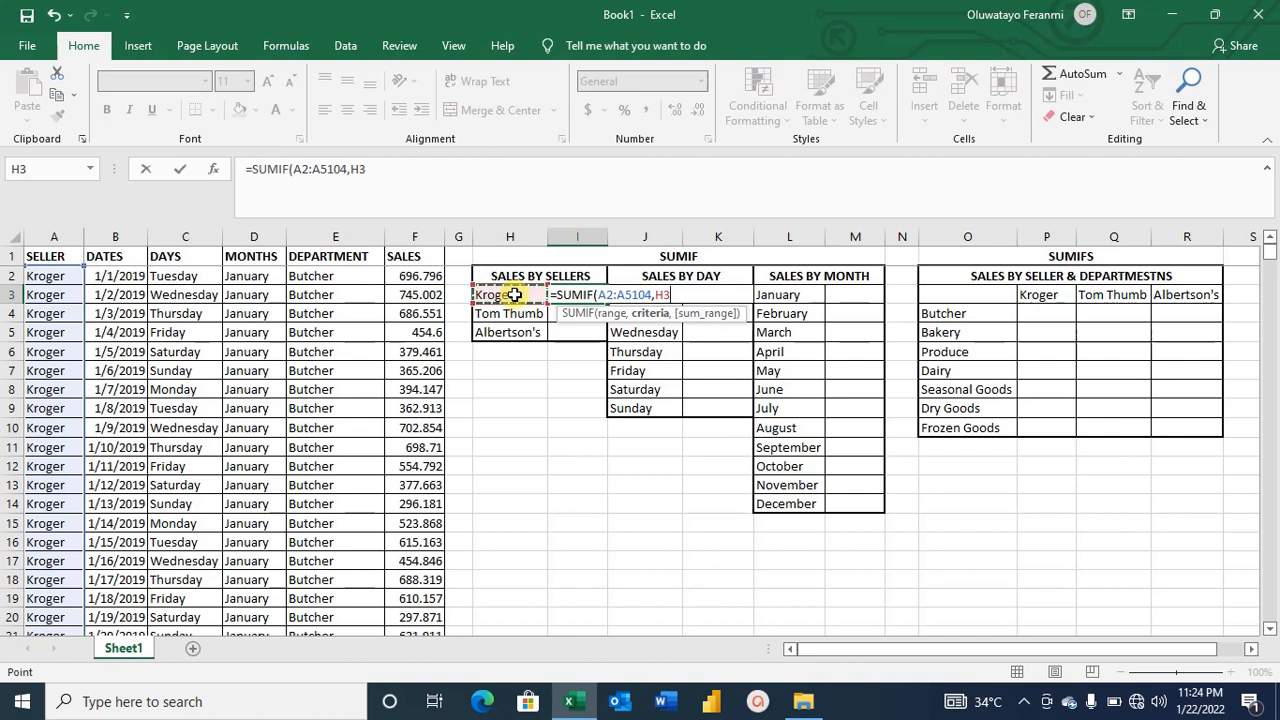
text(,)
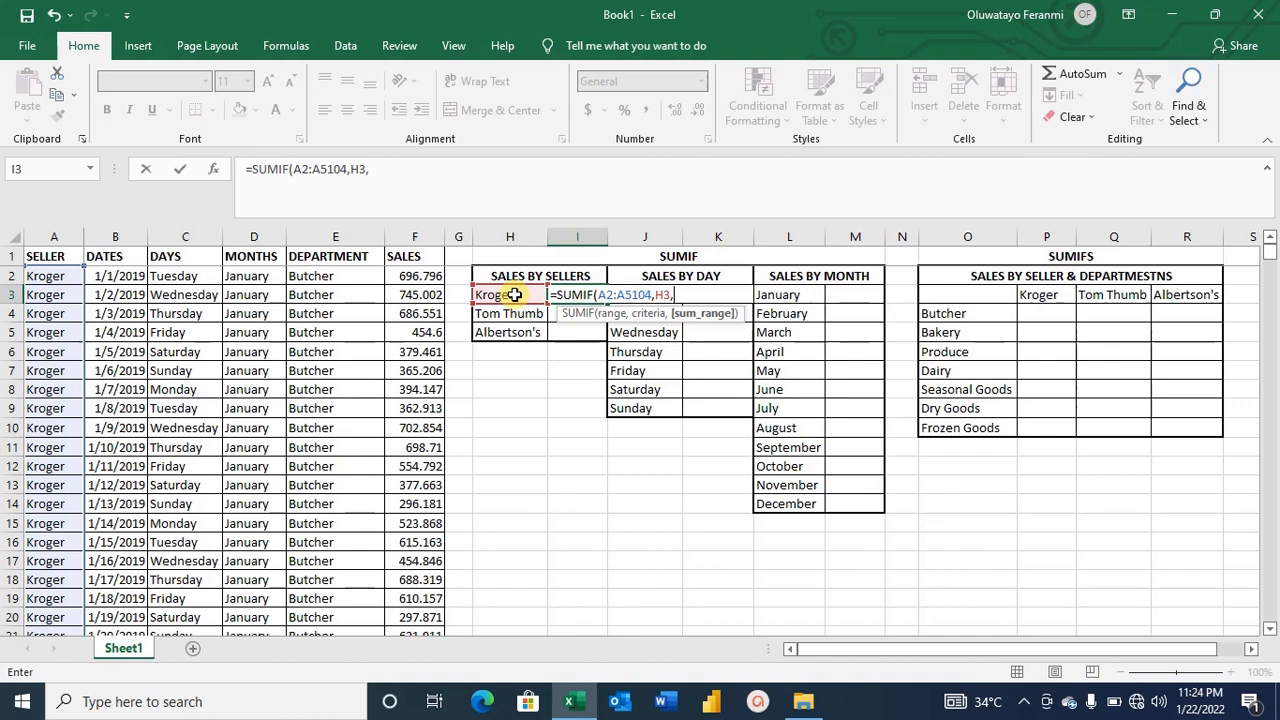
click(413, 276)
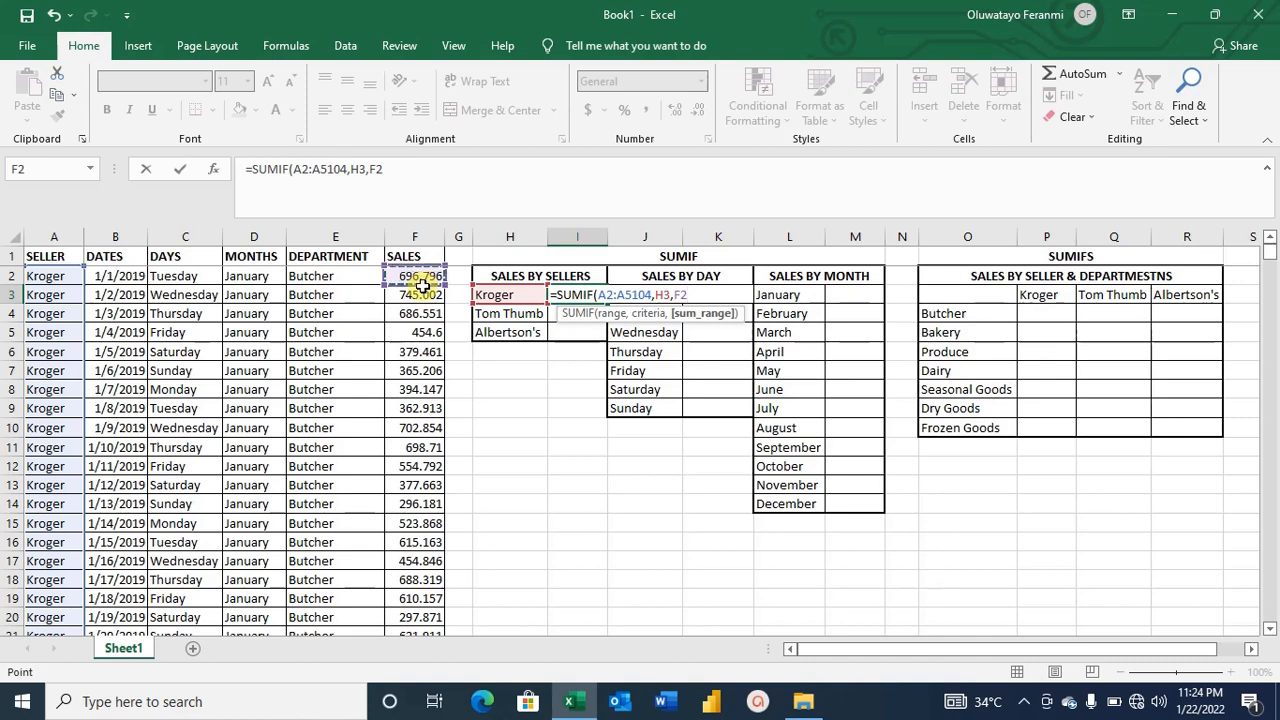
key(F8)
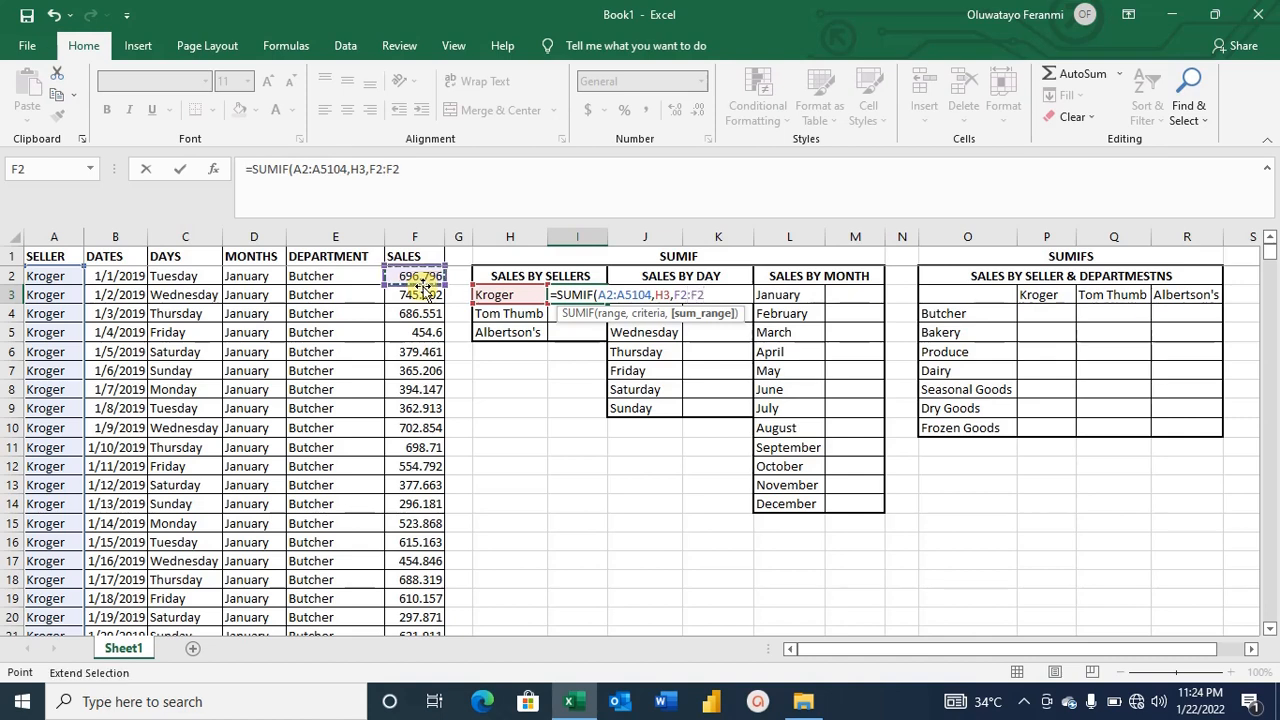
key(ctrl+Down)
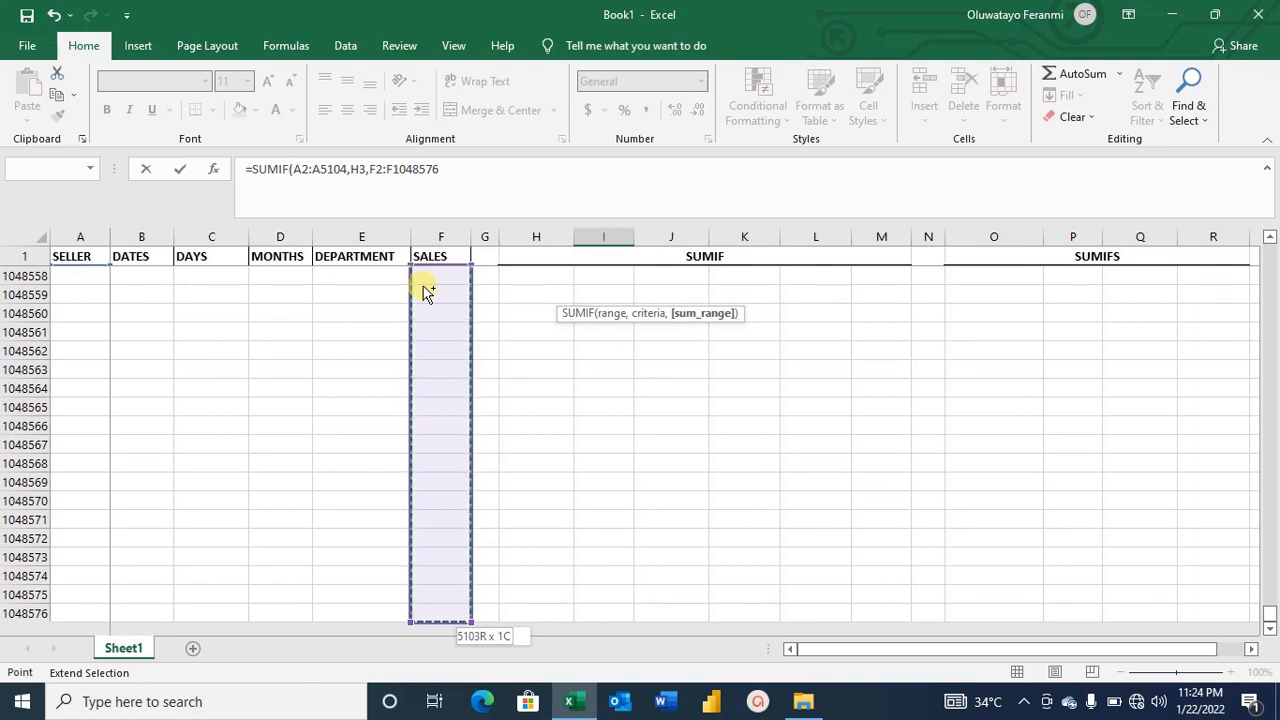
key(ctrl+Up)
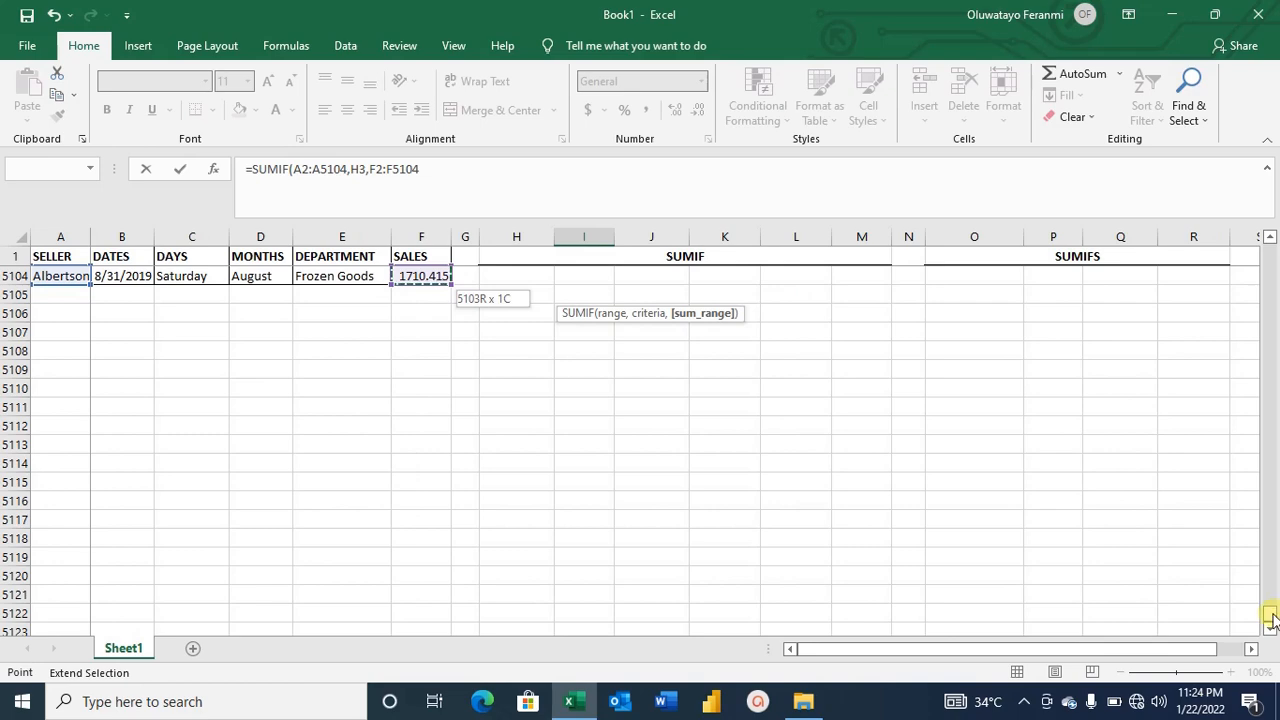
drag(1271, 620, 1273, 228)
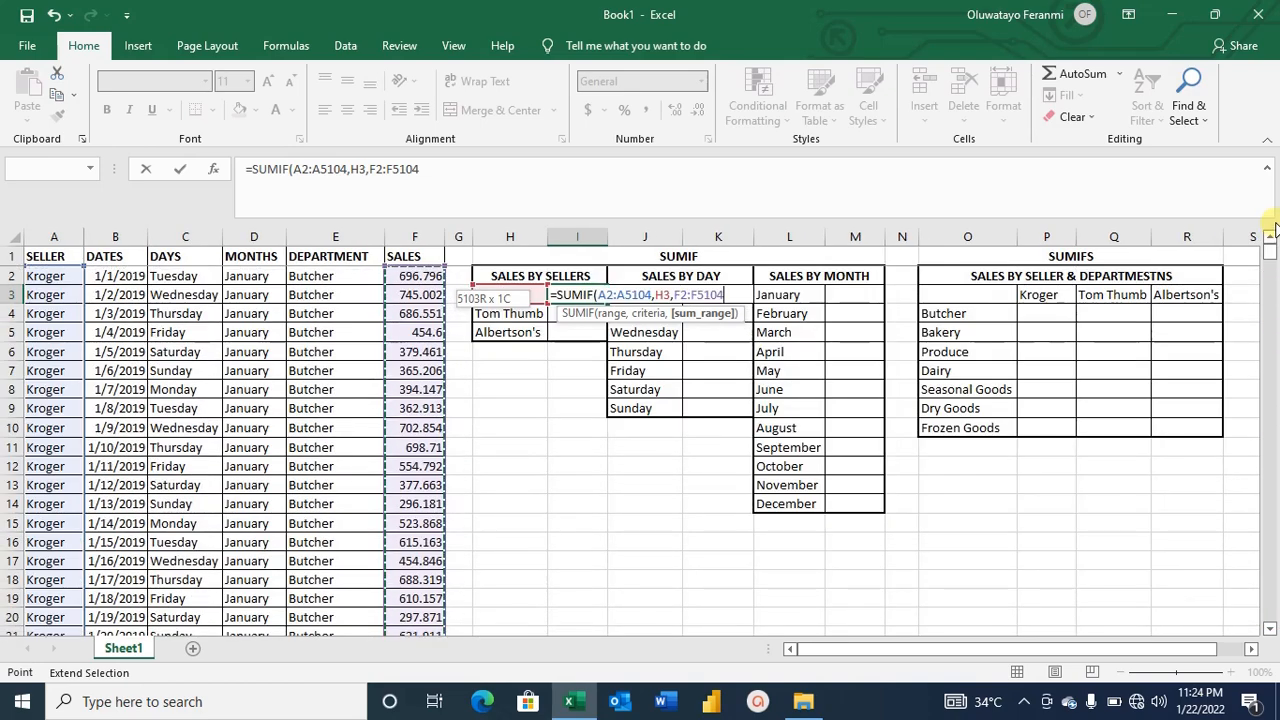
click(445, 164)
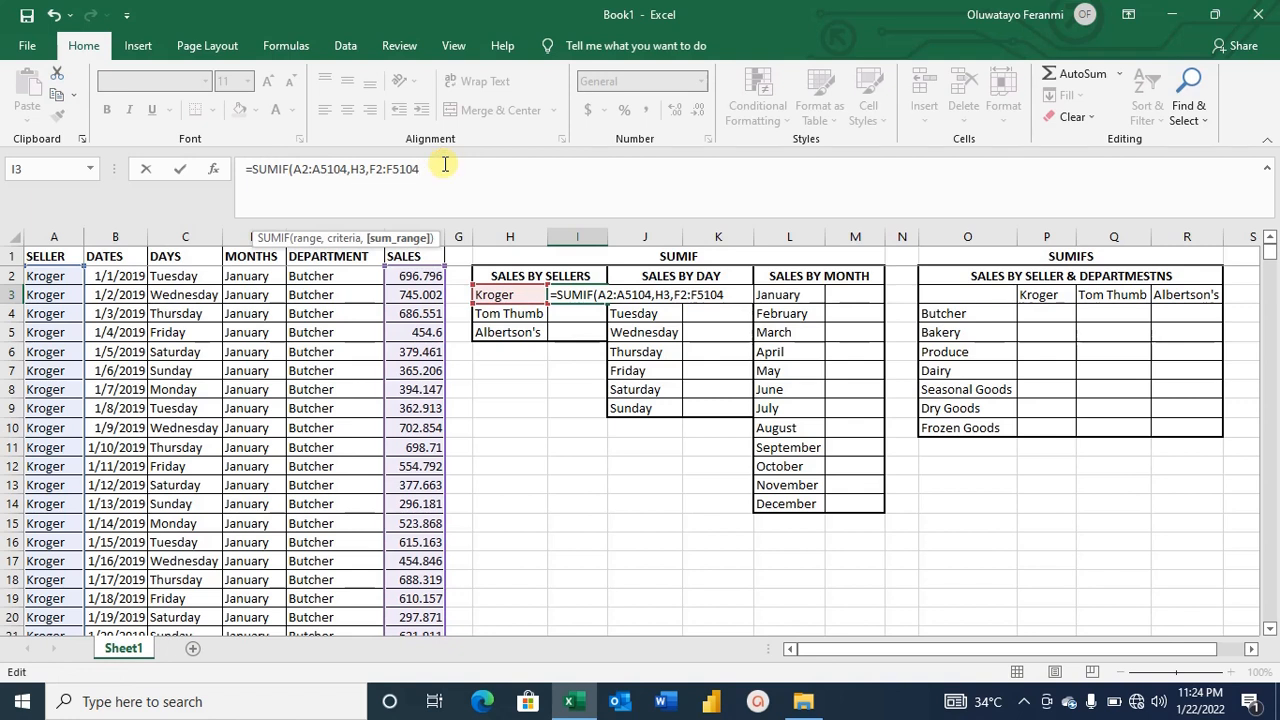
Close and enter the SUMIF formula for Kroger, then autofit column I to show the total.
text())
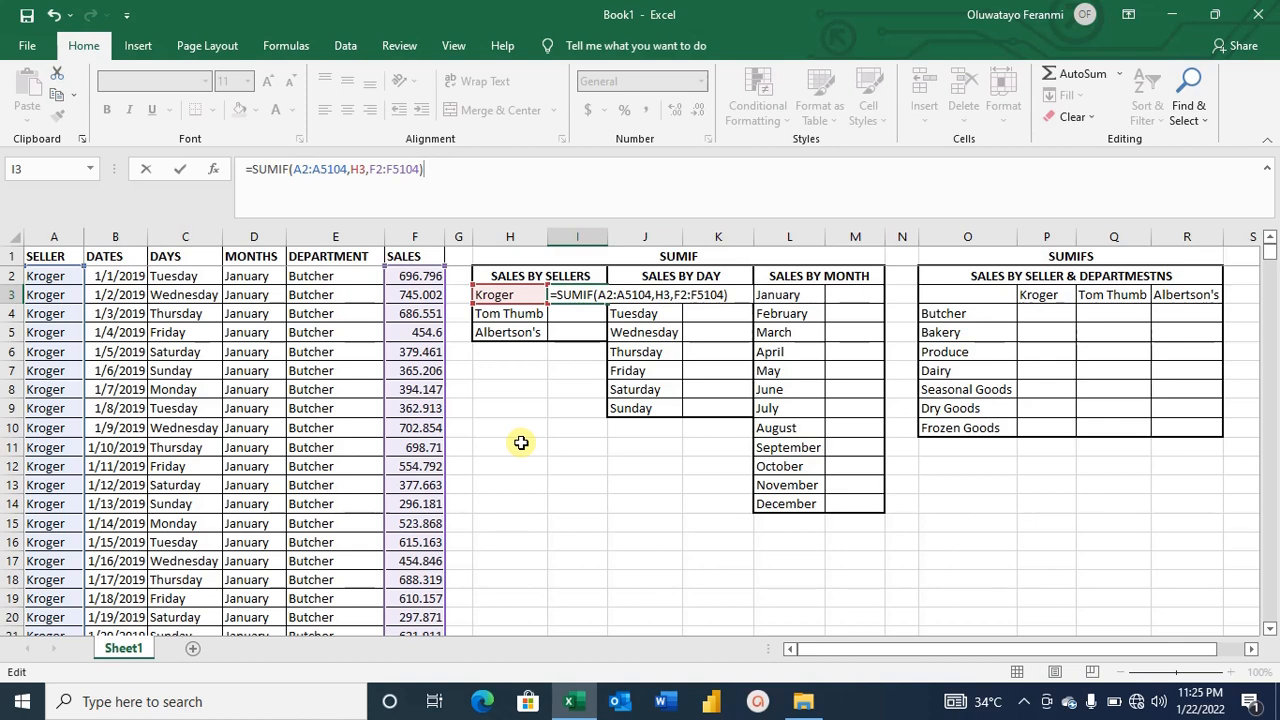
key(Return)
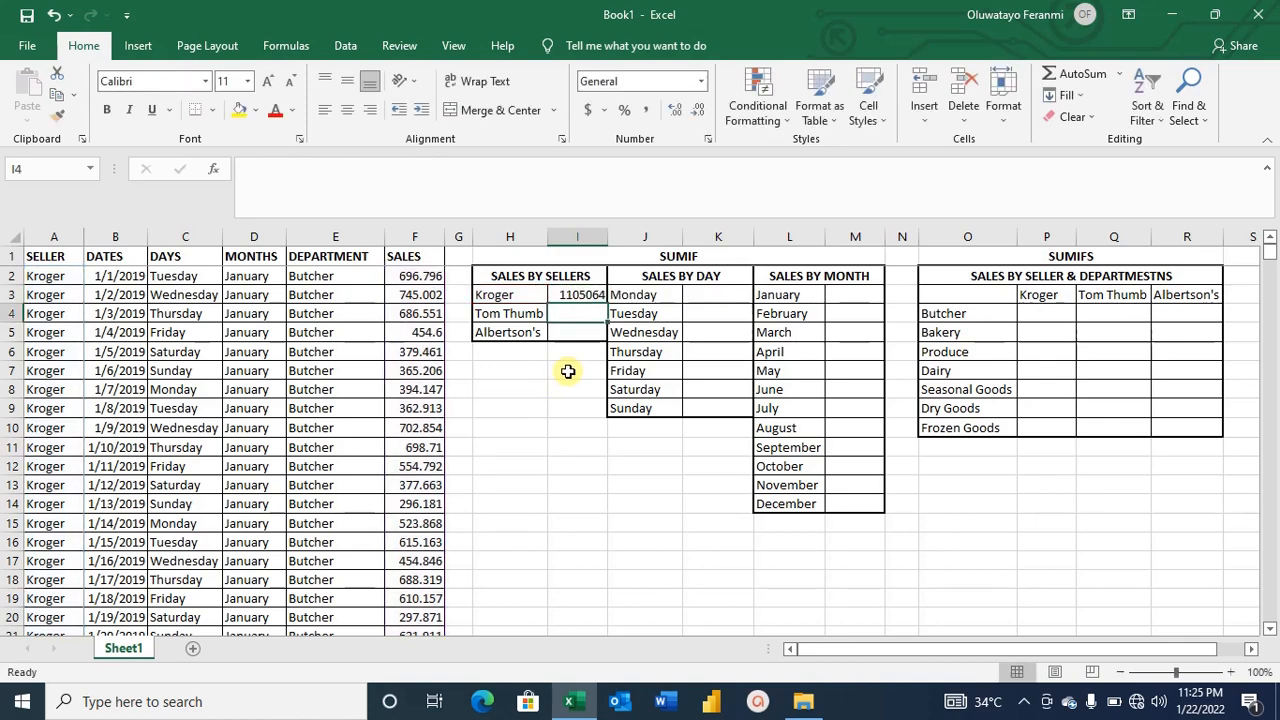
double_click(607, 237)
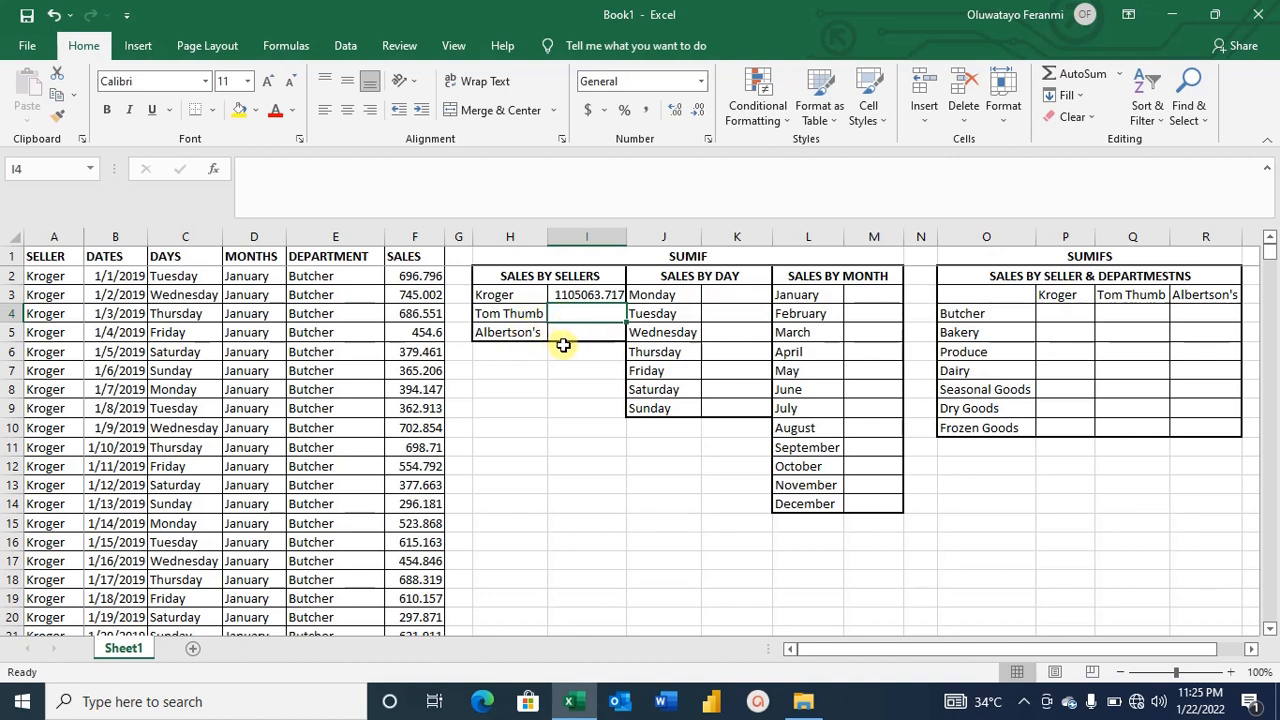
click(603, 295)
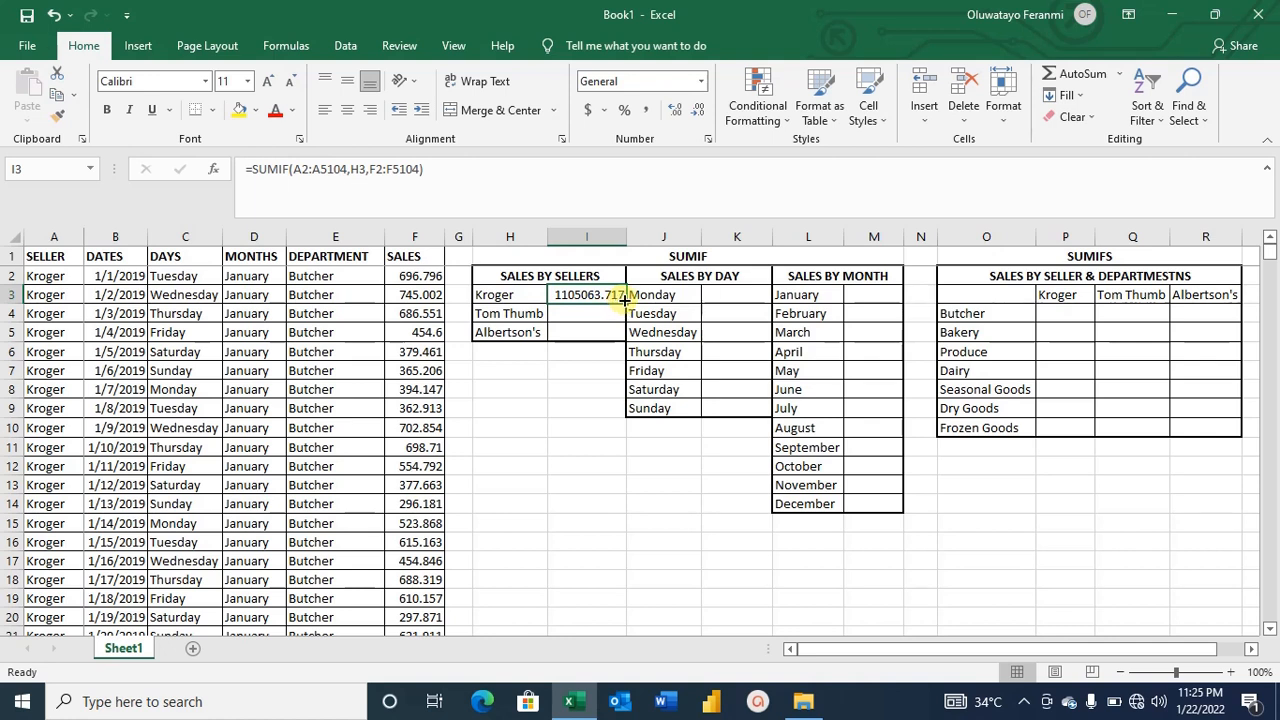
drag(624, 301, 624, 344)
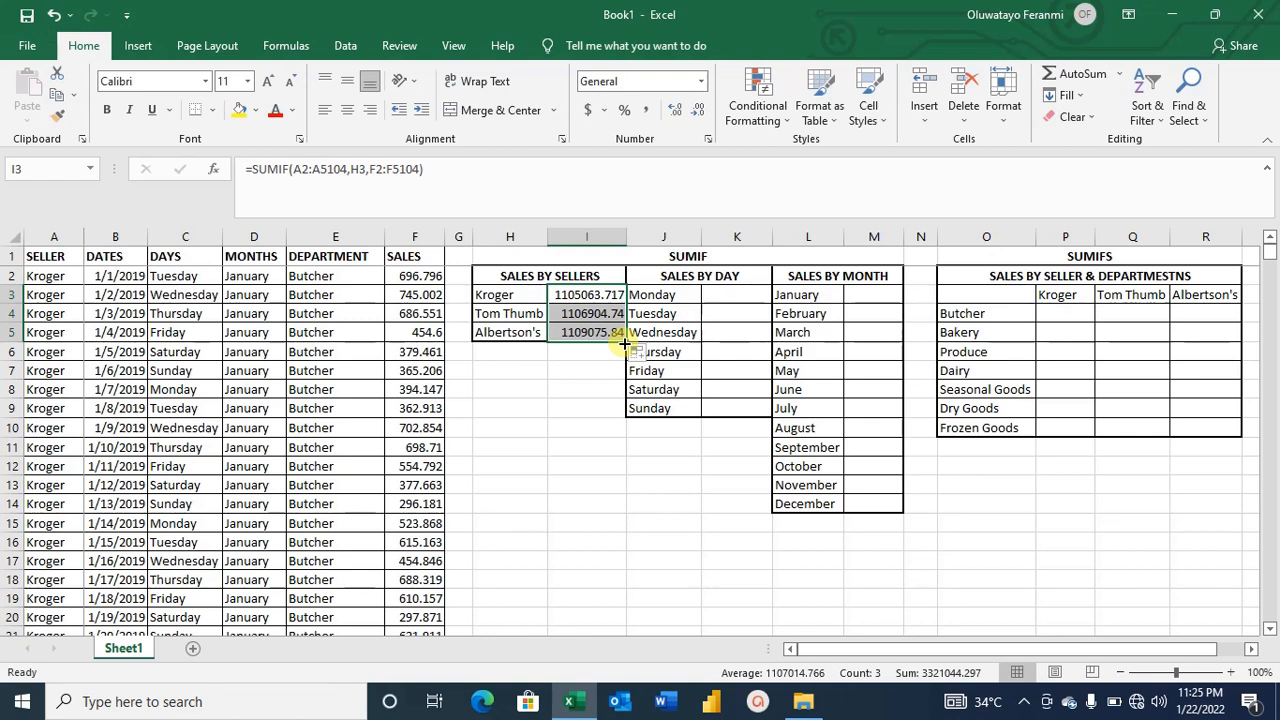
click(590, 315)
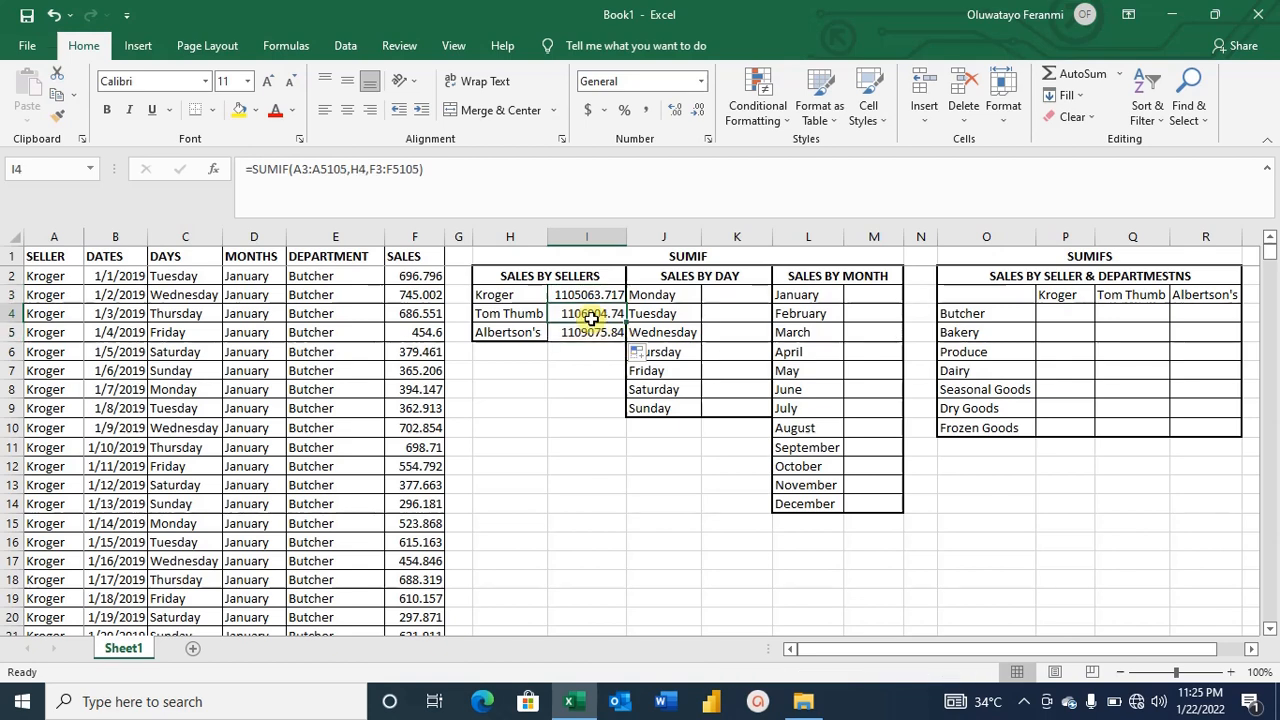
key(Delete)
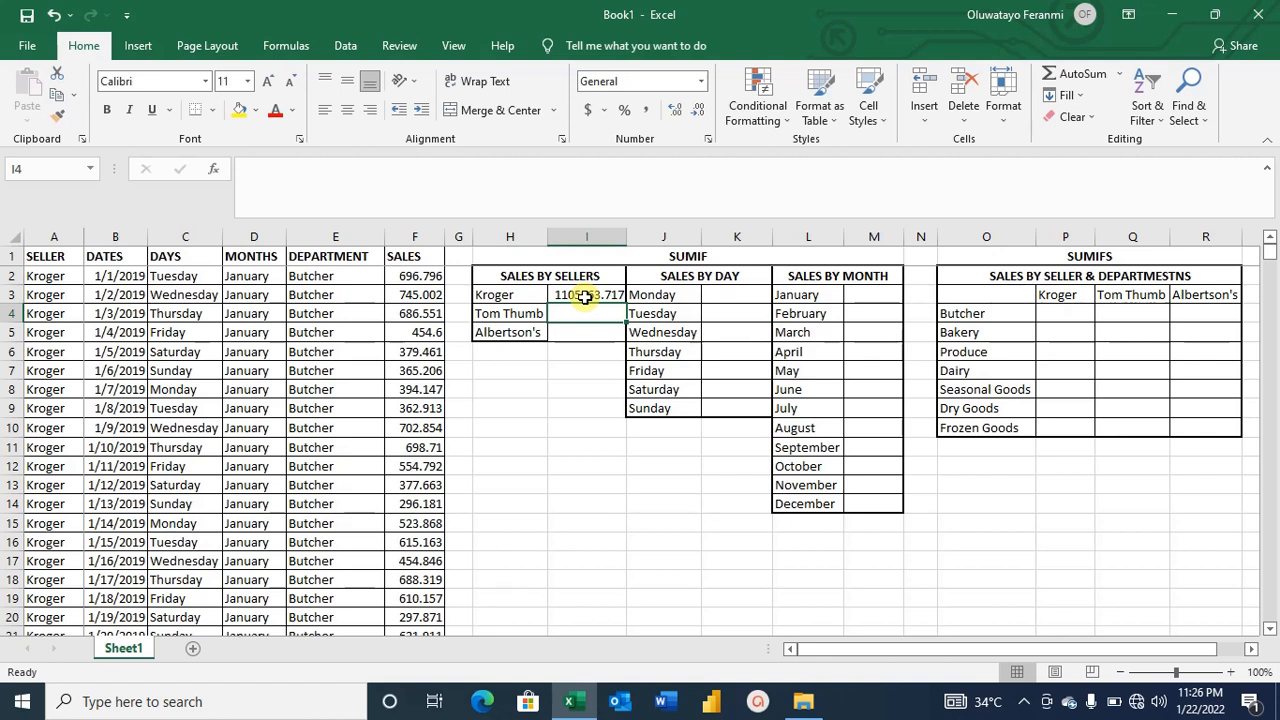
Make the seller range $A$2:$A$5104 and sales range $F$2:$F$5104 absolute in Kroger's SUMIF formula.
click(585, 297)
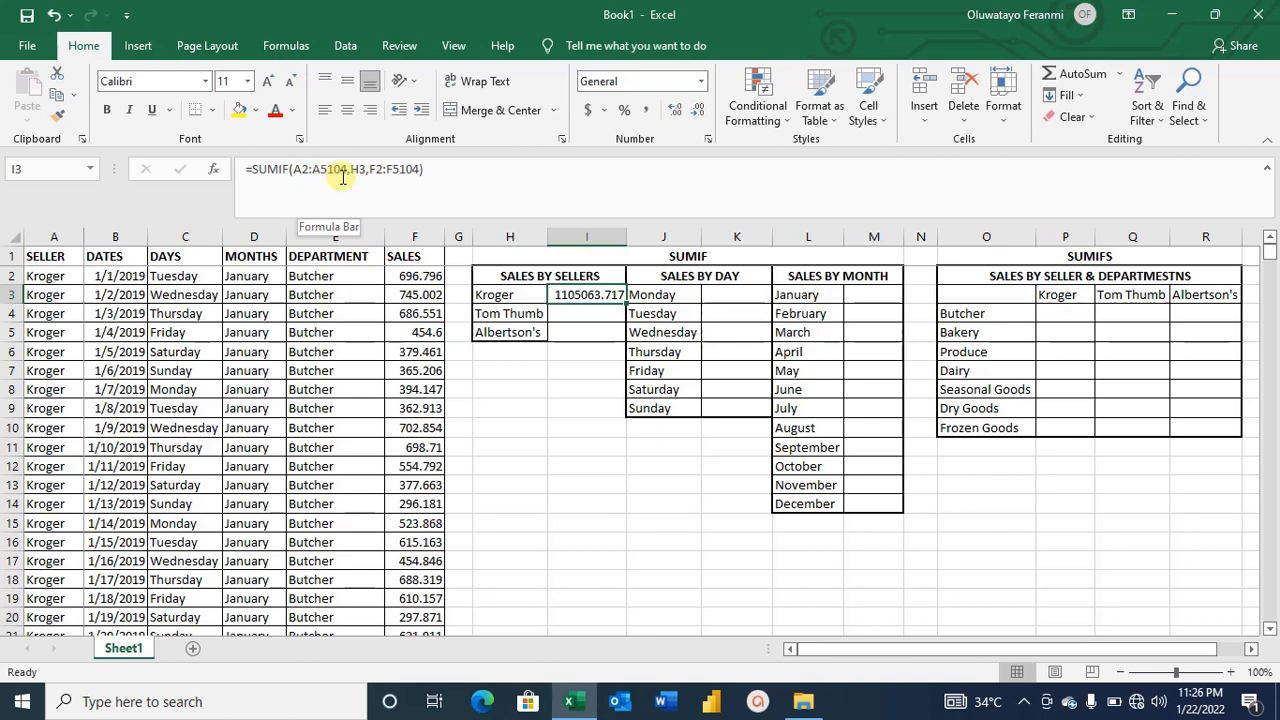
click(296, 169)
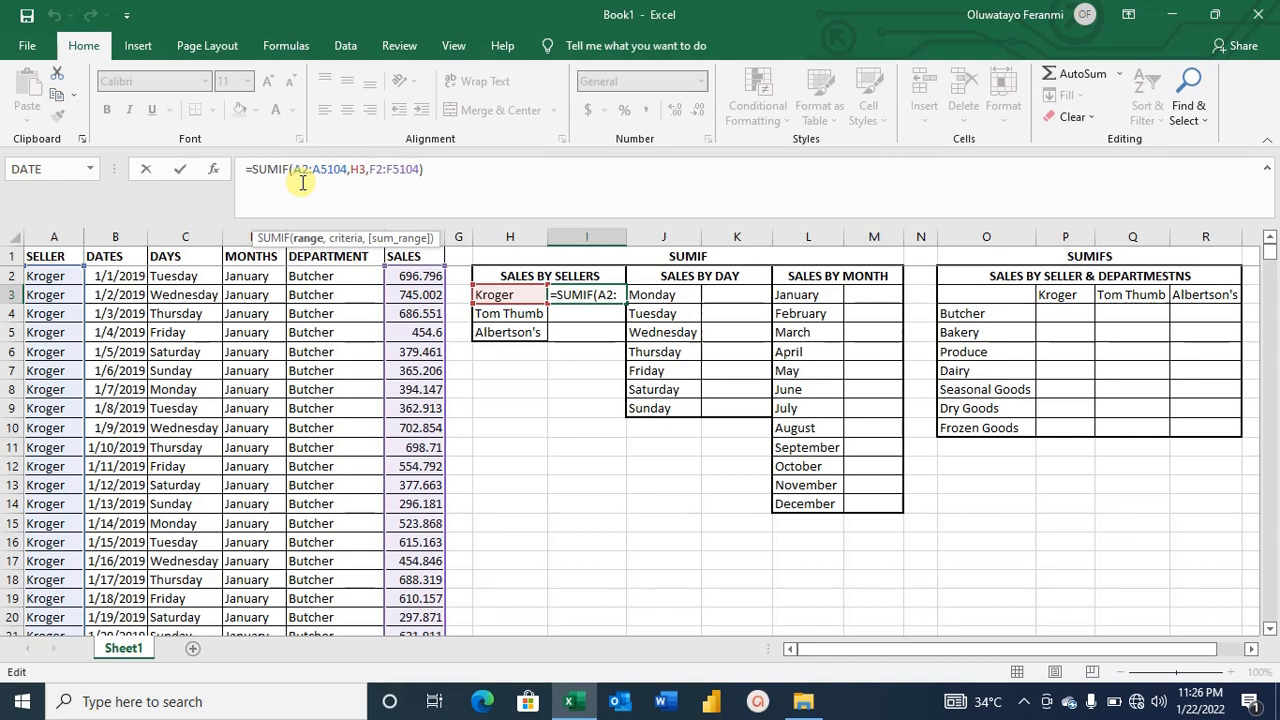
key(F4)
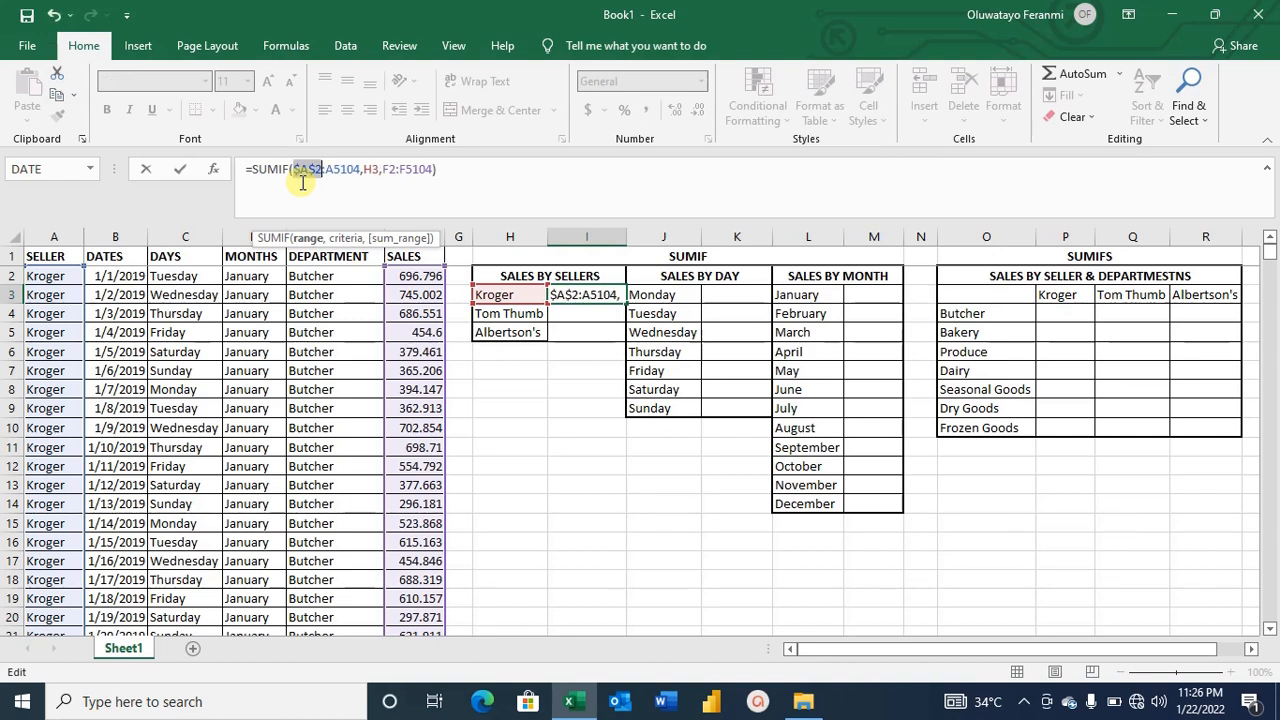
key(Right)
key(F4)
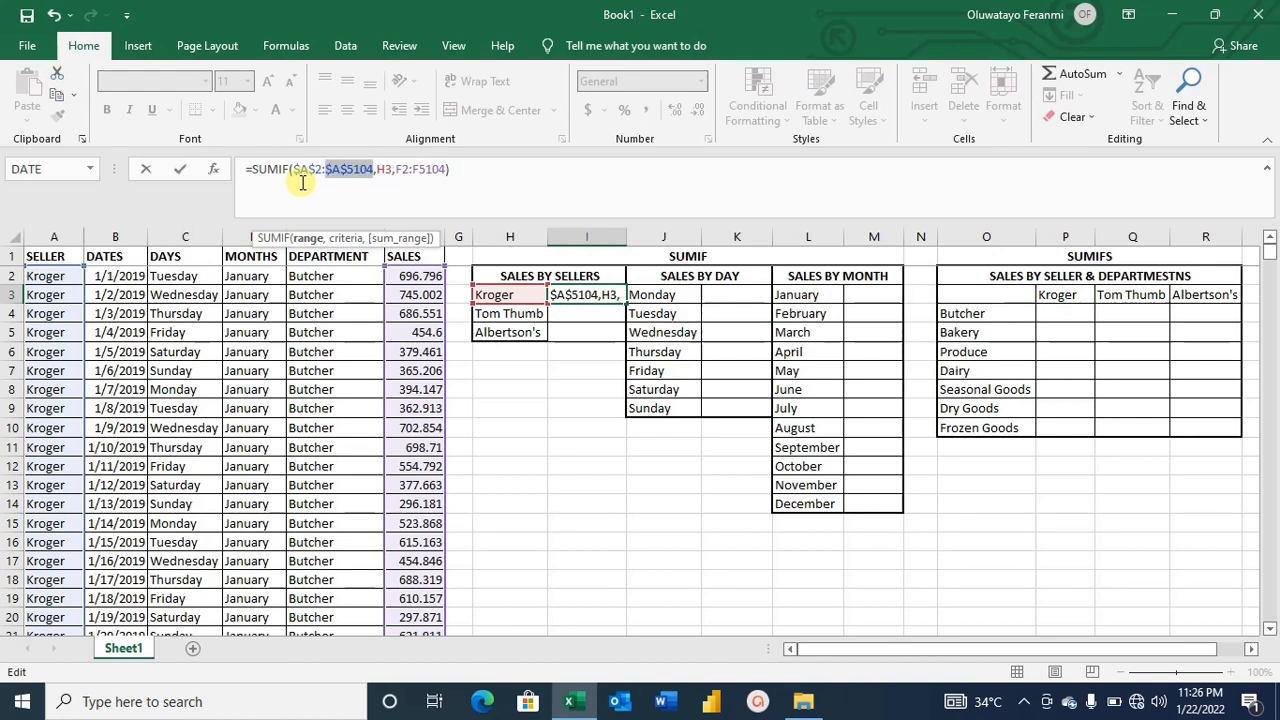
key(Right)
key(Right)
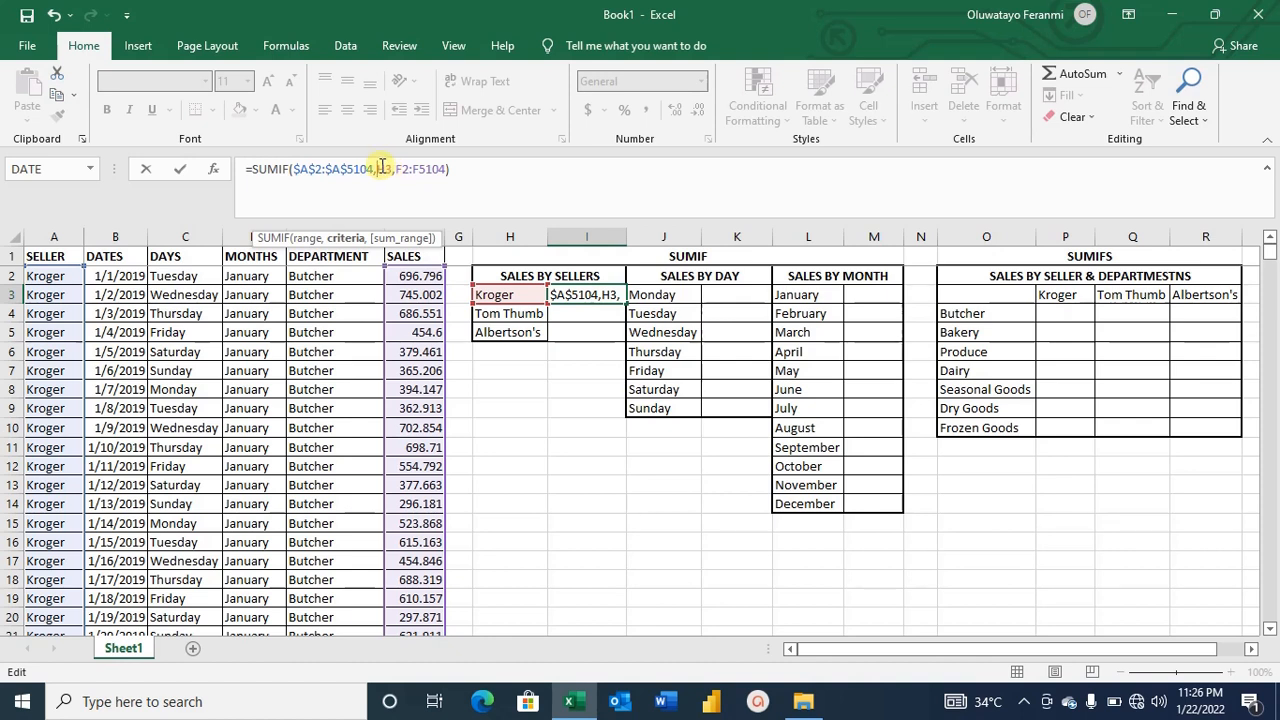
click(397, 168)
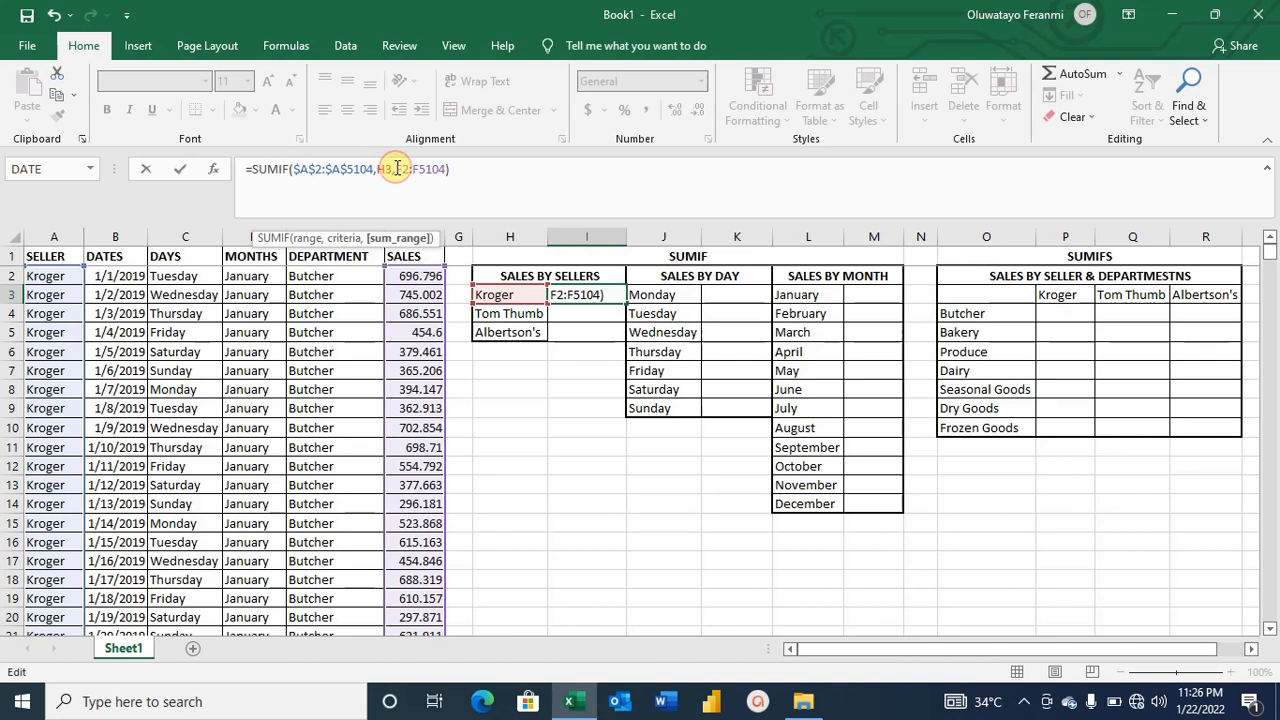
key(F4)
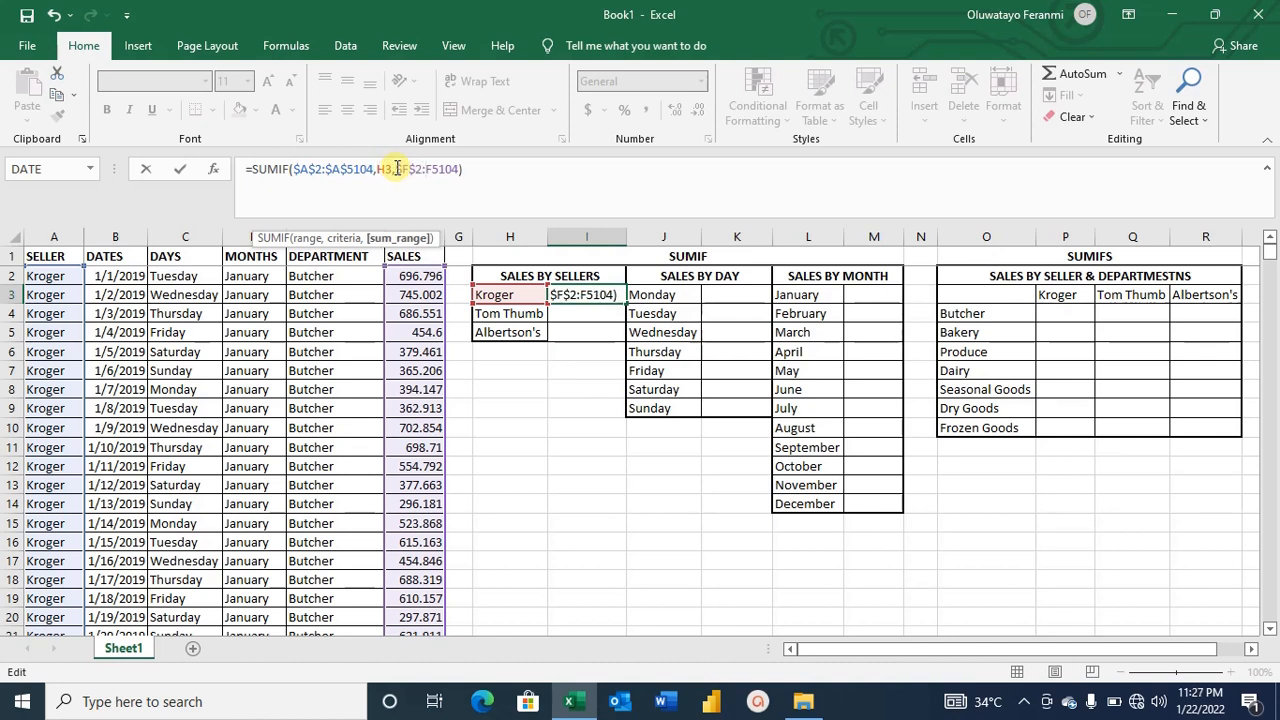
key(Right)
key(F4)
key(Return)
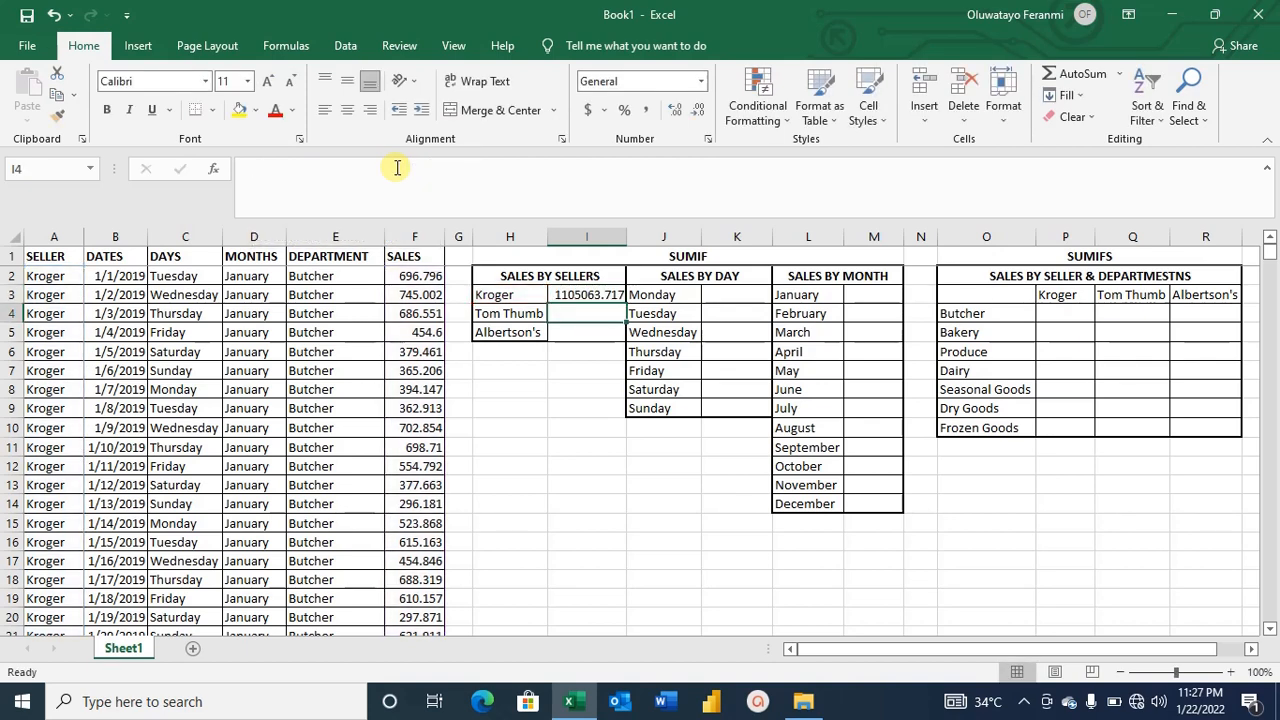
Fill Kroger's SUMIF formula down to the Tom Thumb and Albertson's cells and check Tom Thumb's formula.
key(Up)
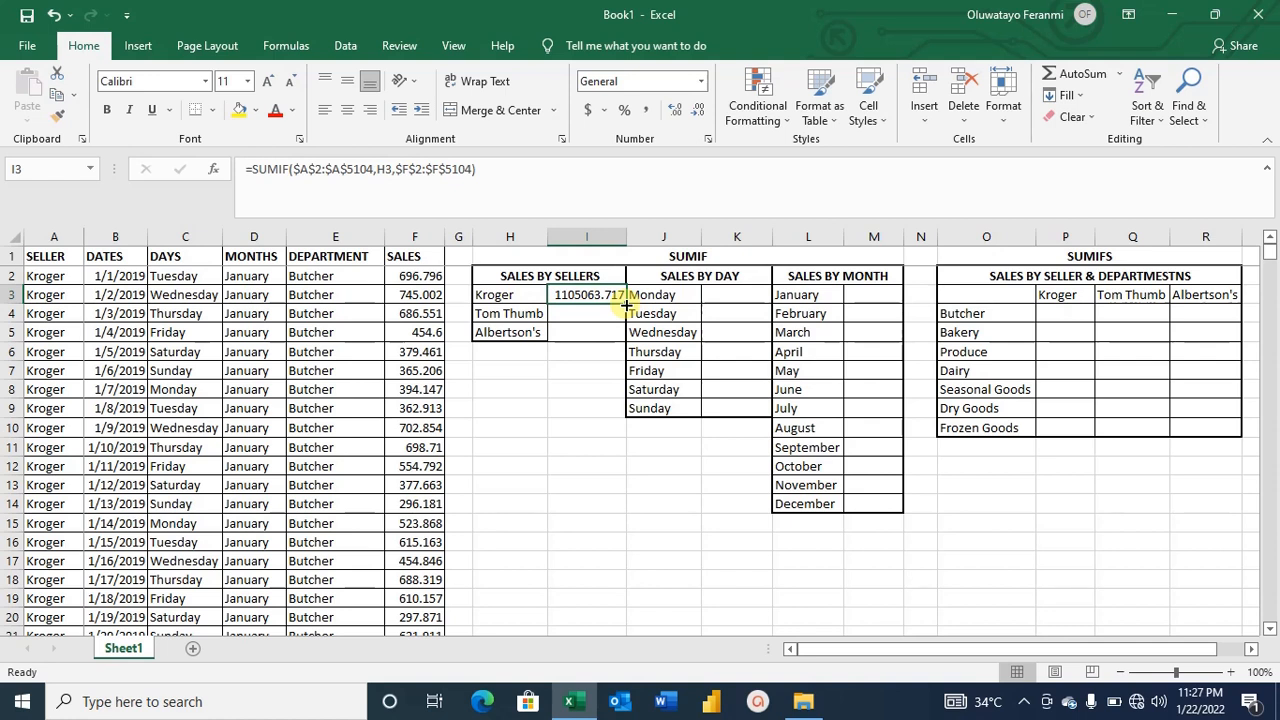
drag(625, 304, 622, 340)
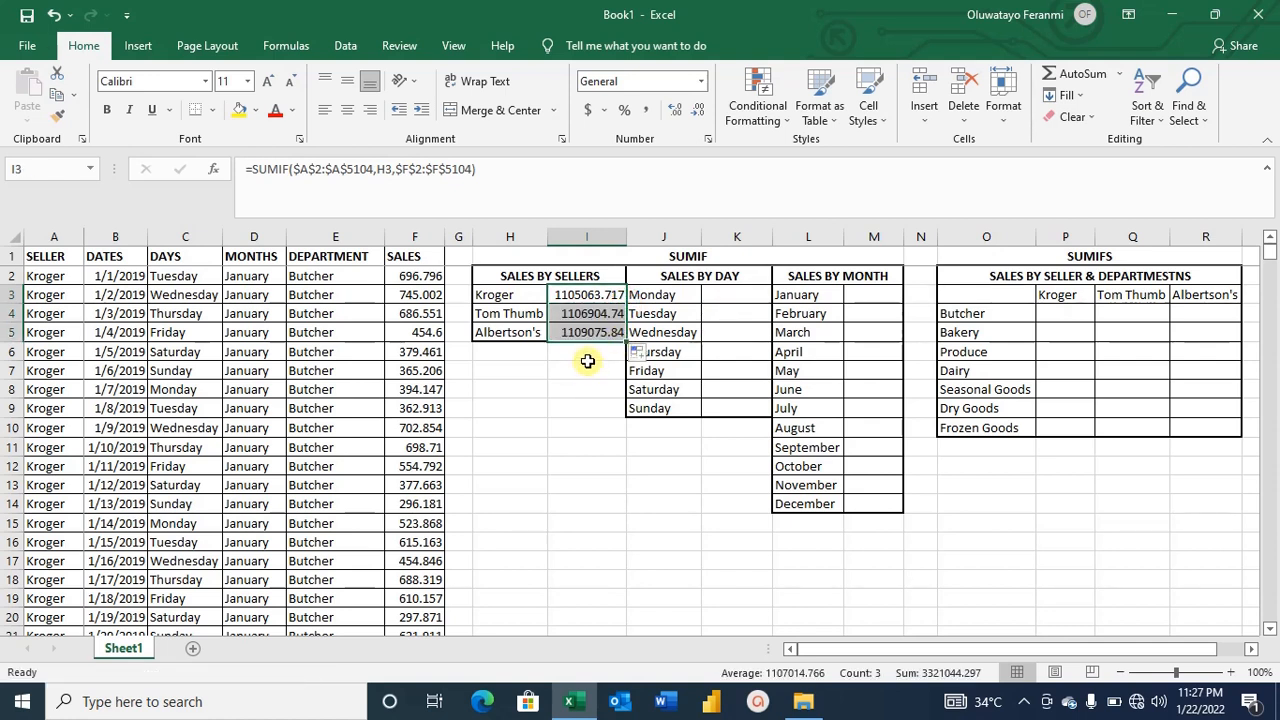
click(573, 313)
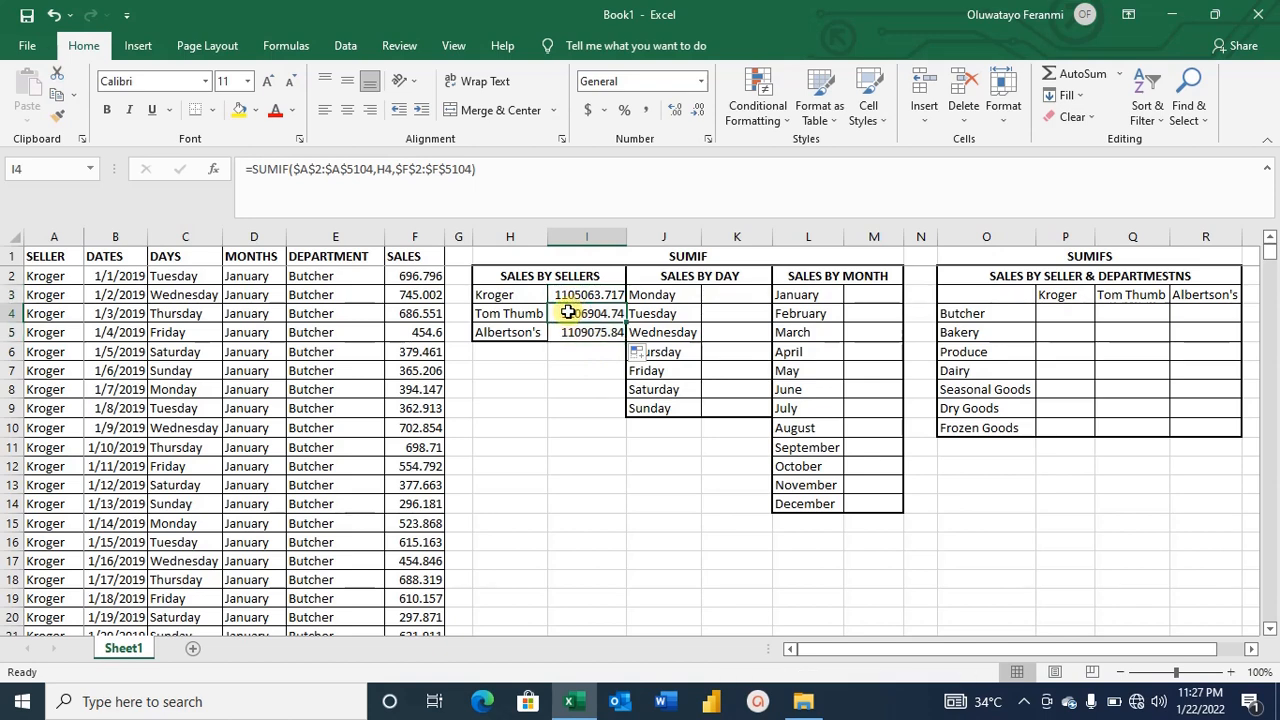
click(539, 176)
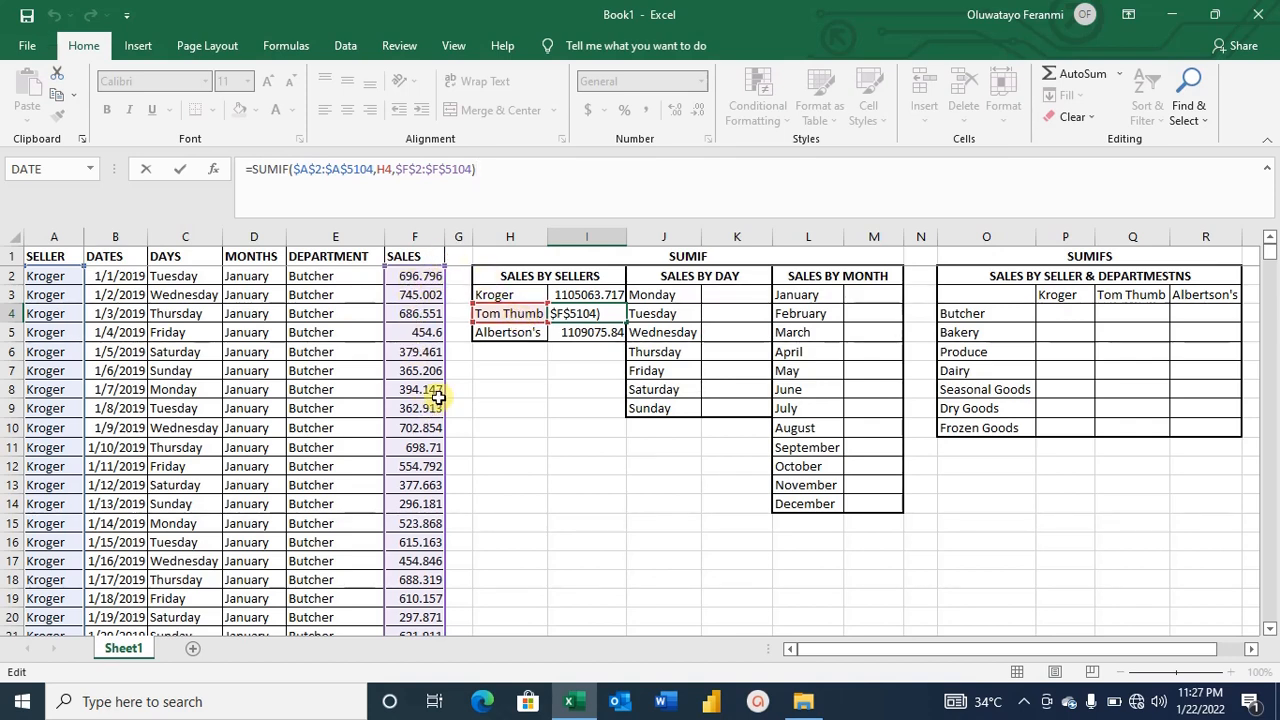
key(Return)
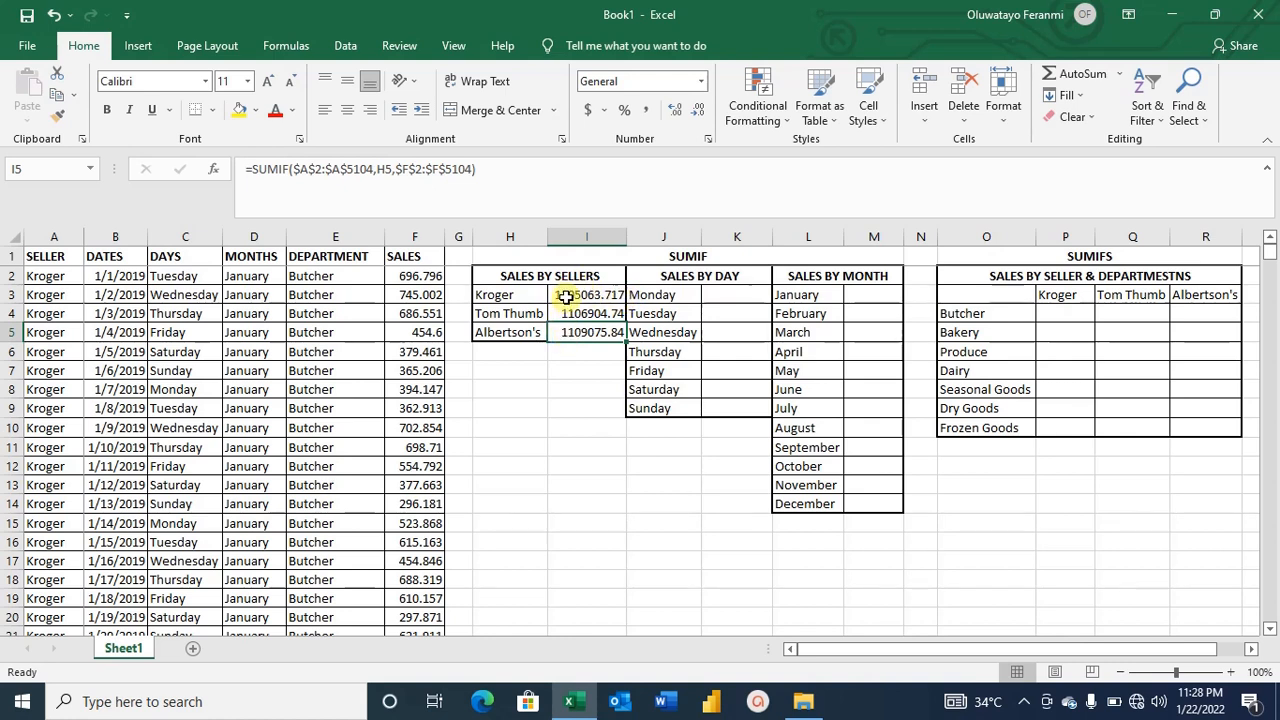
Start a SUMIF formula in Monday's sales-by-day cell with the days range C2:C5104.
click(741, 290)
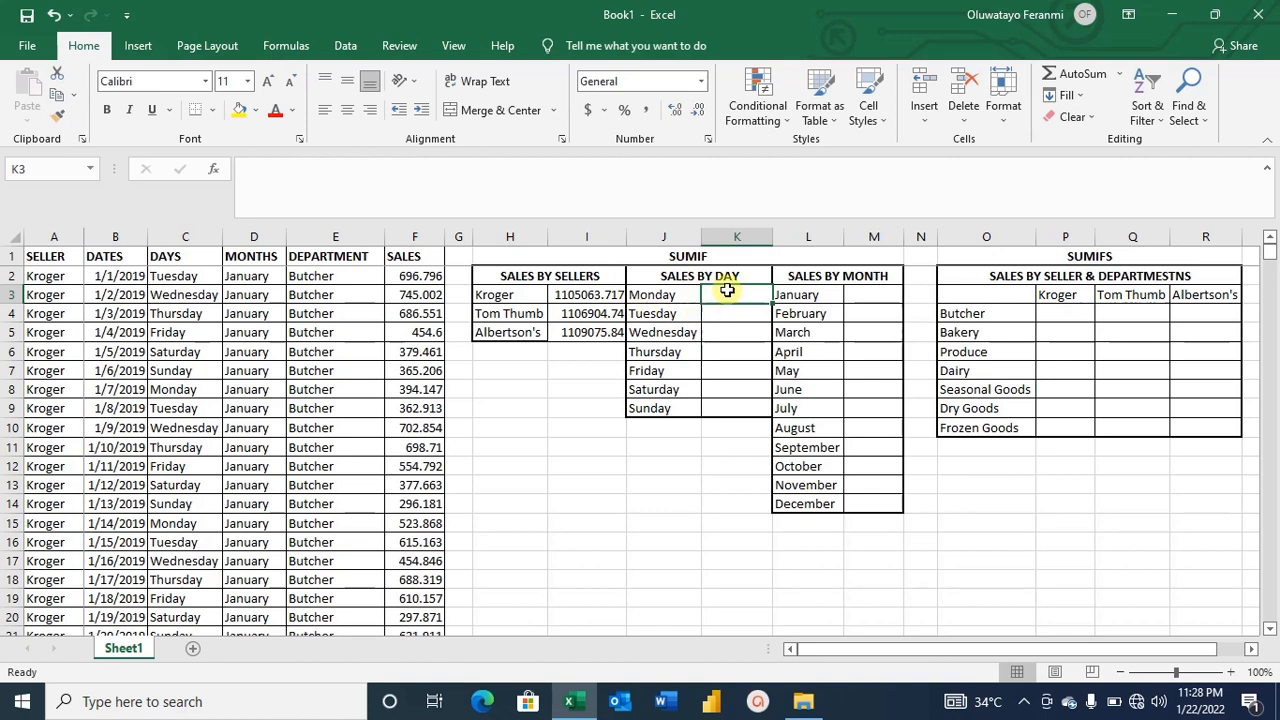
text(=)
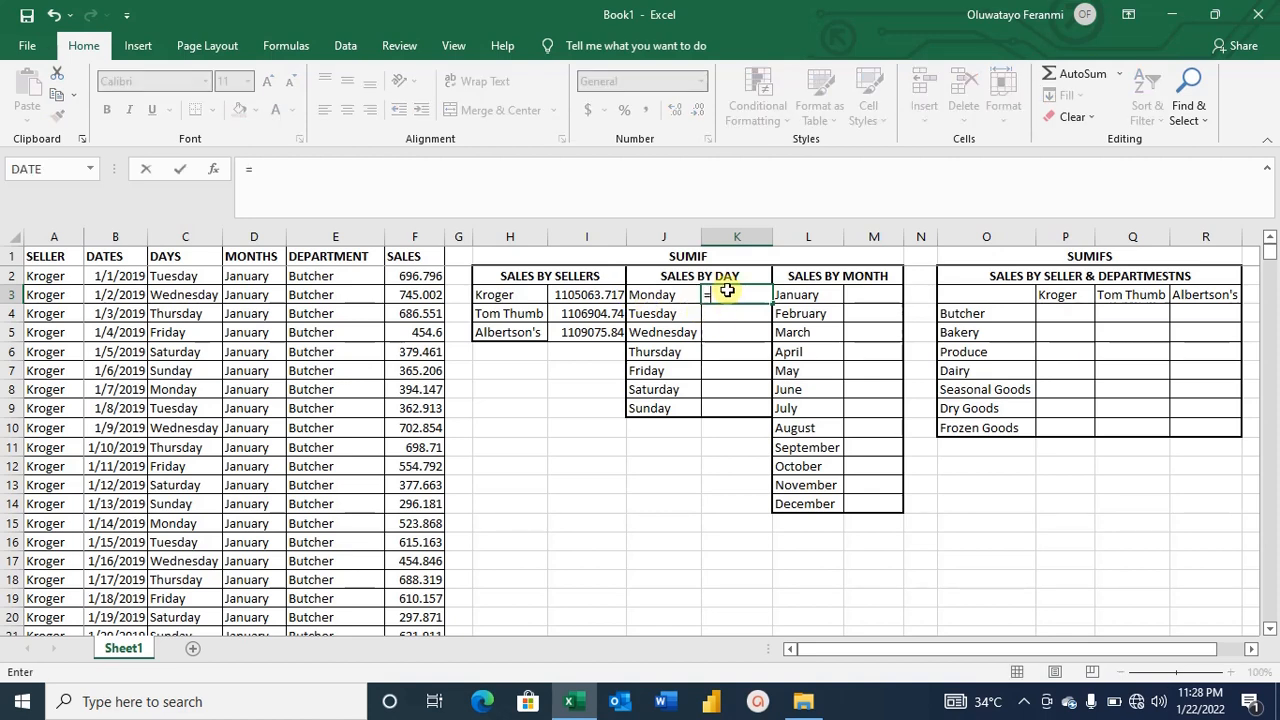
text(SUMIF)
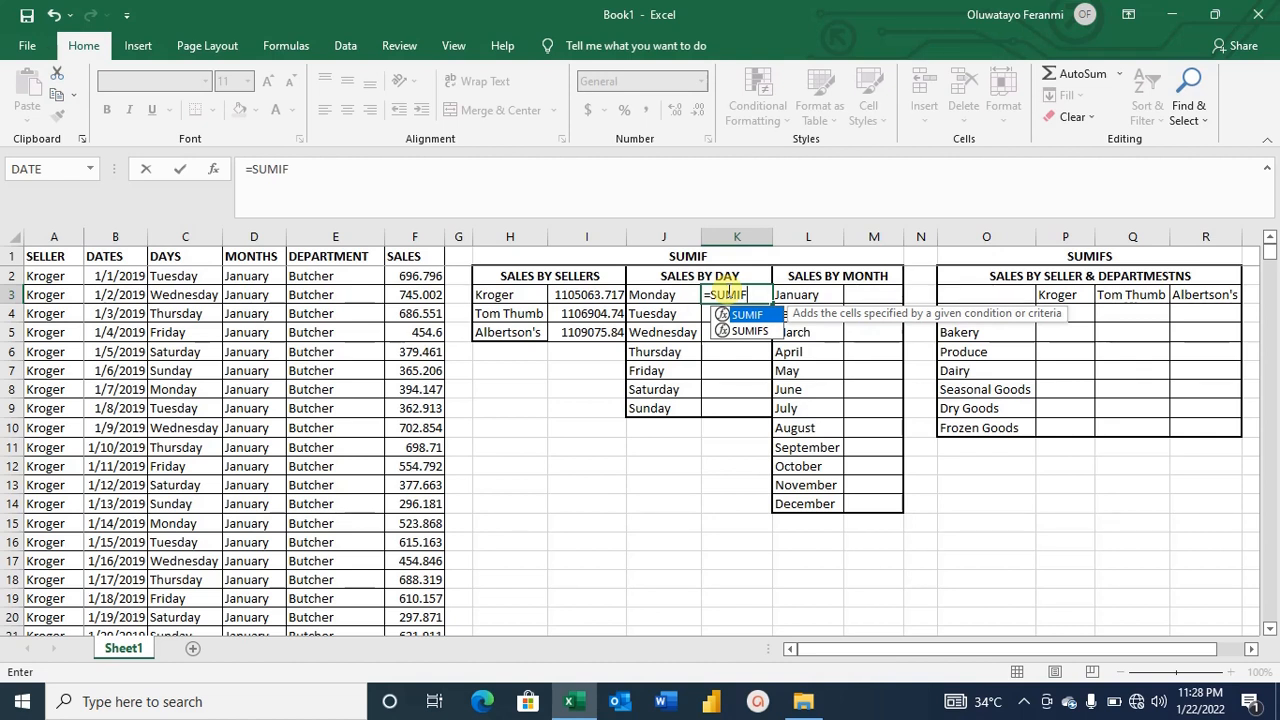
text(()
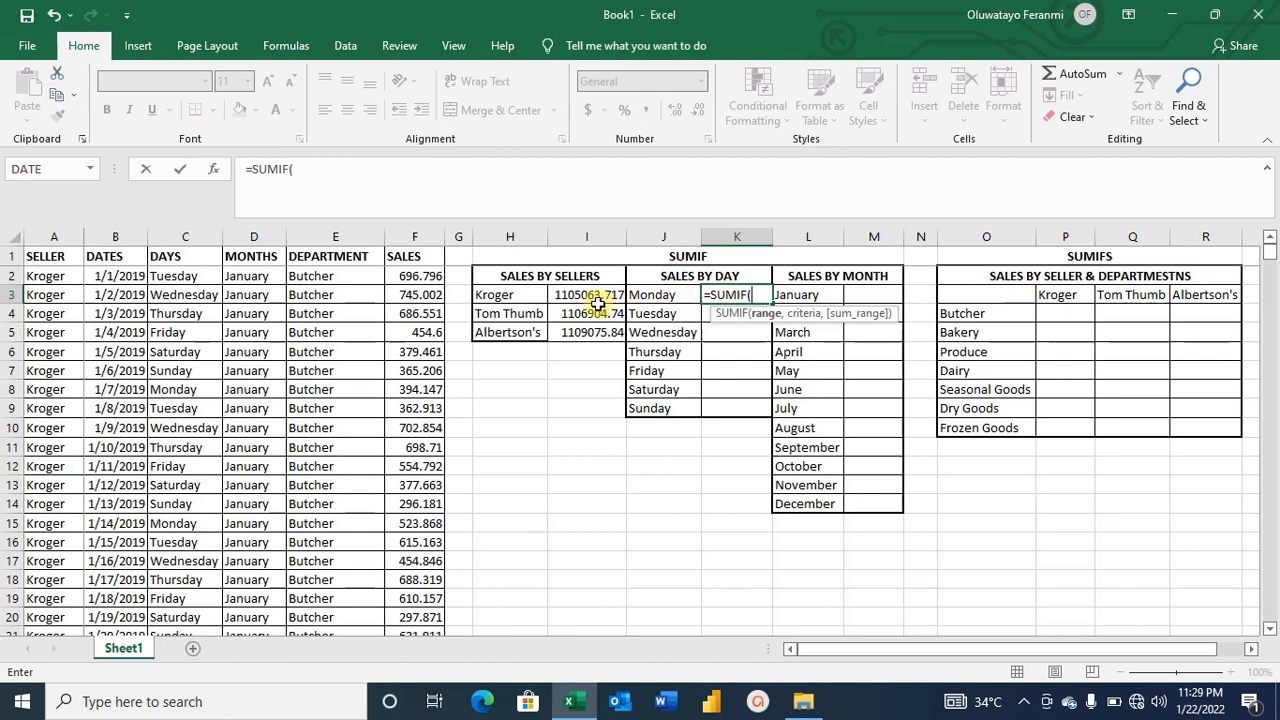
click(190, 280)
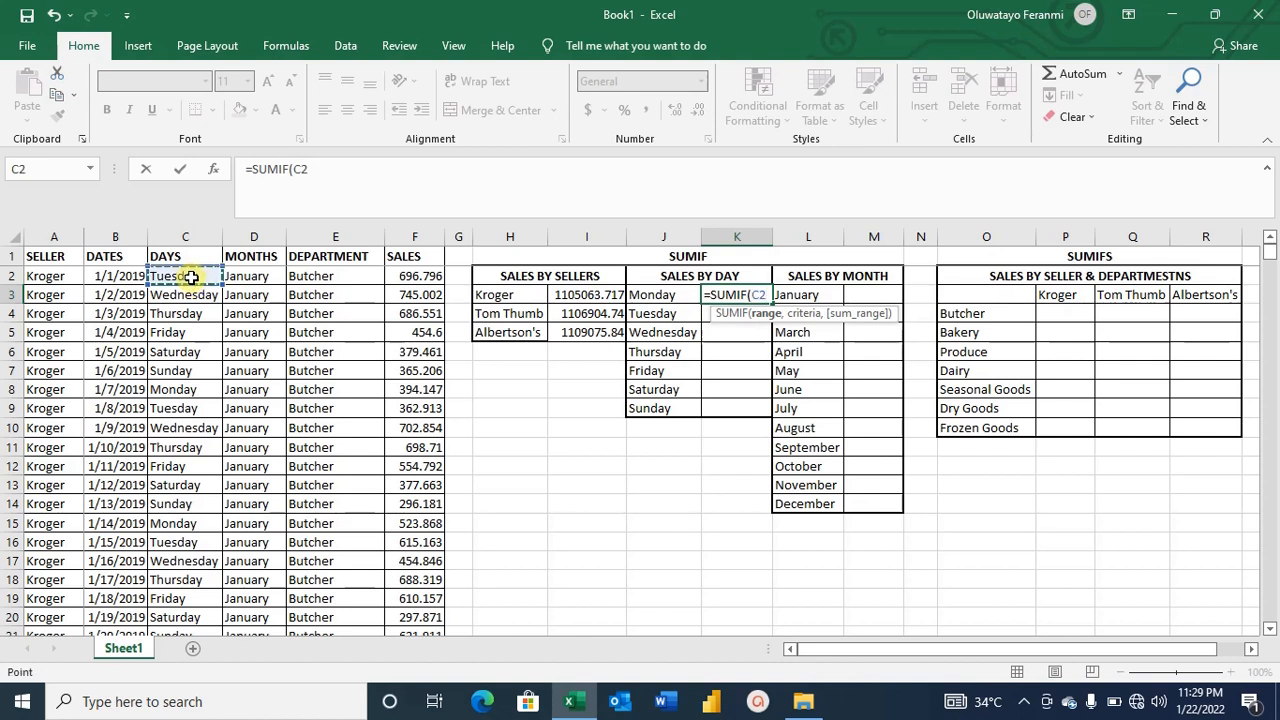
key(F8)
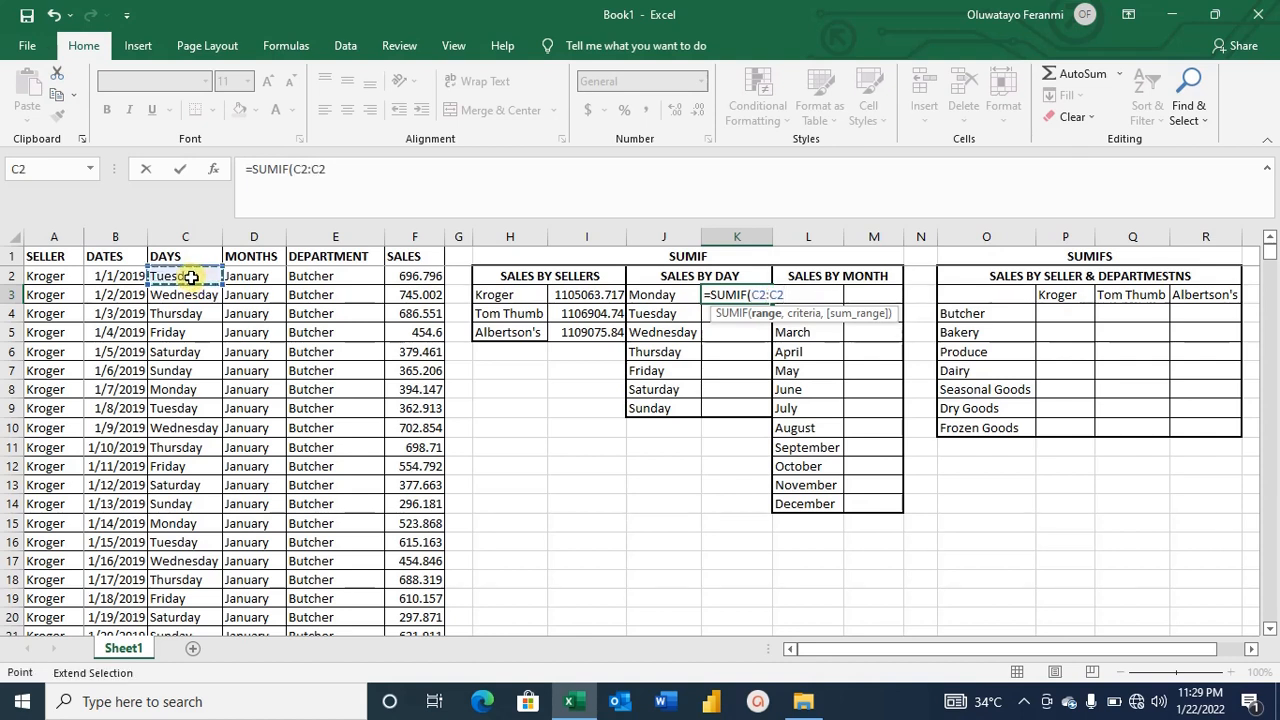
key(BackSpace)
text(5104)
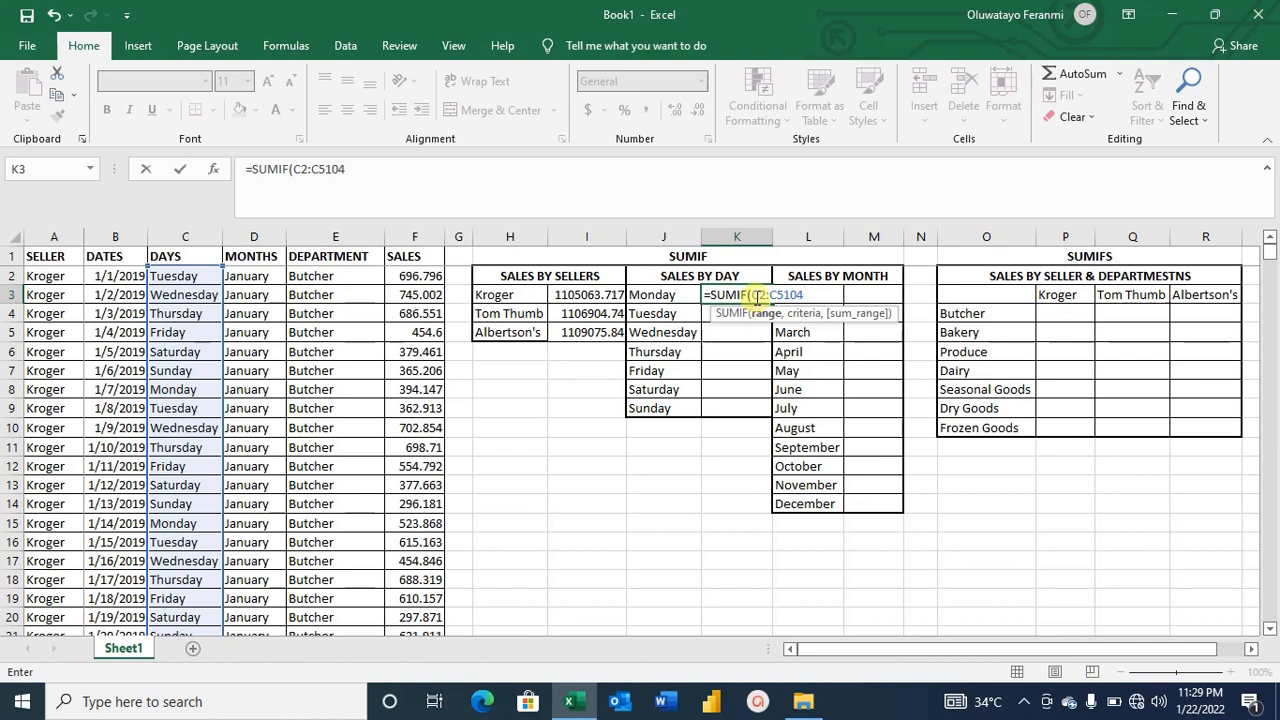
Lock the days range as C$2:$C$5104 and add the Monday cell J3 as the criterion.
click(757, 296)
key(F4)
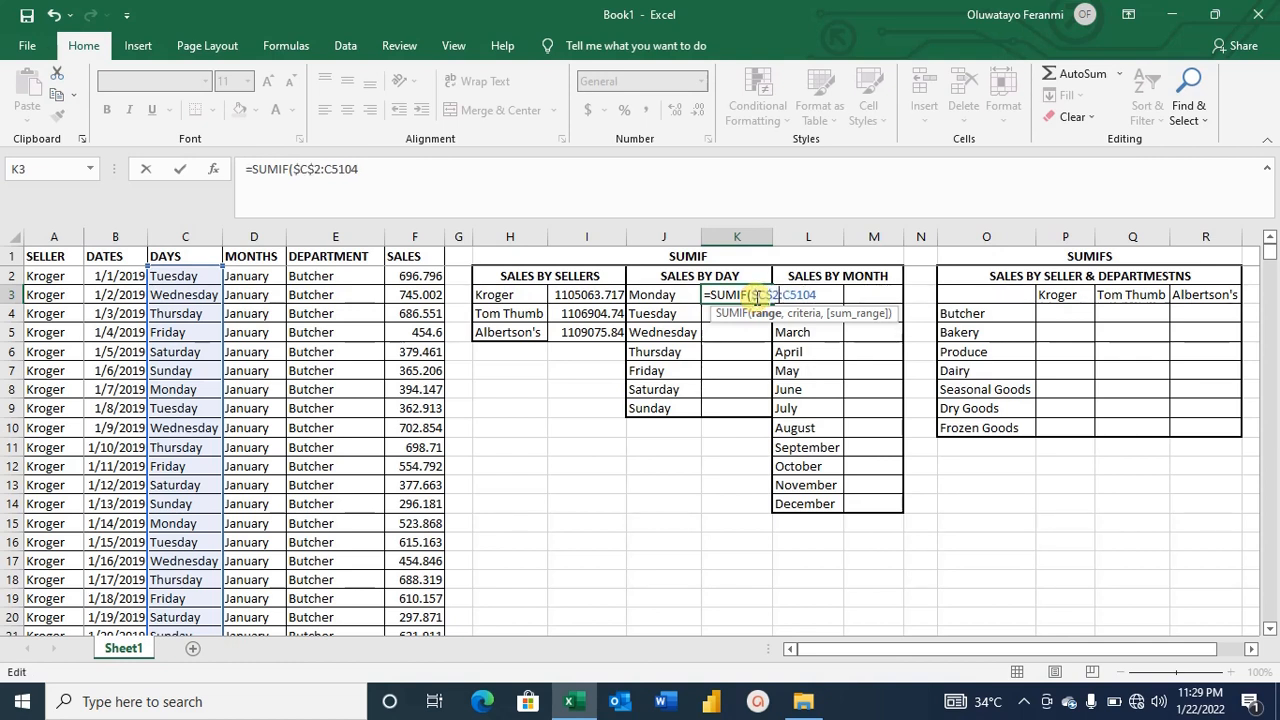
key(F4)
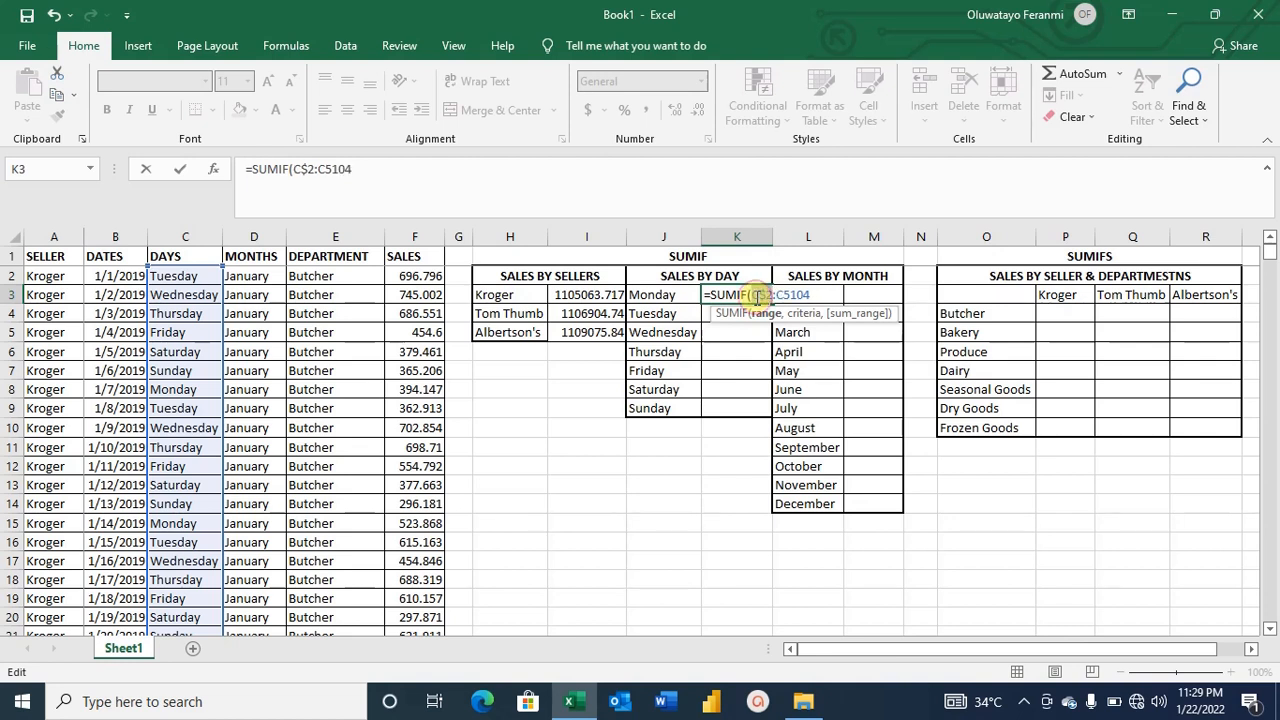
double_click(757, 296)
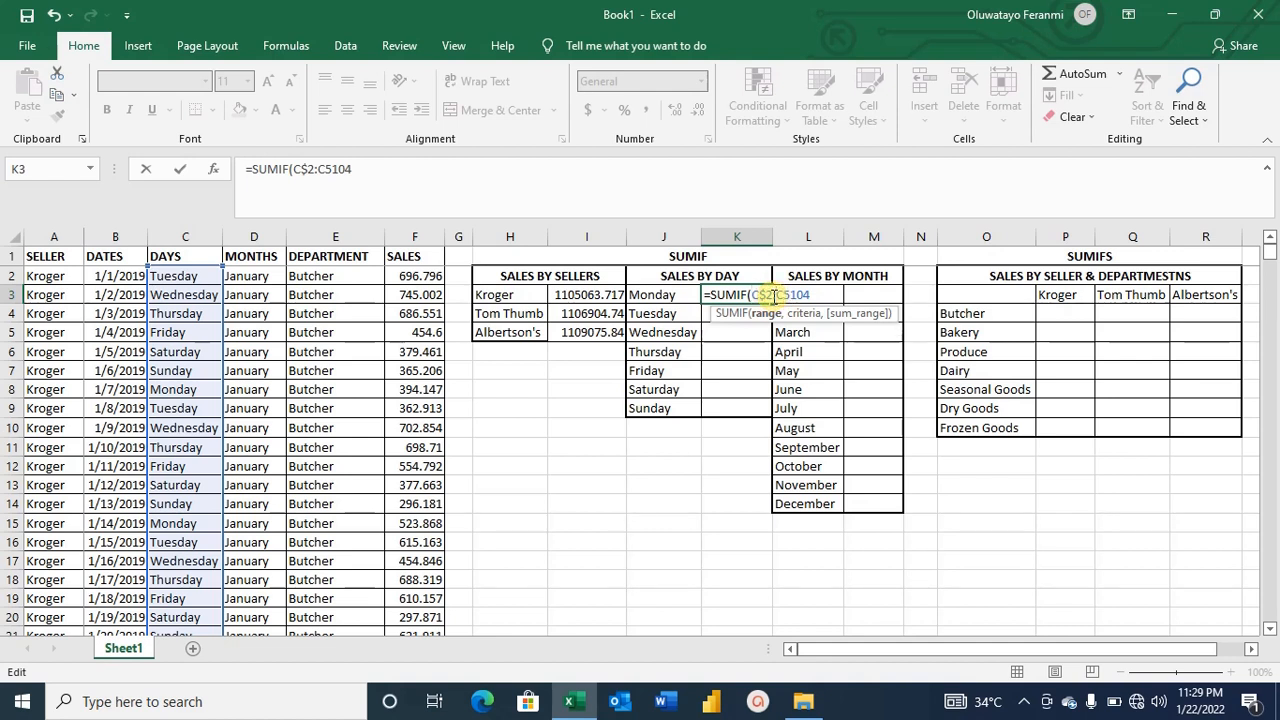
key(F4)
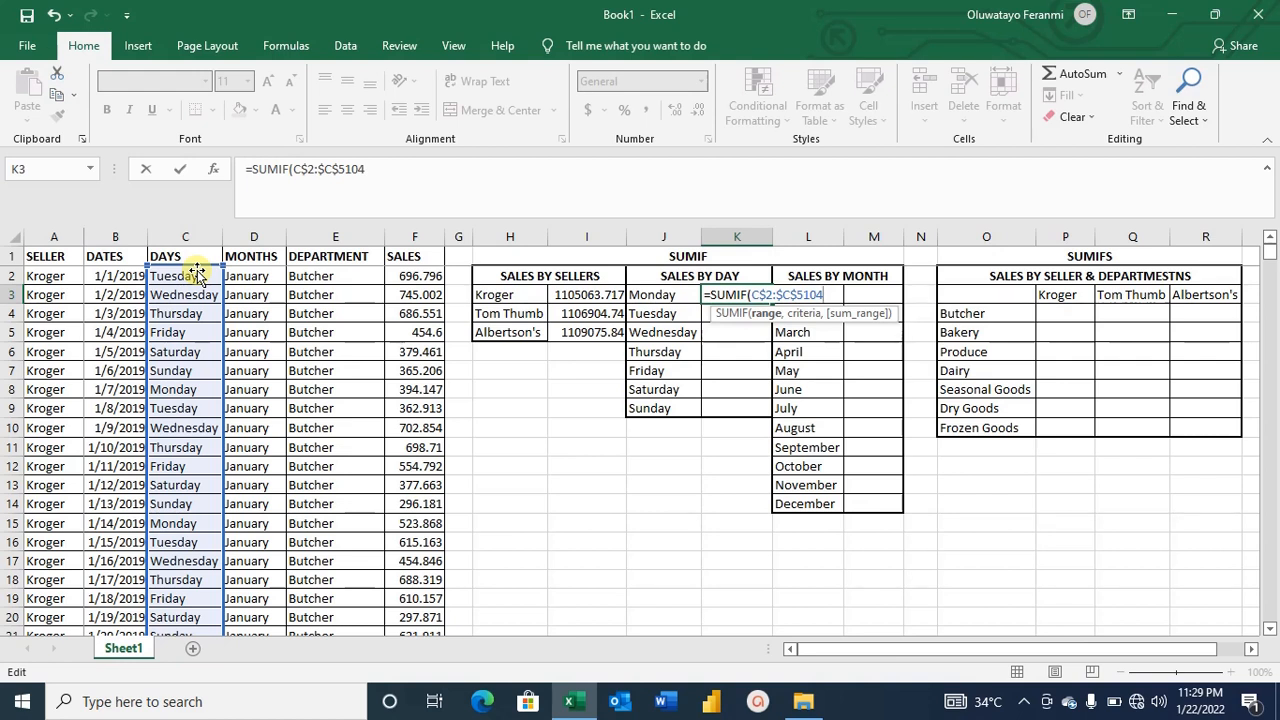
text(,)
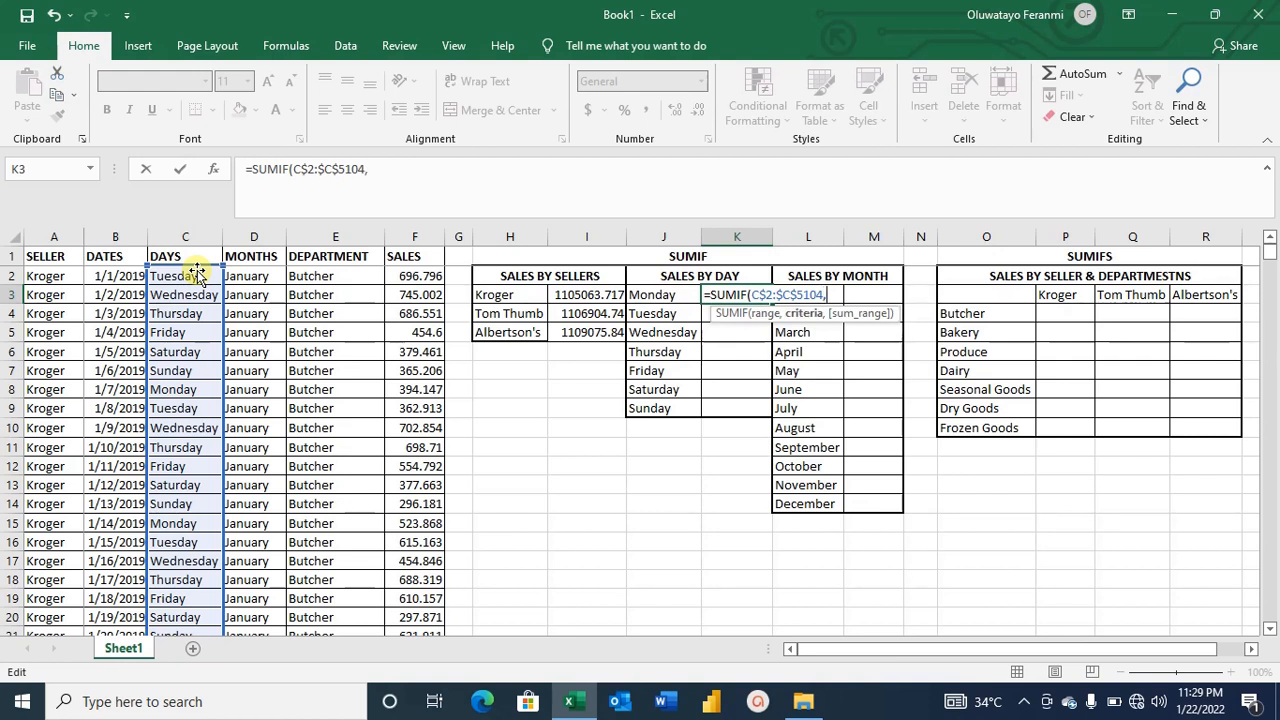
click(638, 292)
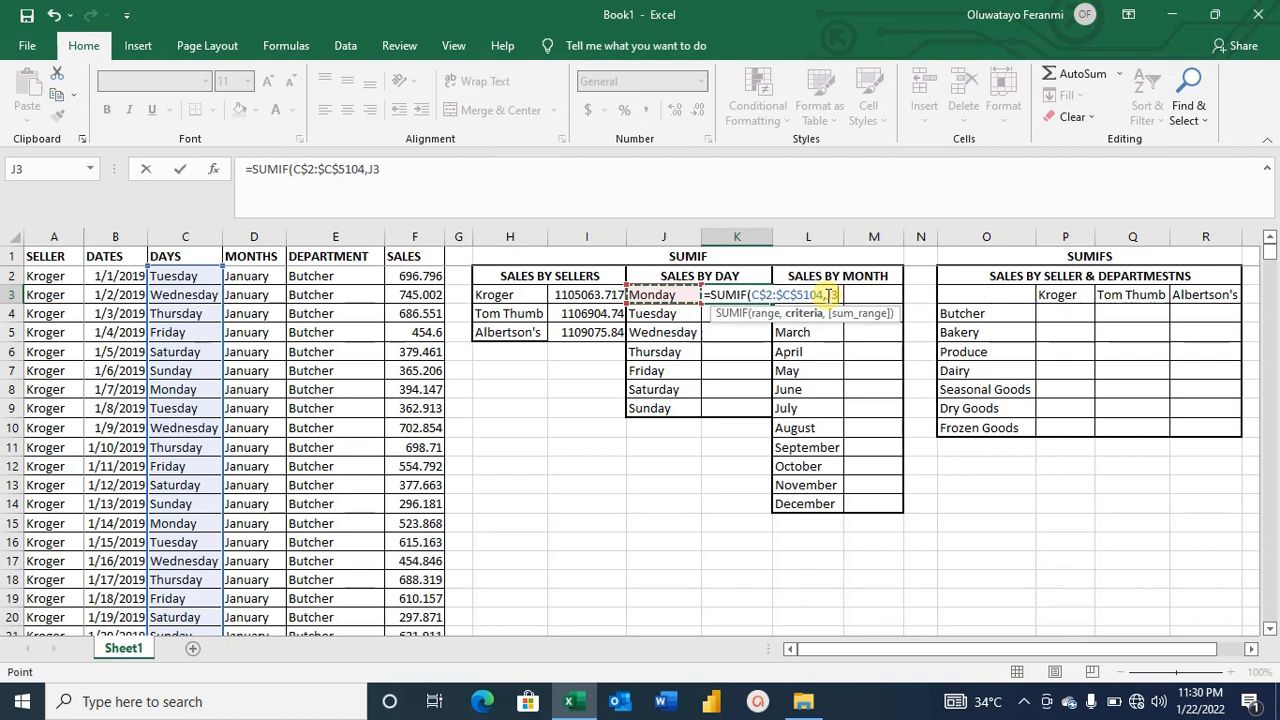
text(,)
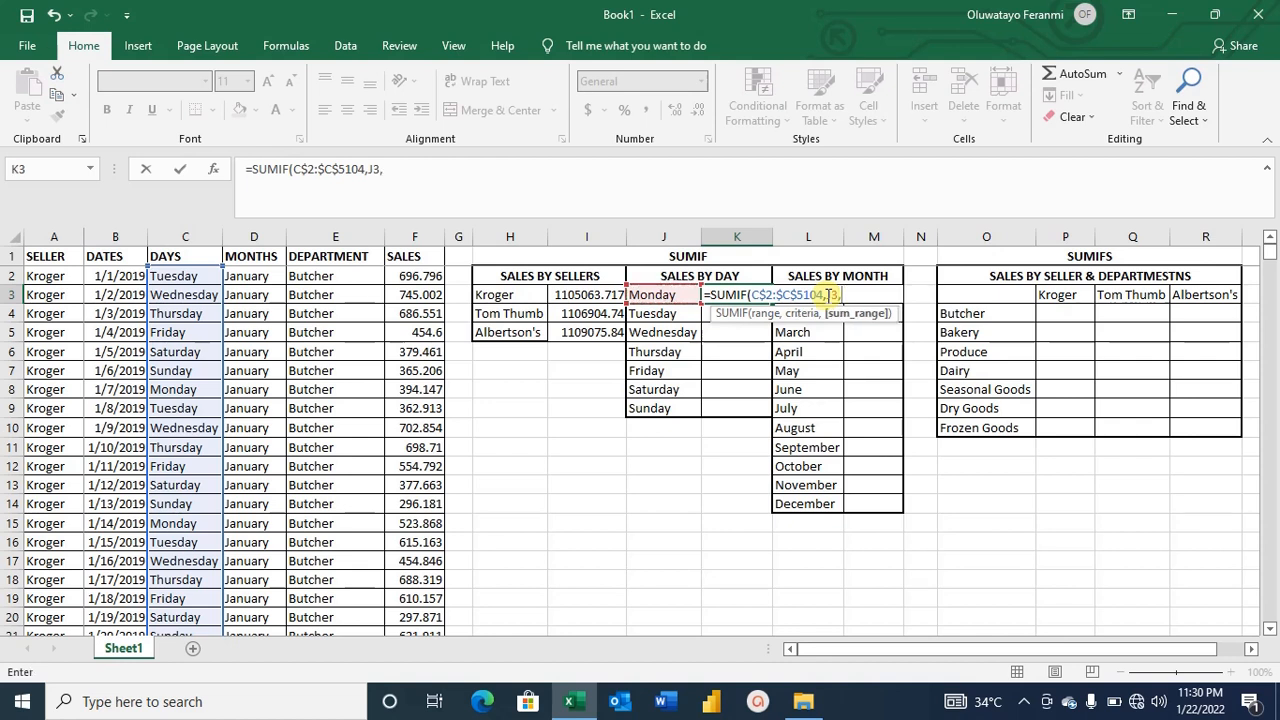
Add the sales range F2:F5104 as Monday's sum range and lock it as $F$2:$F$5104.
click(432, 276)
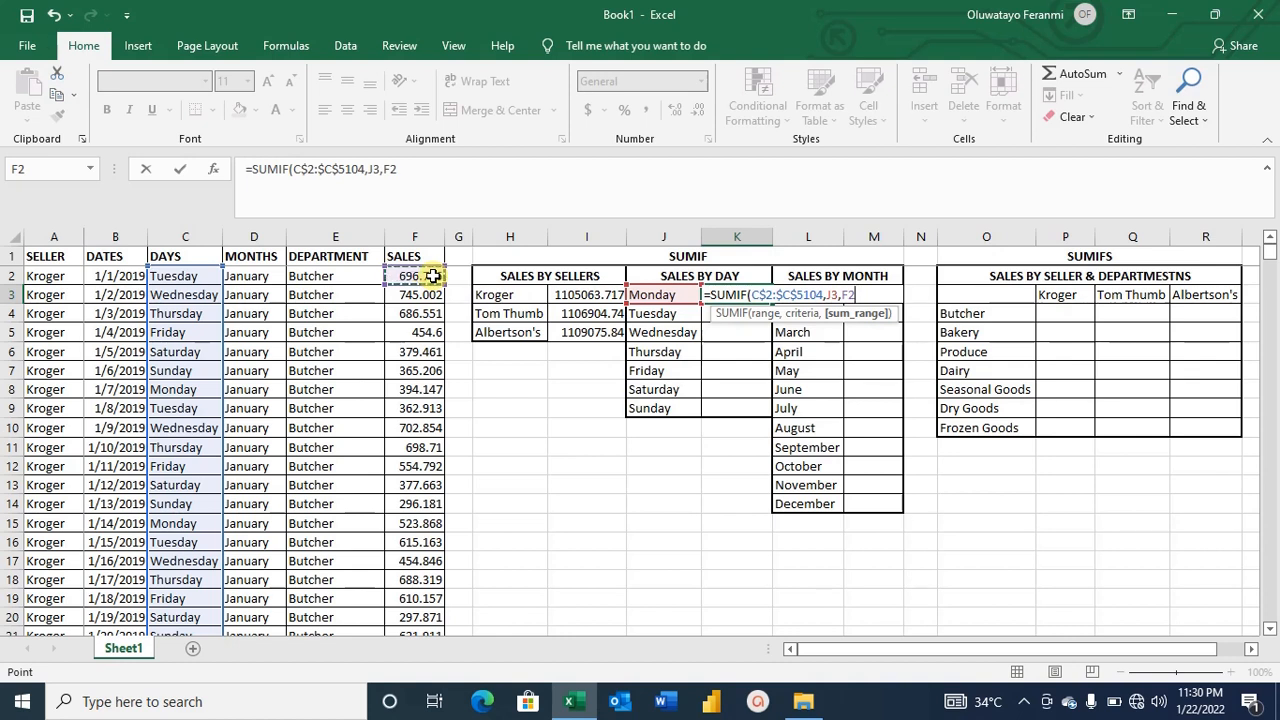
text(:F5)
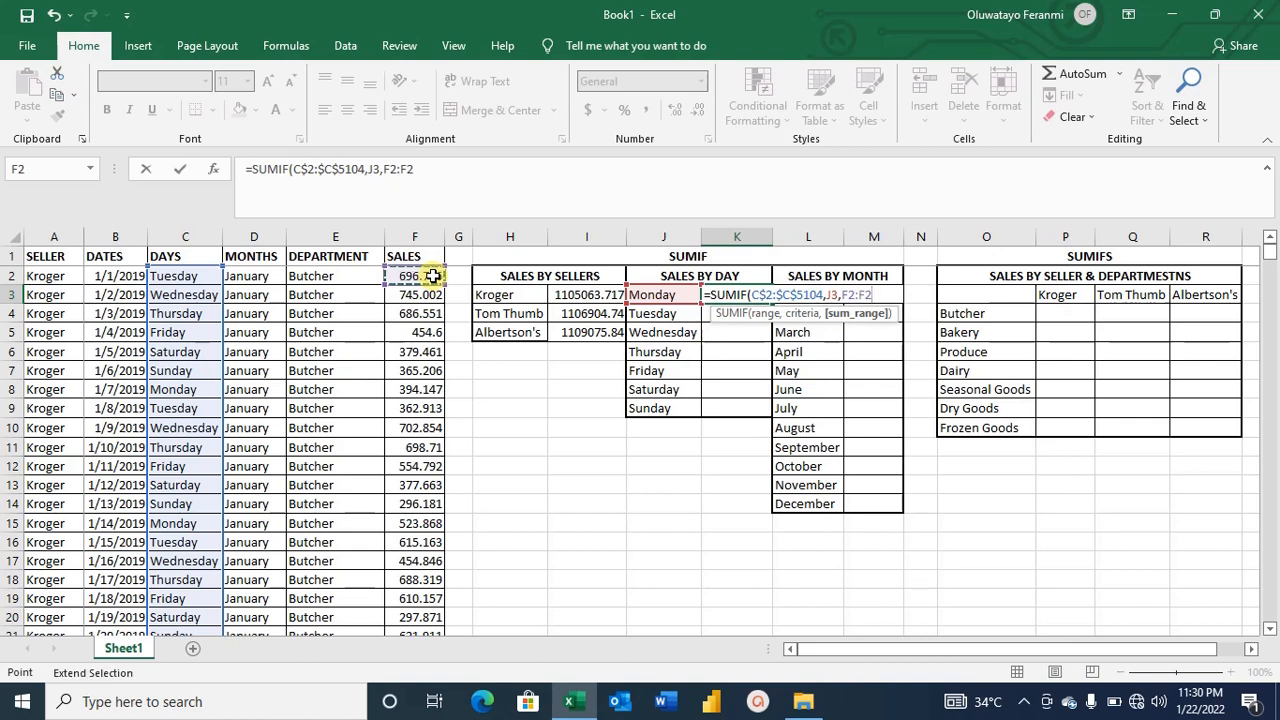
text(1)
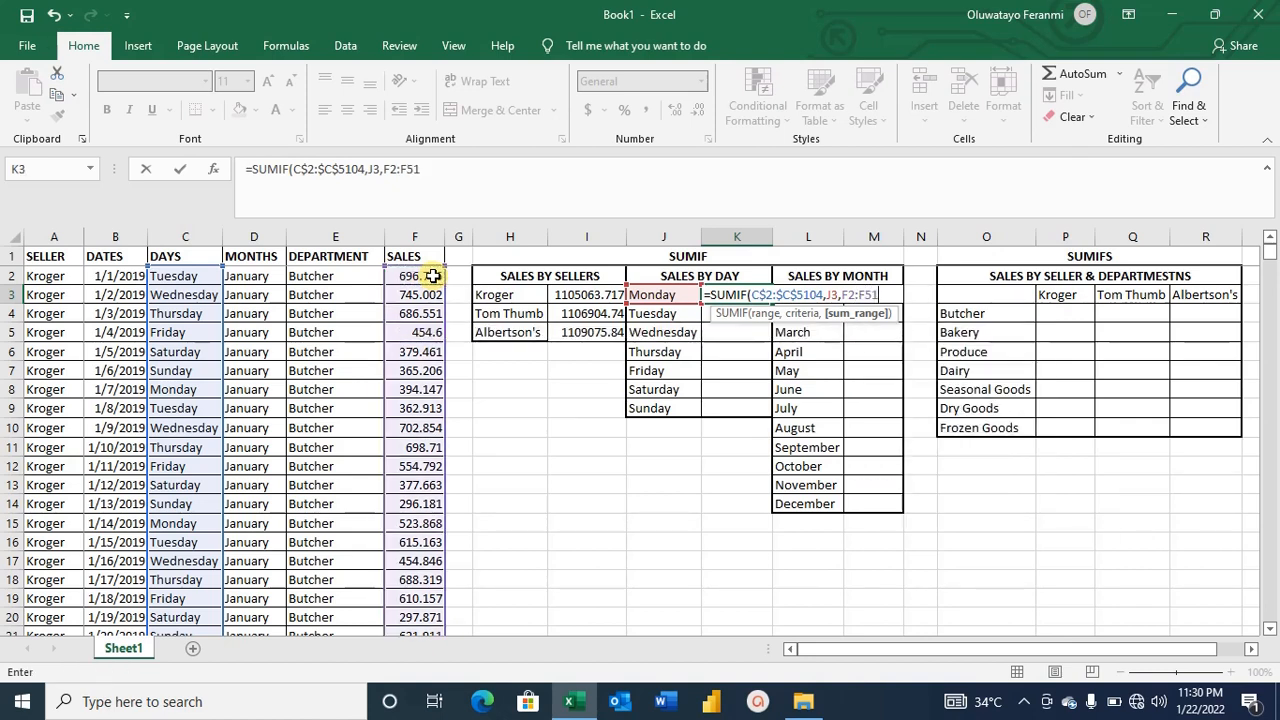
text(04)
click(843, 296)
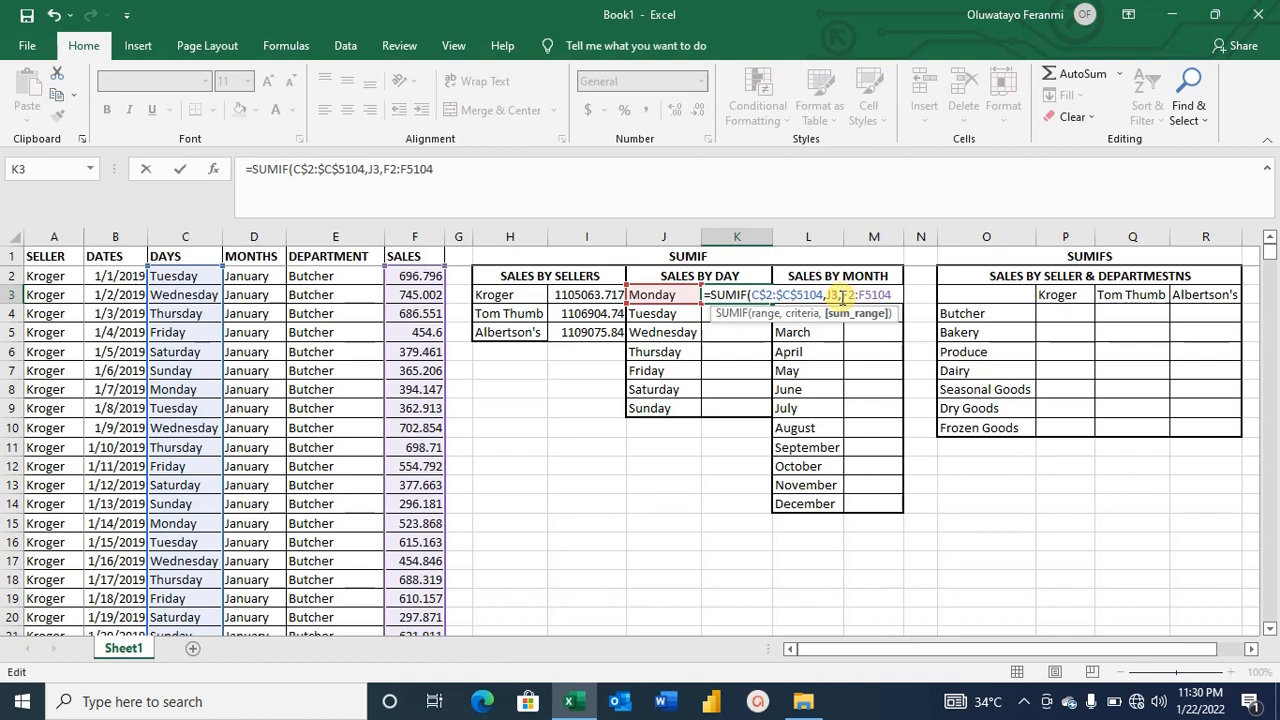
key(F4)
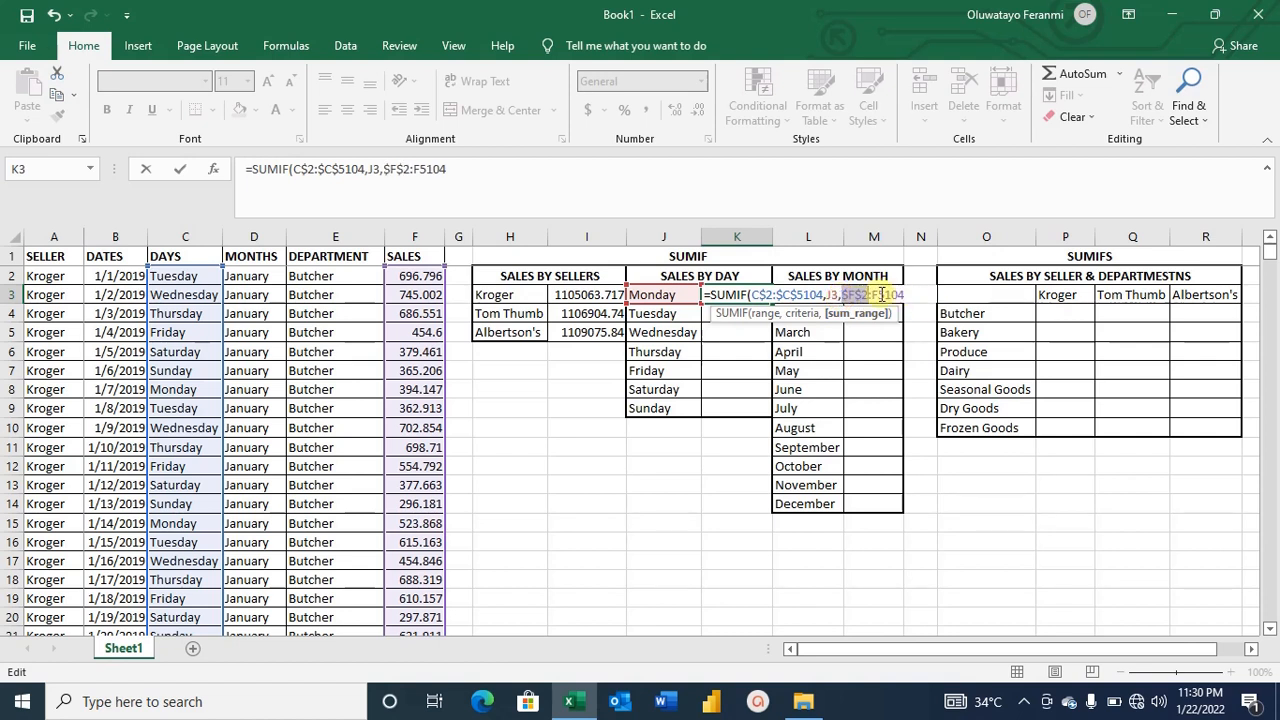
click(873, 295)
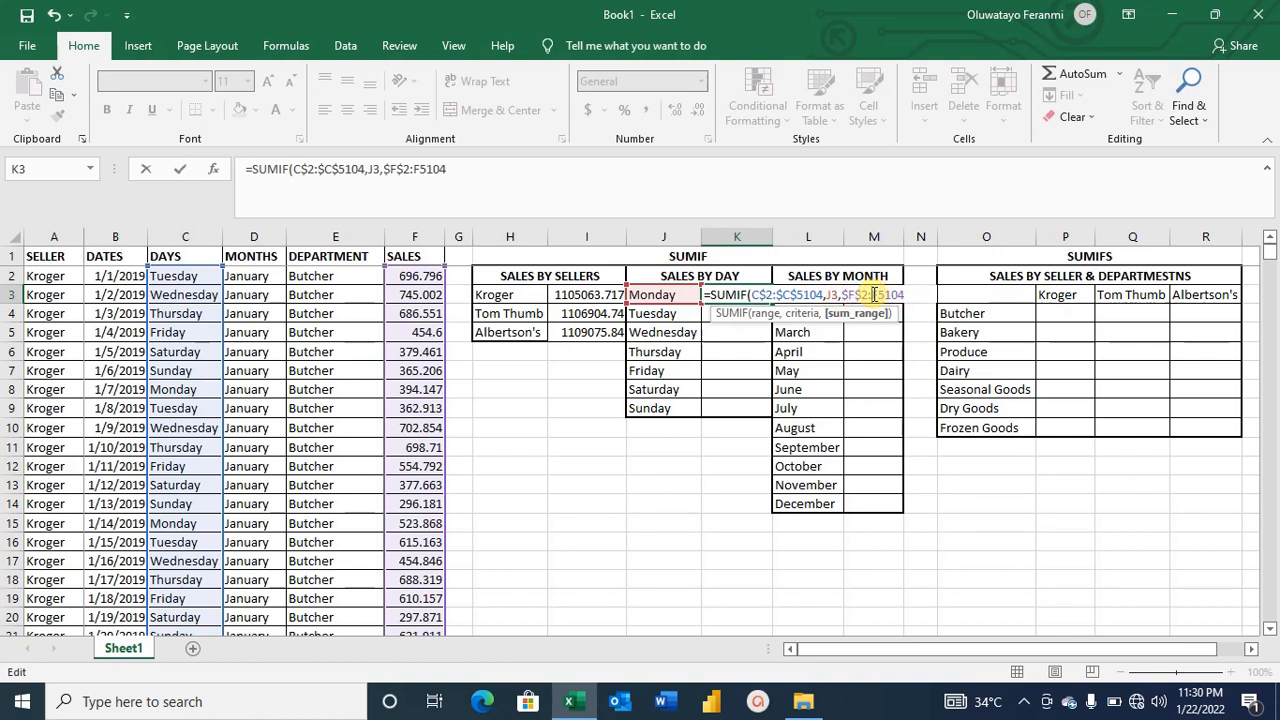
key(F4)
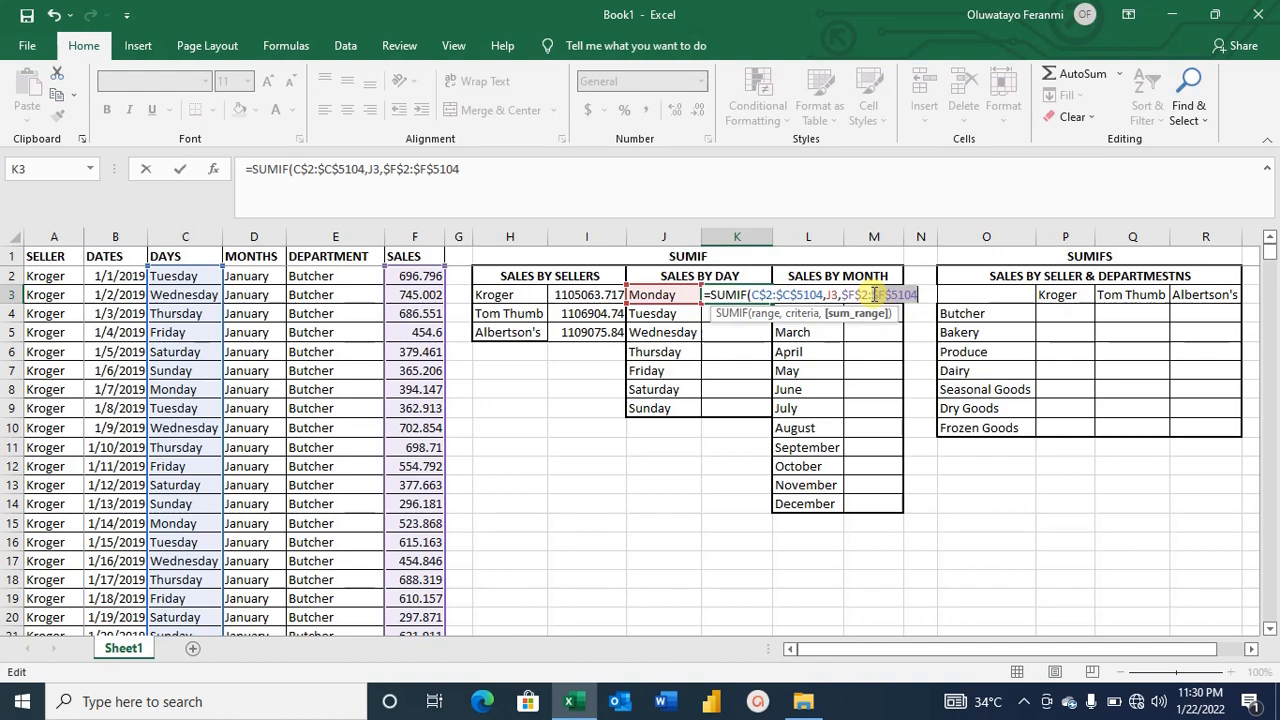
Close Monday's SUMIF formula with $F$2 as the sum range and enter it.
text())
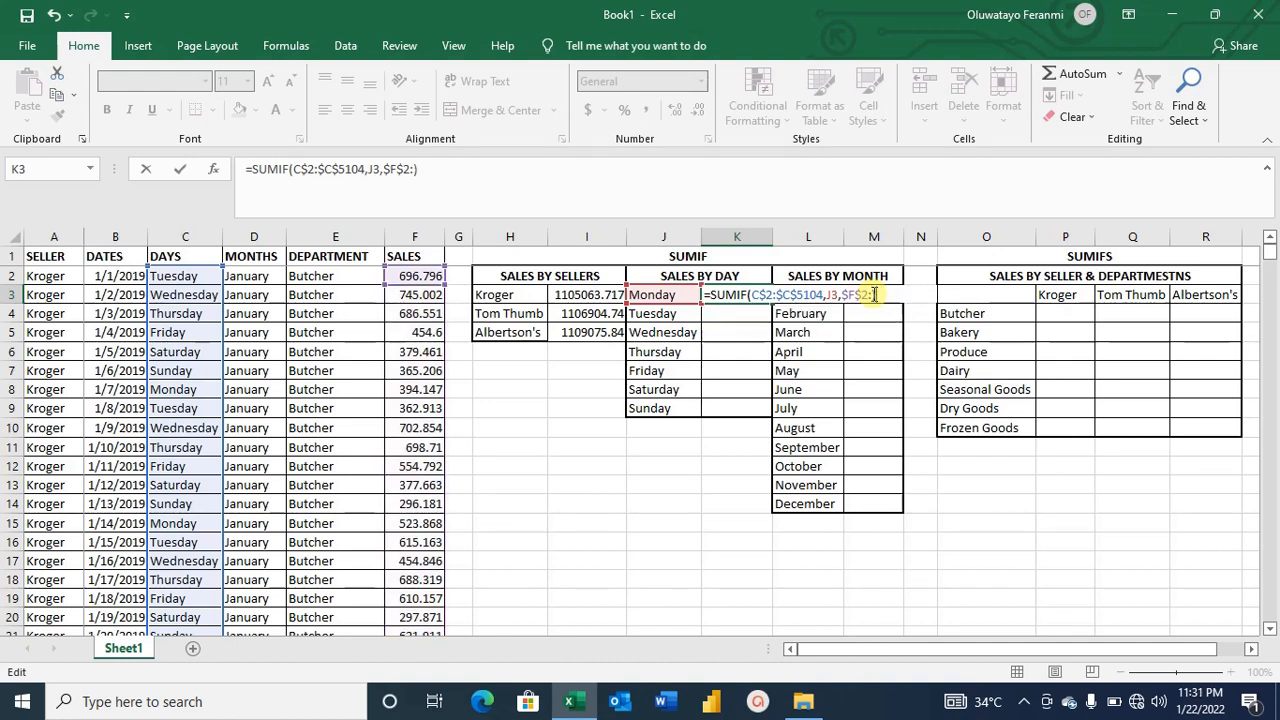
key(BackSpace)
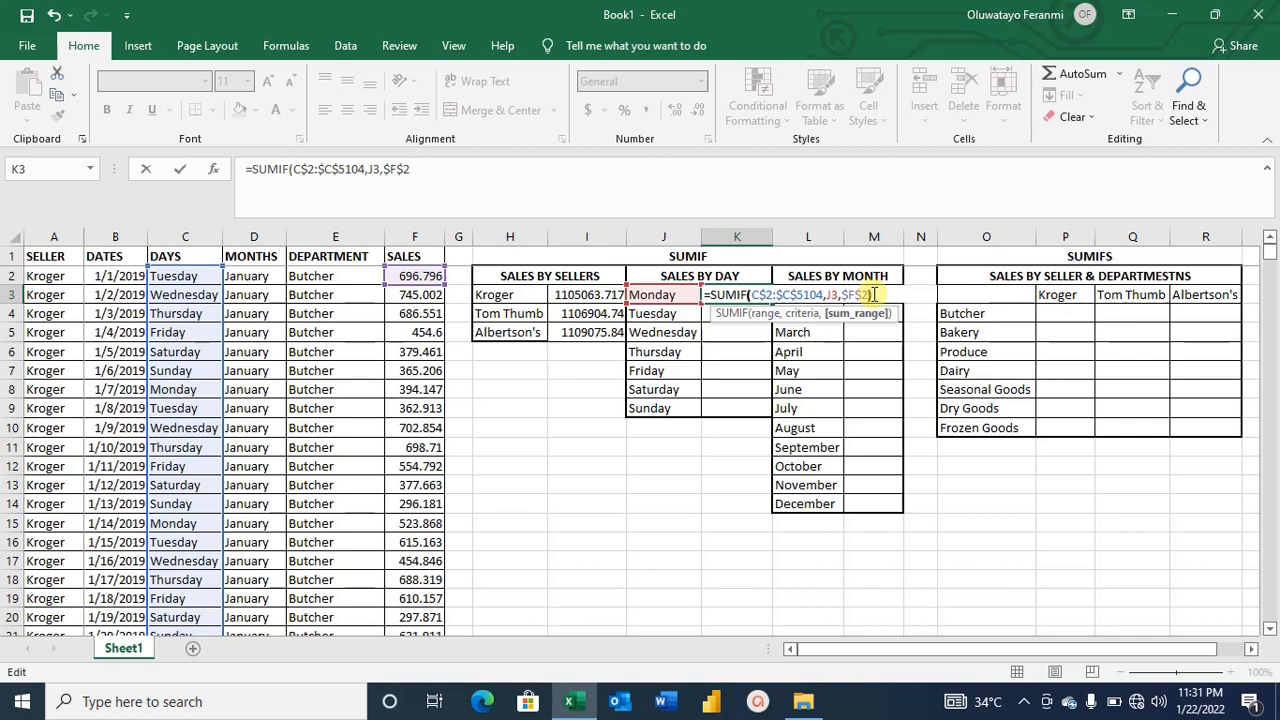
text())
key(Return)
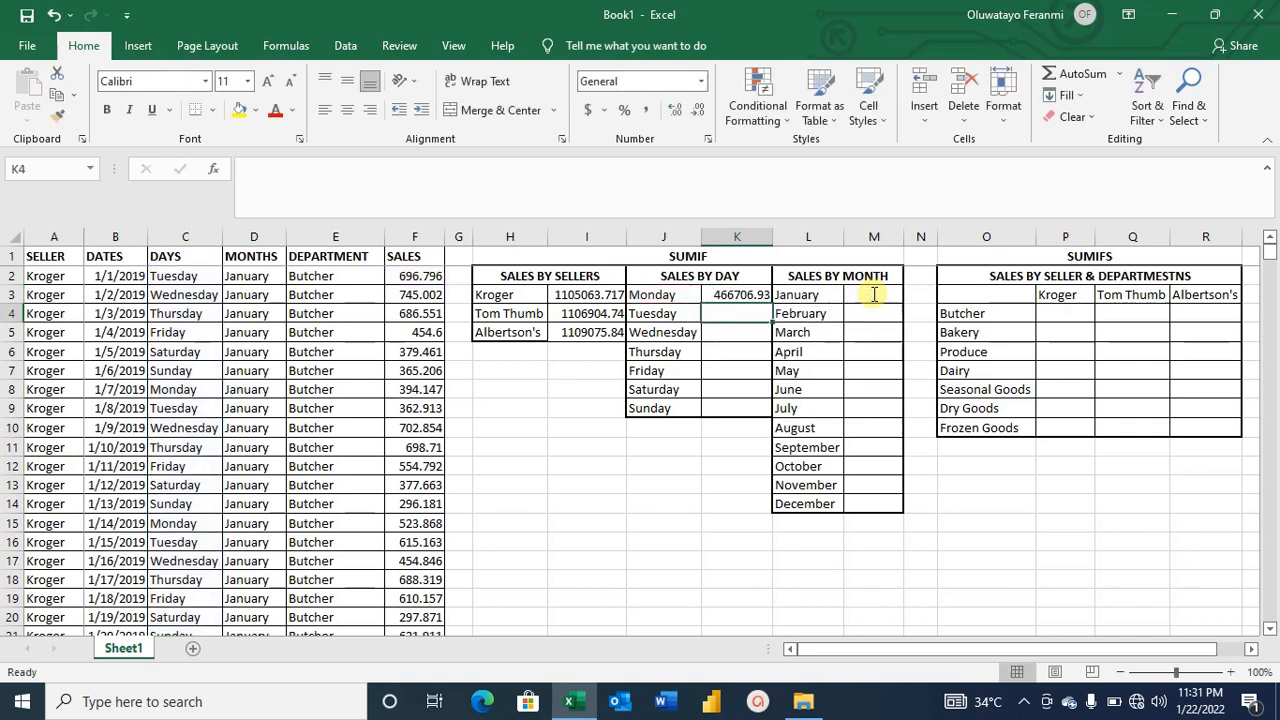
Fill Monday's formula down to Sunday and autofit the sales-by-day column width.
double_click(772, 240)
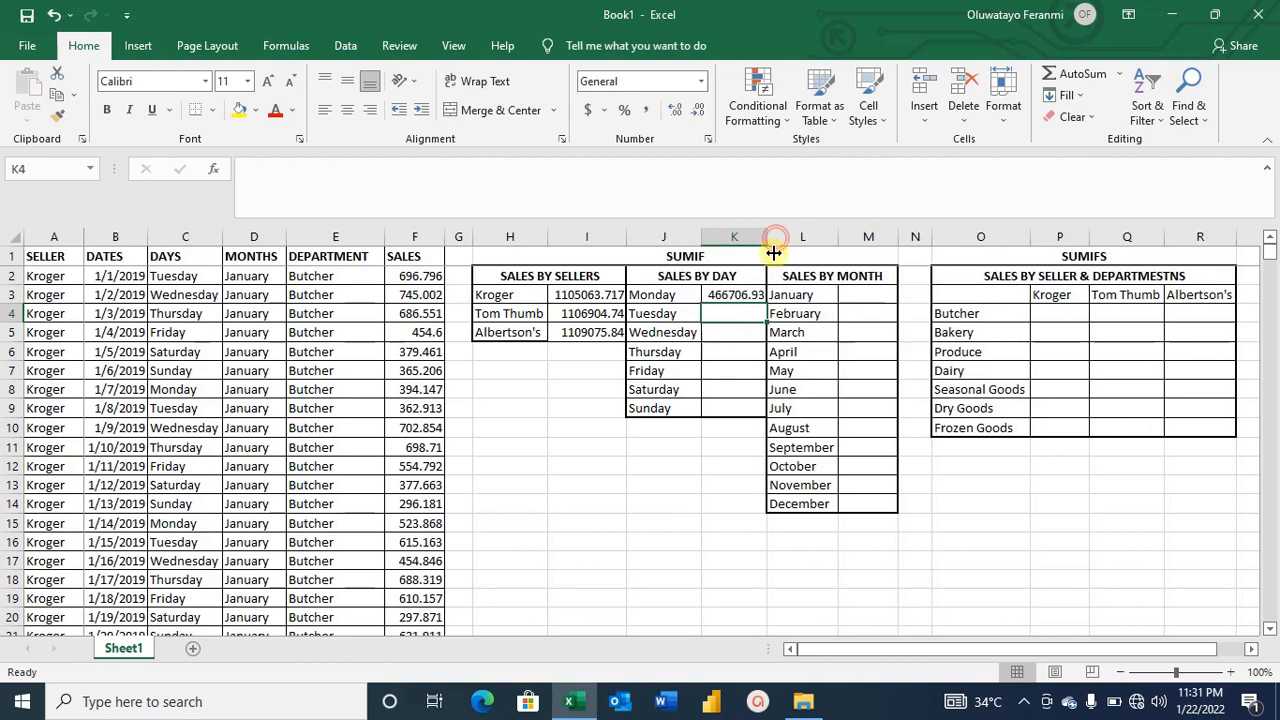
click(745, 292)
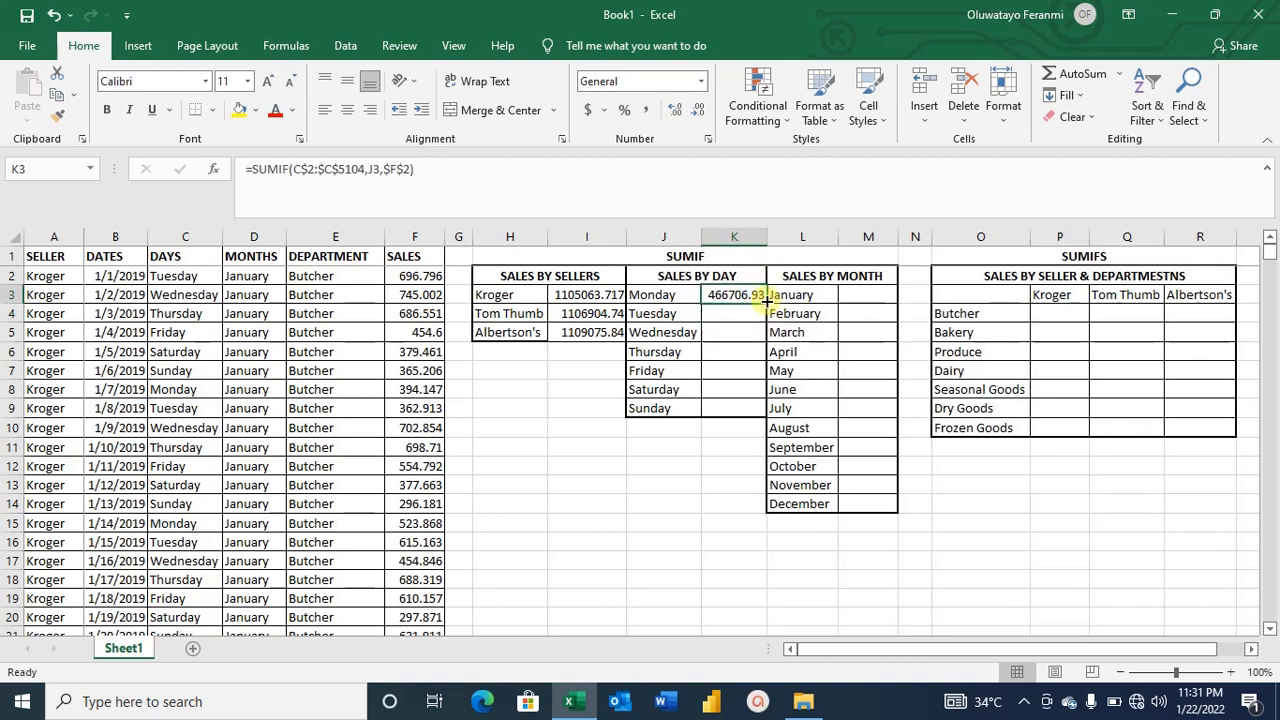
drag(765, 297, 748, 414)
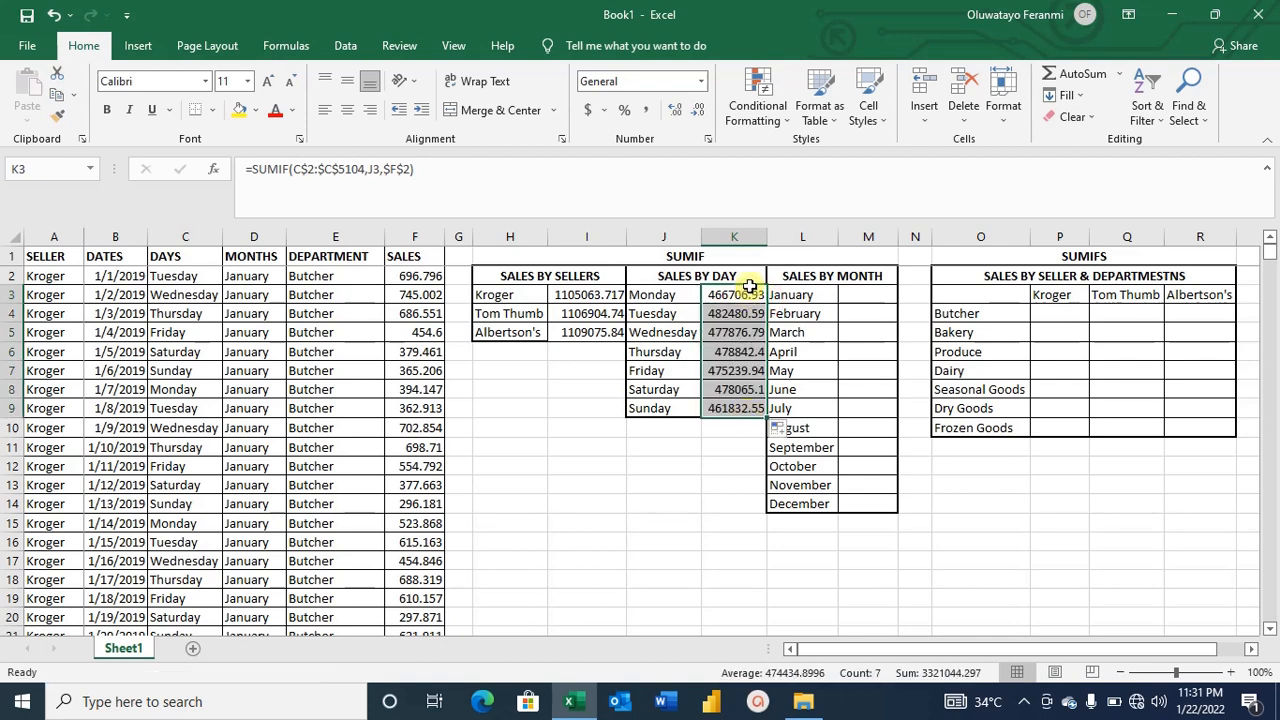
double_click(767, 236)
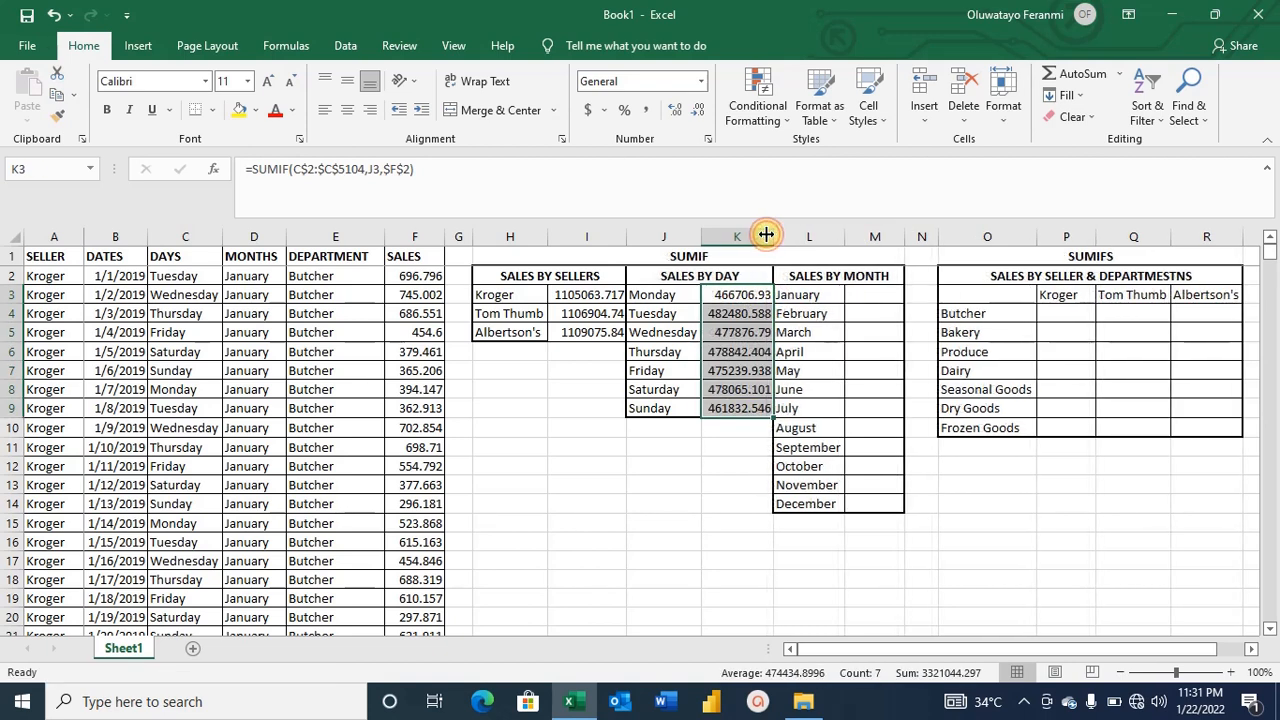
click(719, 446)
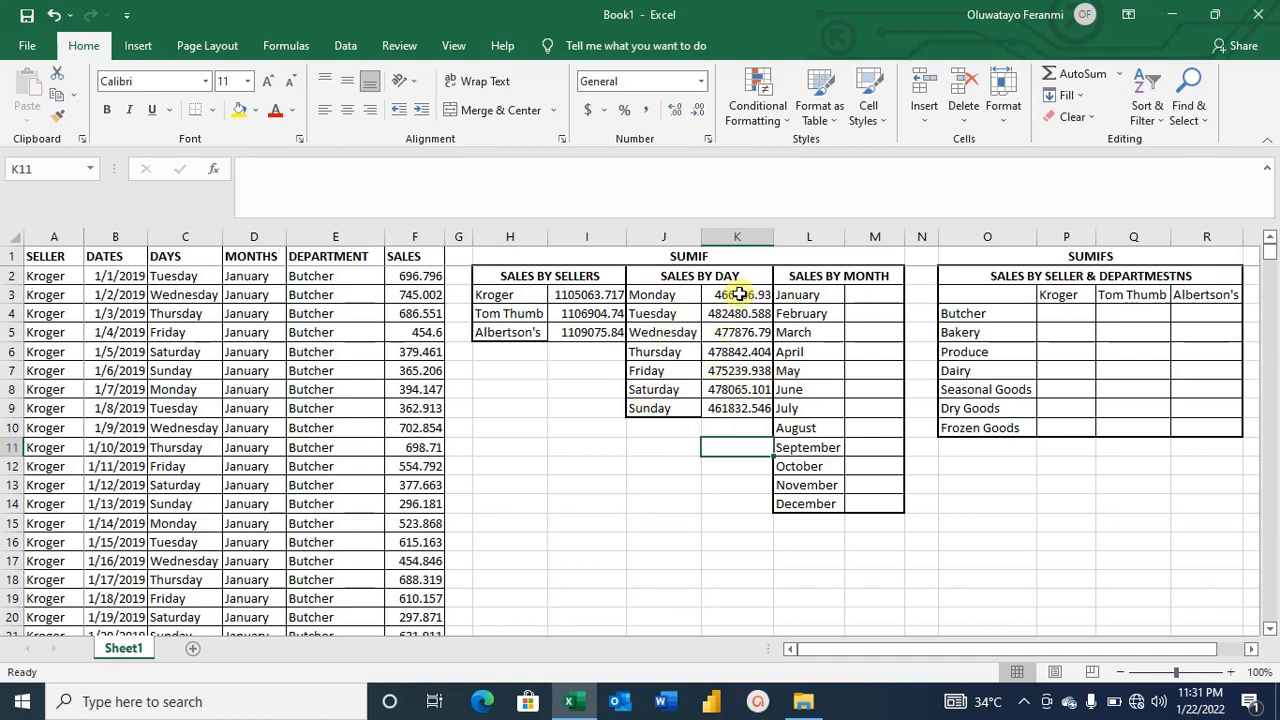
Format the Monday-to-Sunday sales totals to two decimal places.
click(738, 294)
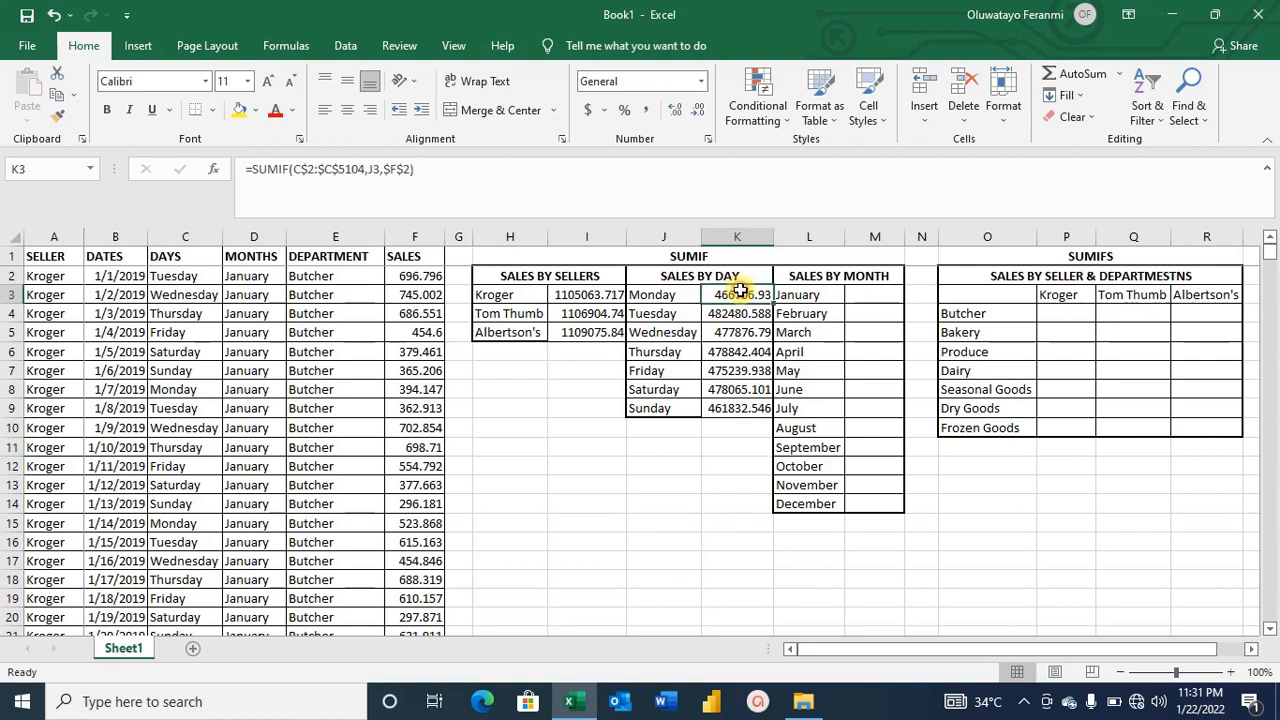
key(shift+Down)
key(shift+Down)
key(shift+Down)
key(shift+Down)
key(shift+Down)
key(shift+Down)
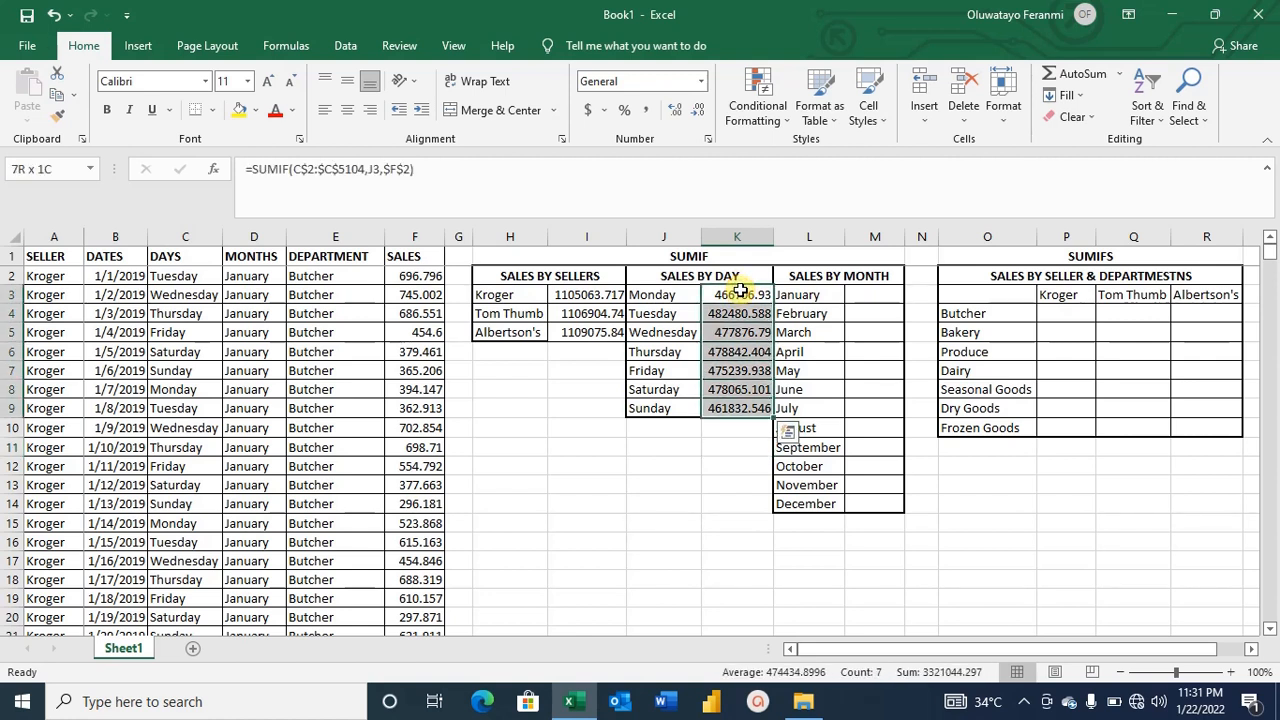
click(696, 112)
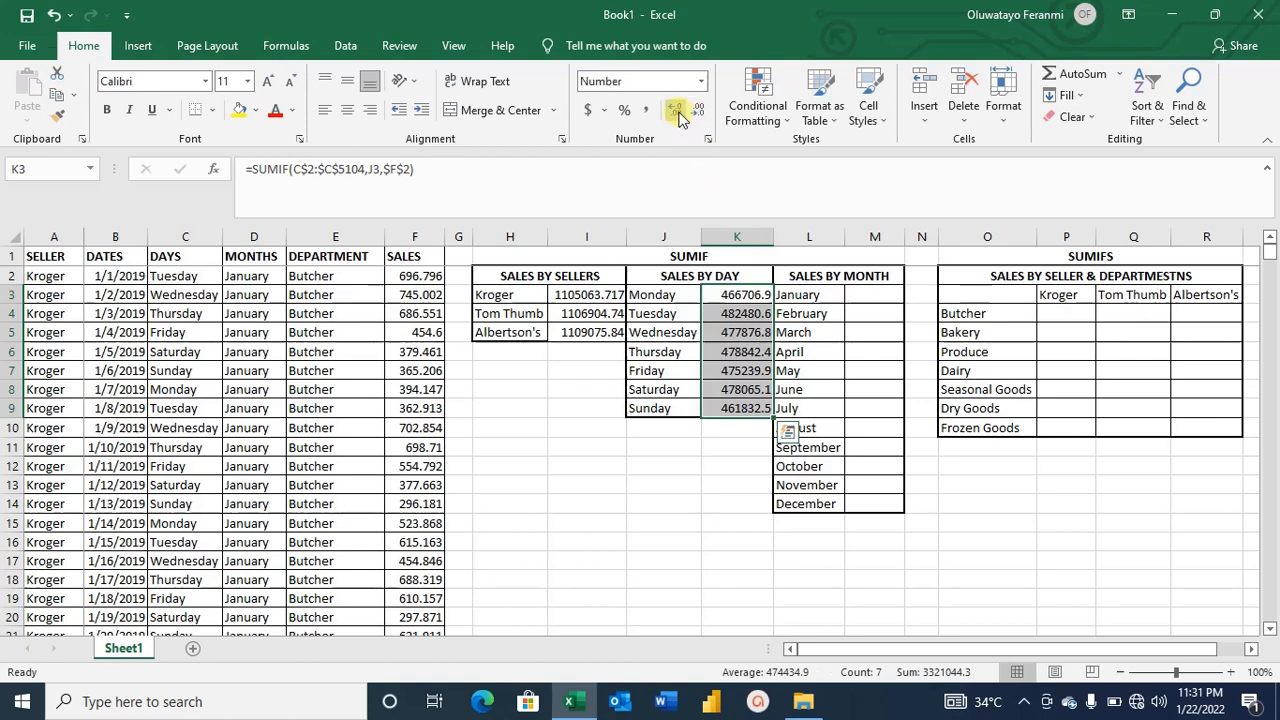
click(675, 112)
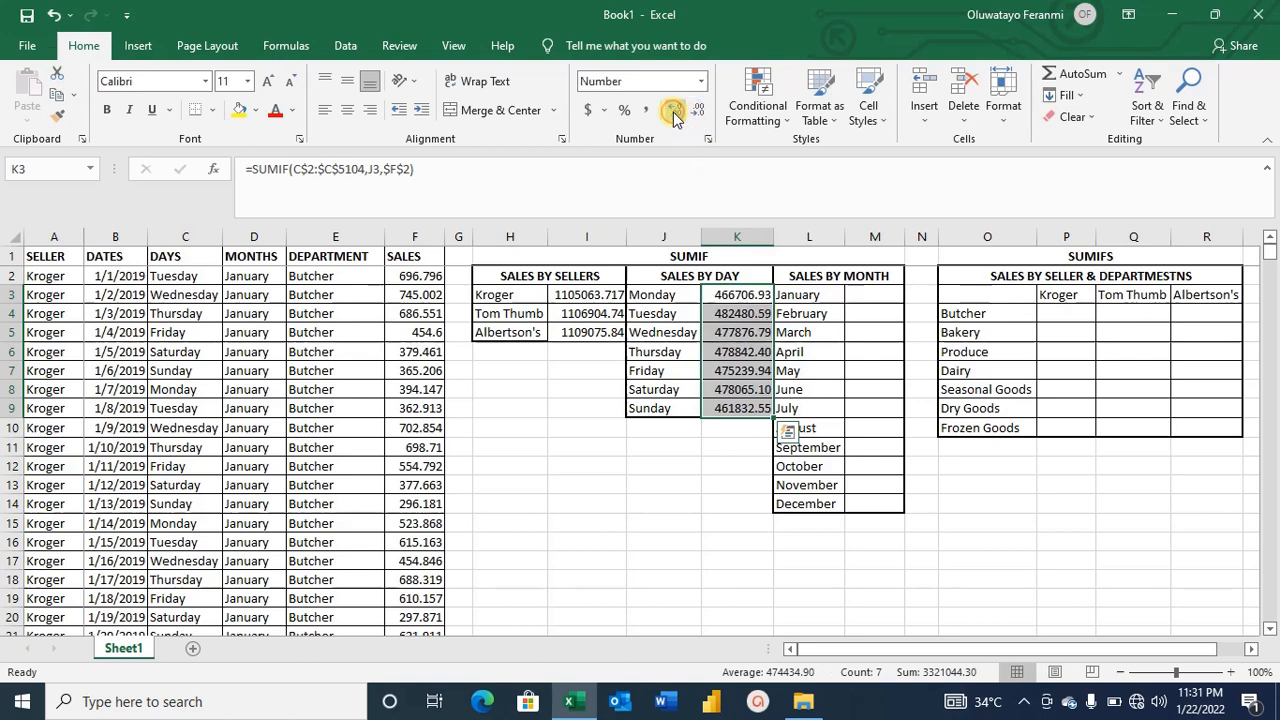
click(723, 457)
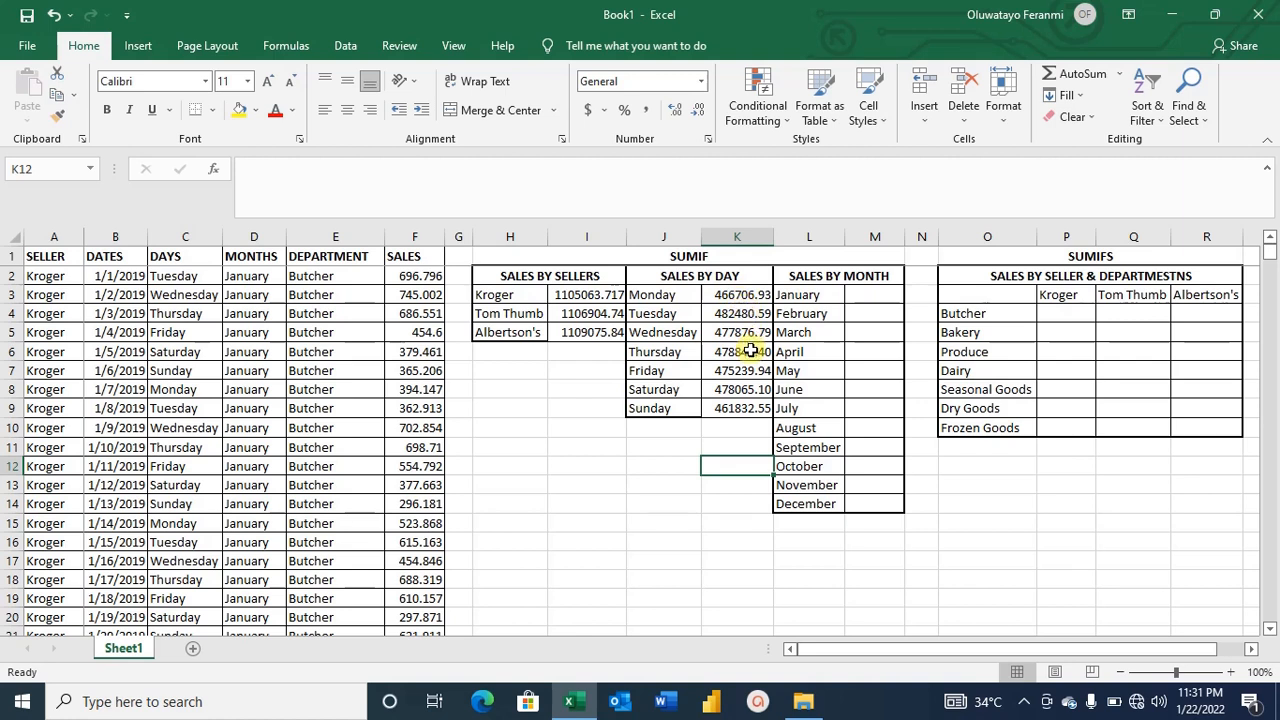
Start a SUMIF formula in January's sales-by-month cell with the months range D2:D5104.
click(853, 296)
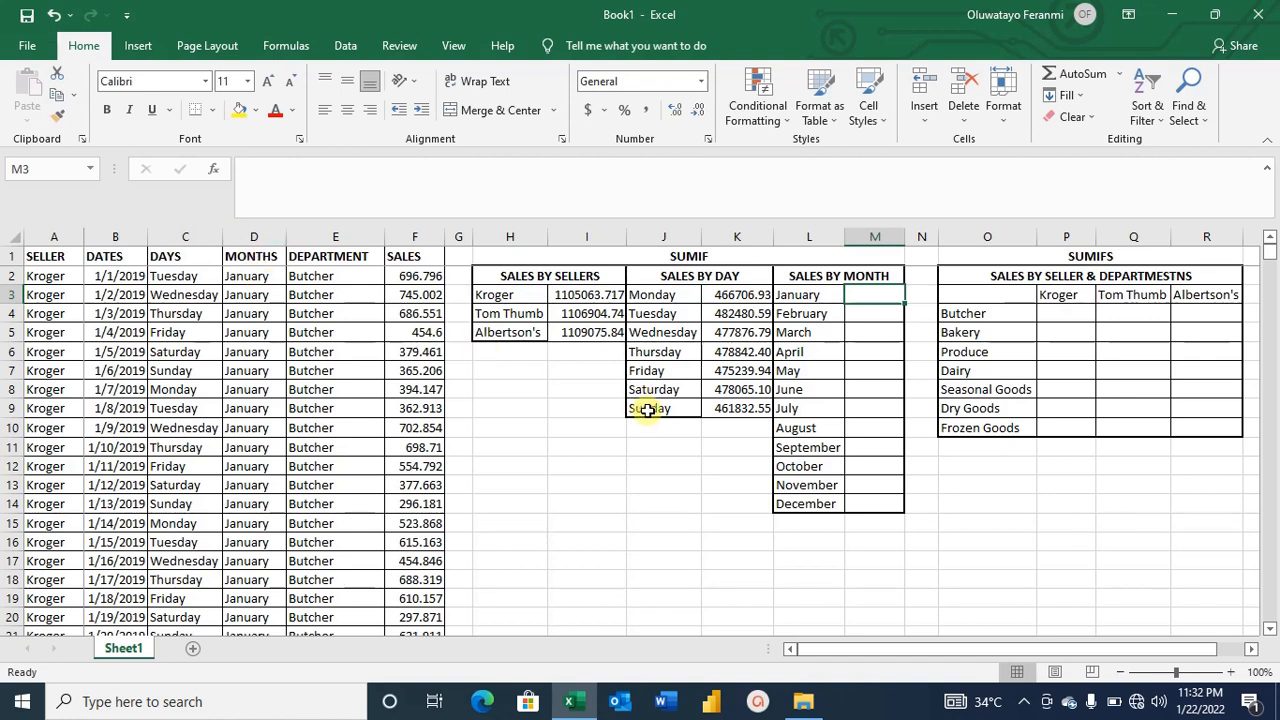
text(=)
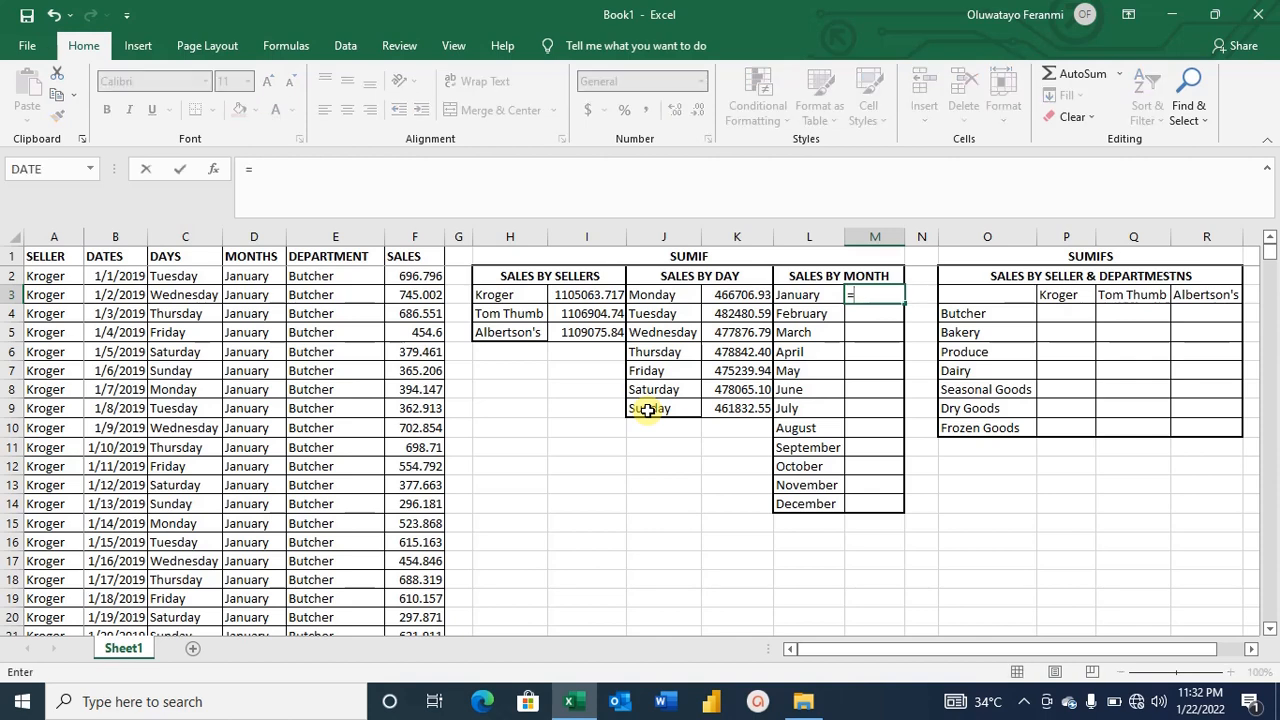
text(SUMIF)
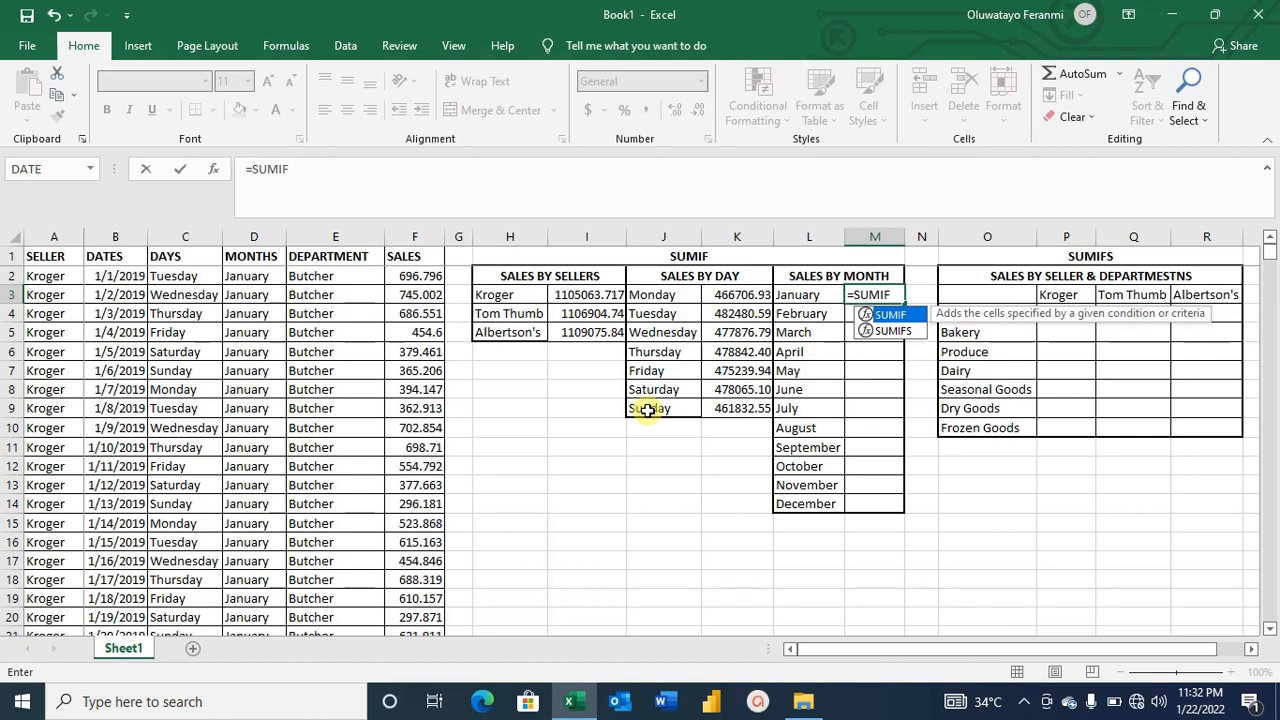
text(()
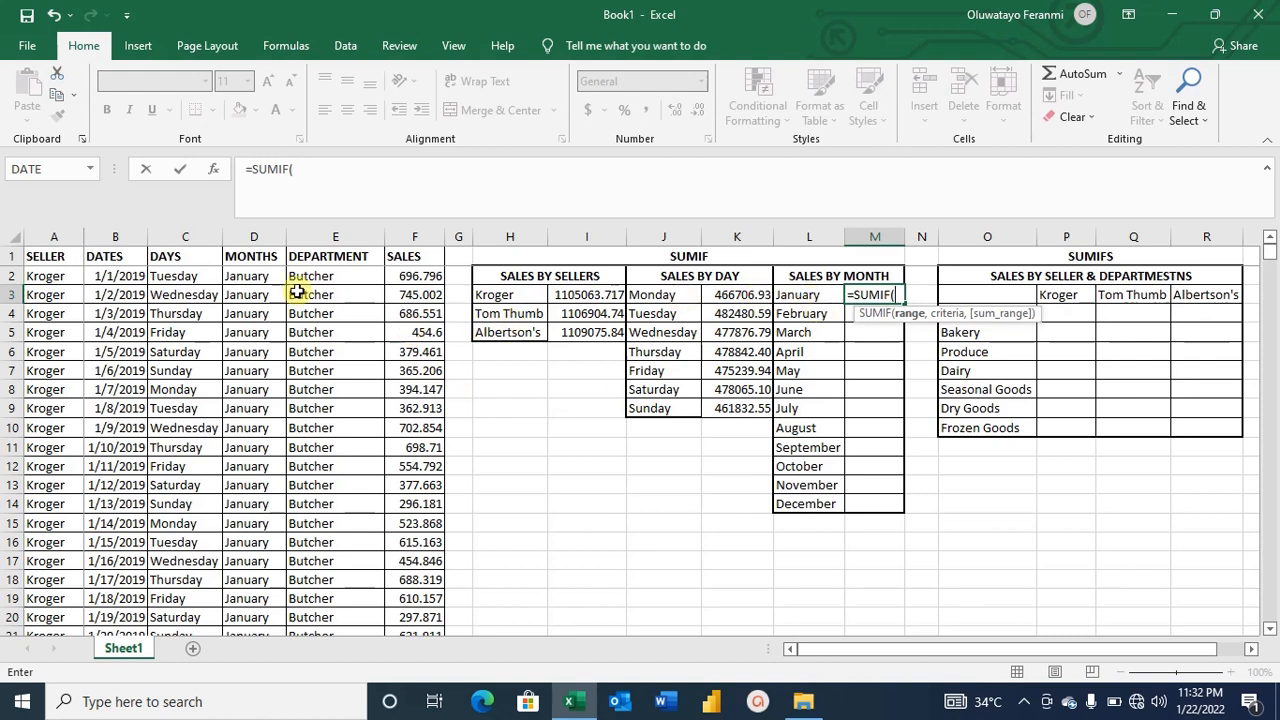
click(258, 275)
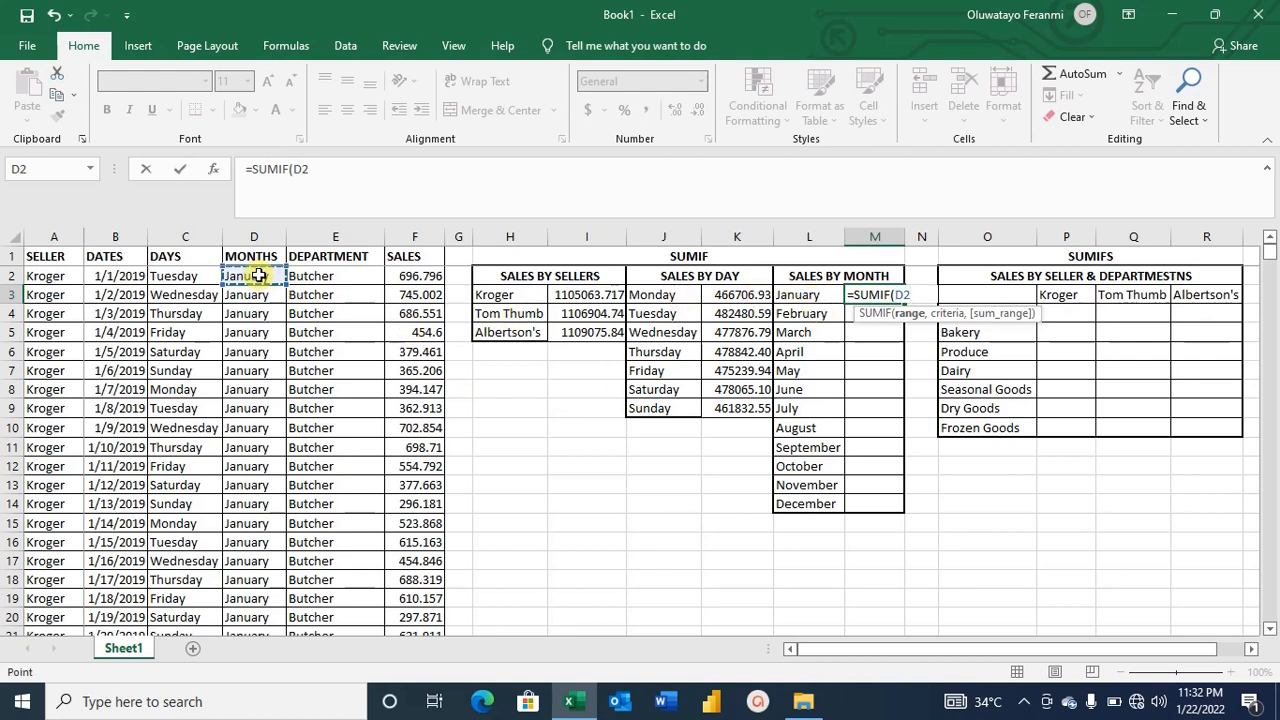
key(F8)
key(BackSpace)
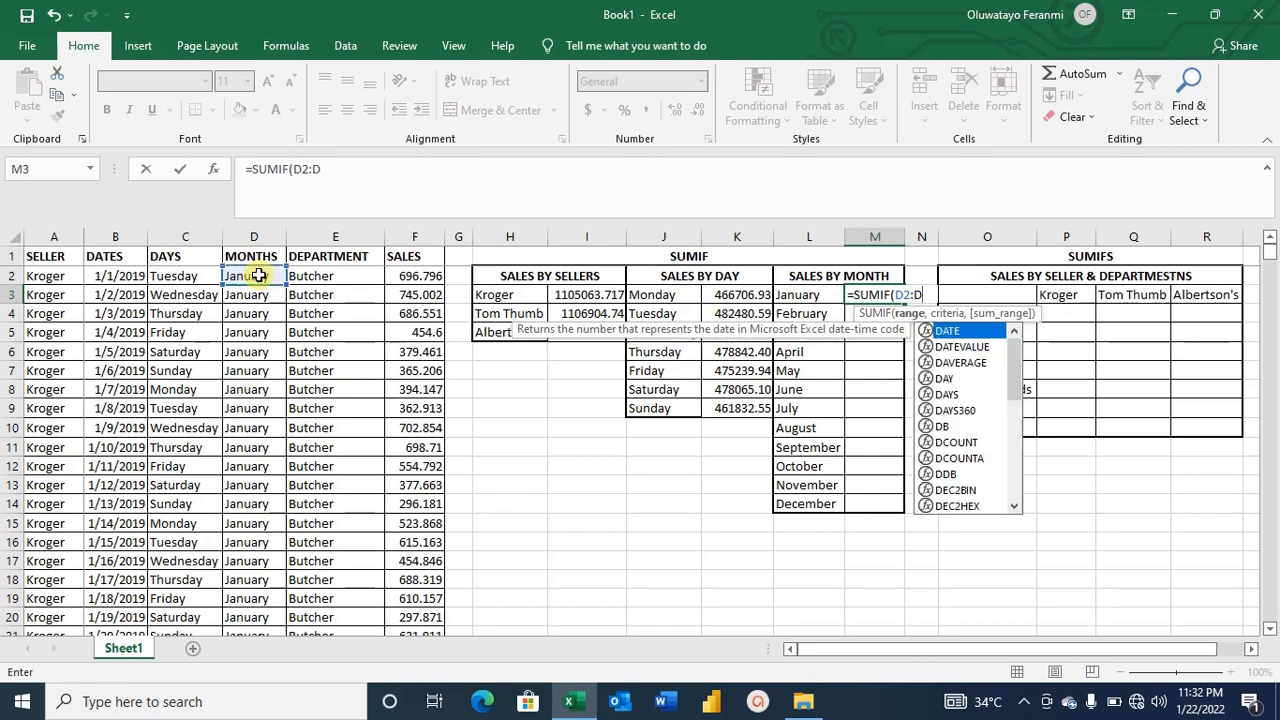
text(5104)
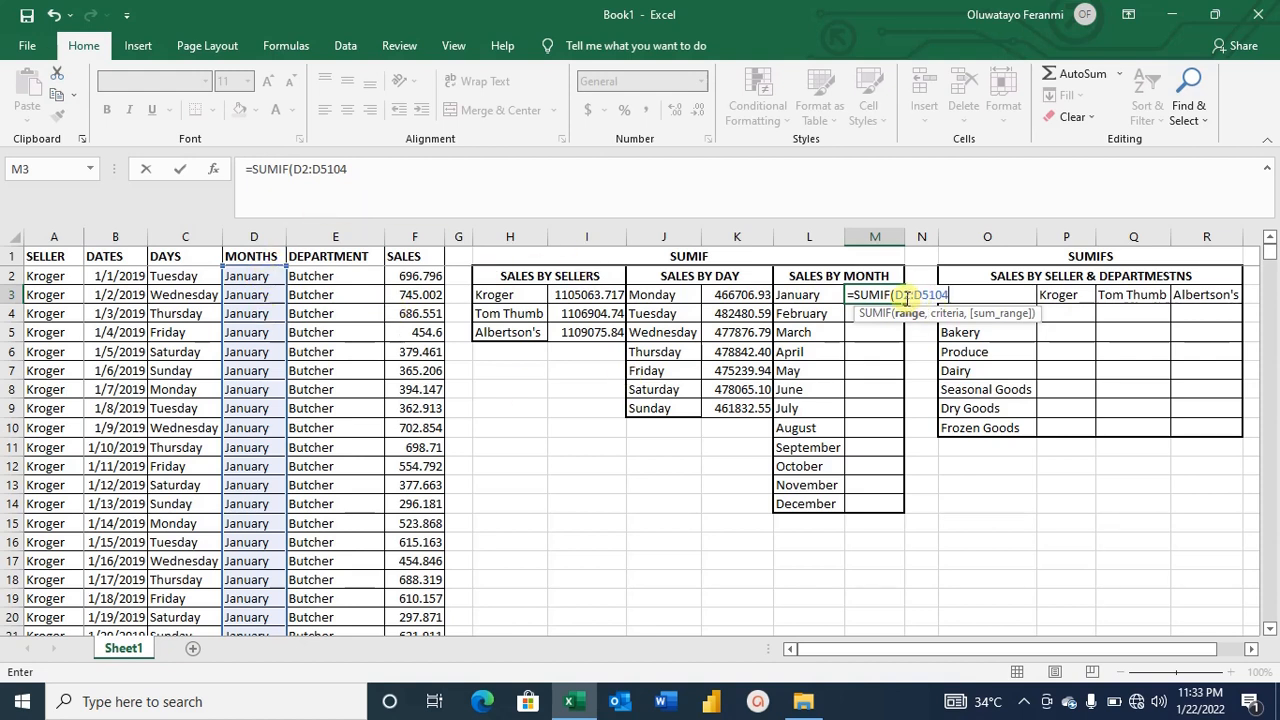
Make the months range absolute as $D$2:$D$5104.
click(895, 295)
key(F4)
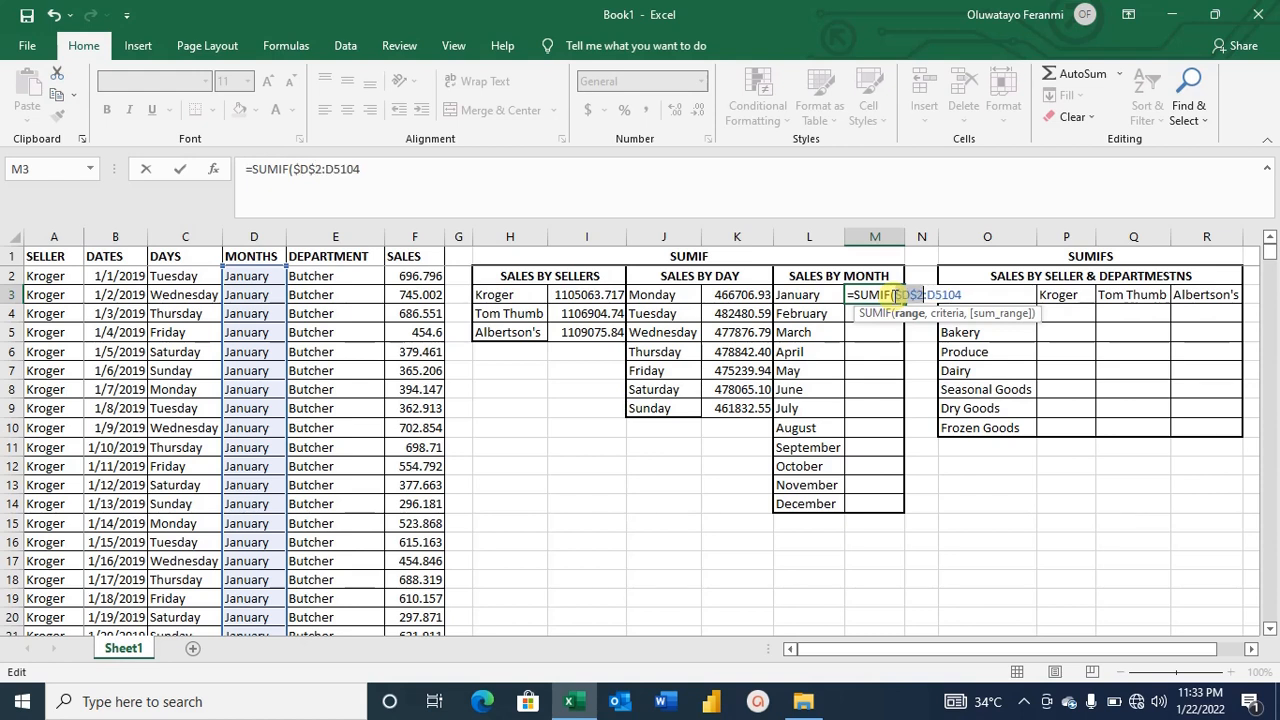
key(Right)
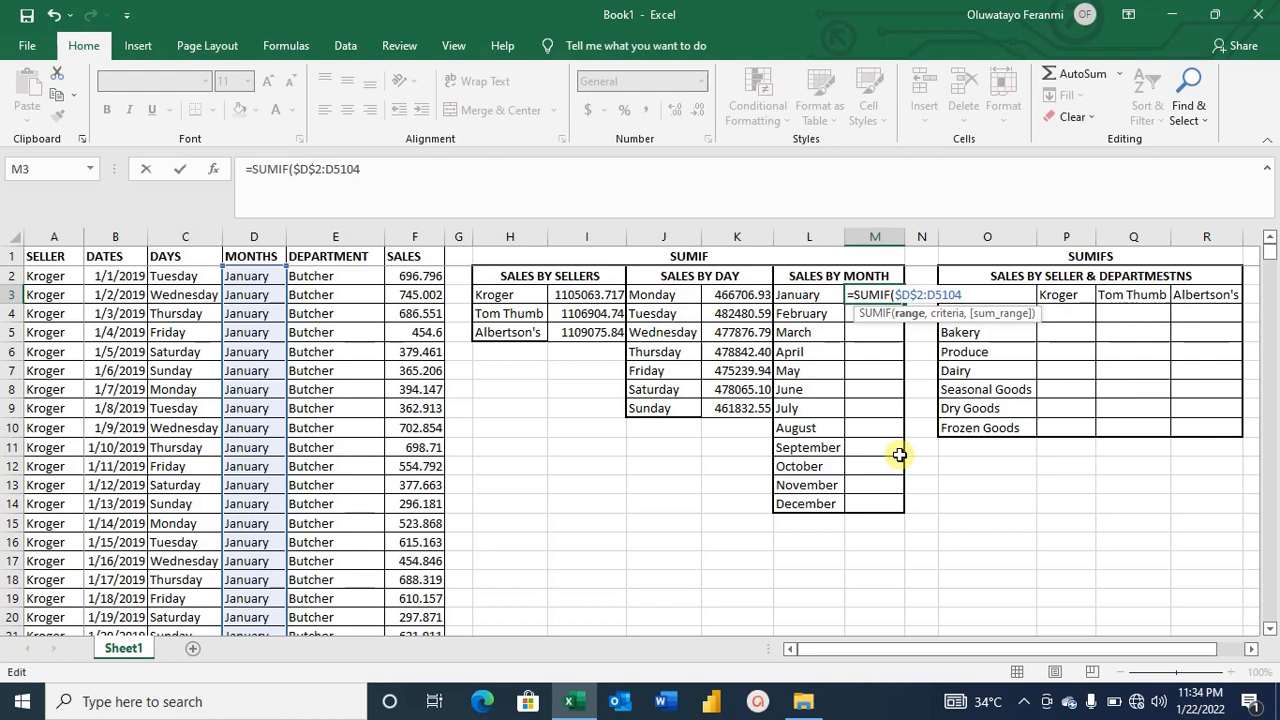
key(F4)
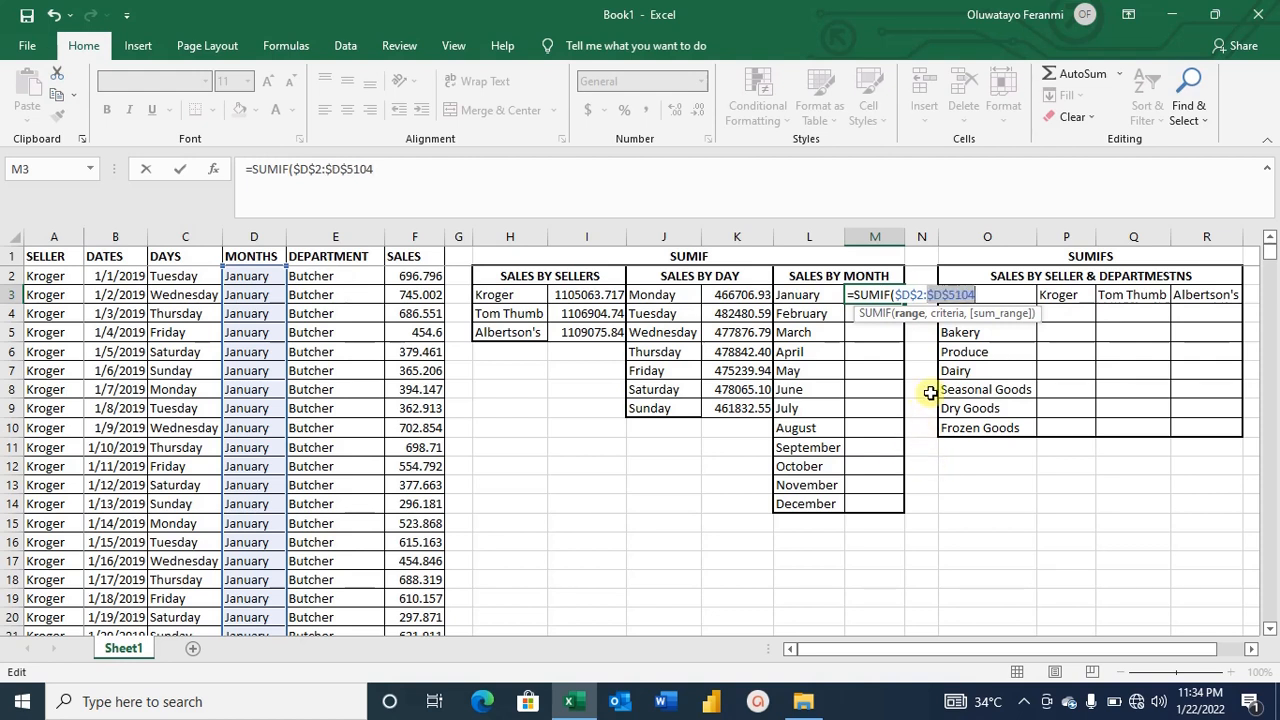
click(979, 294)
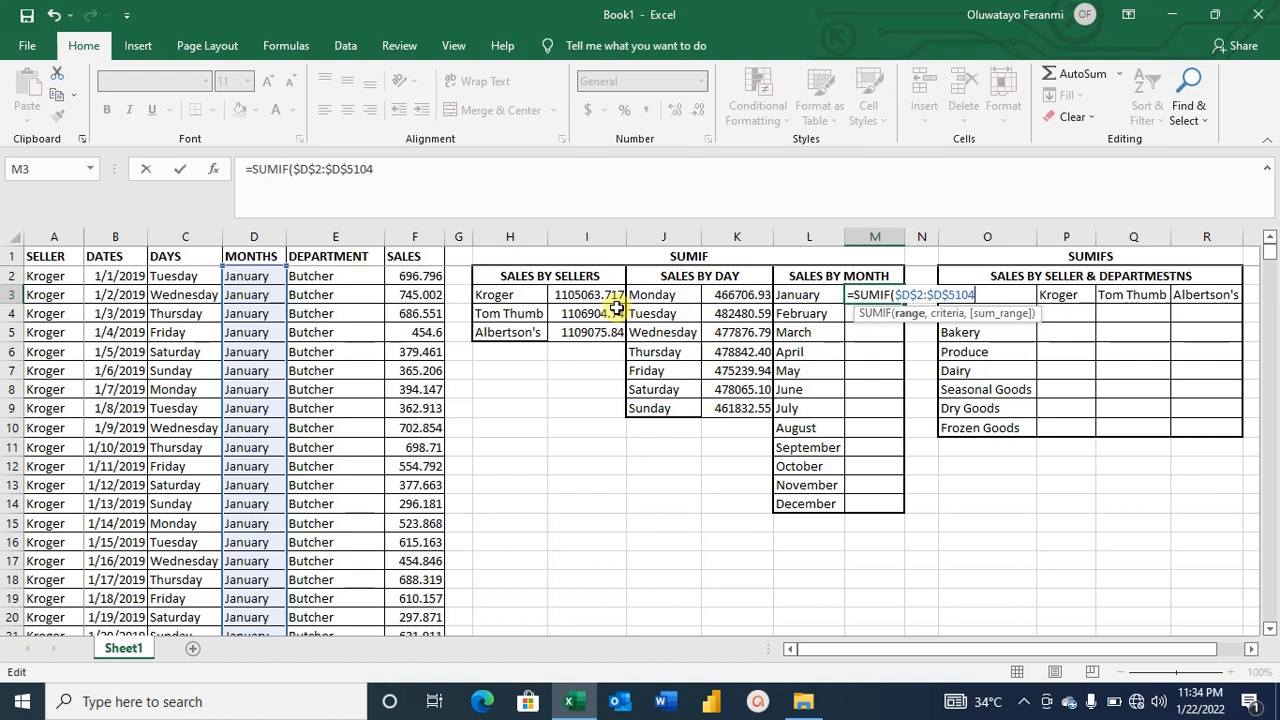
Add "JANUARY" as the criterion text in January's SUMIF formula.
text(,)
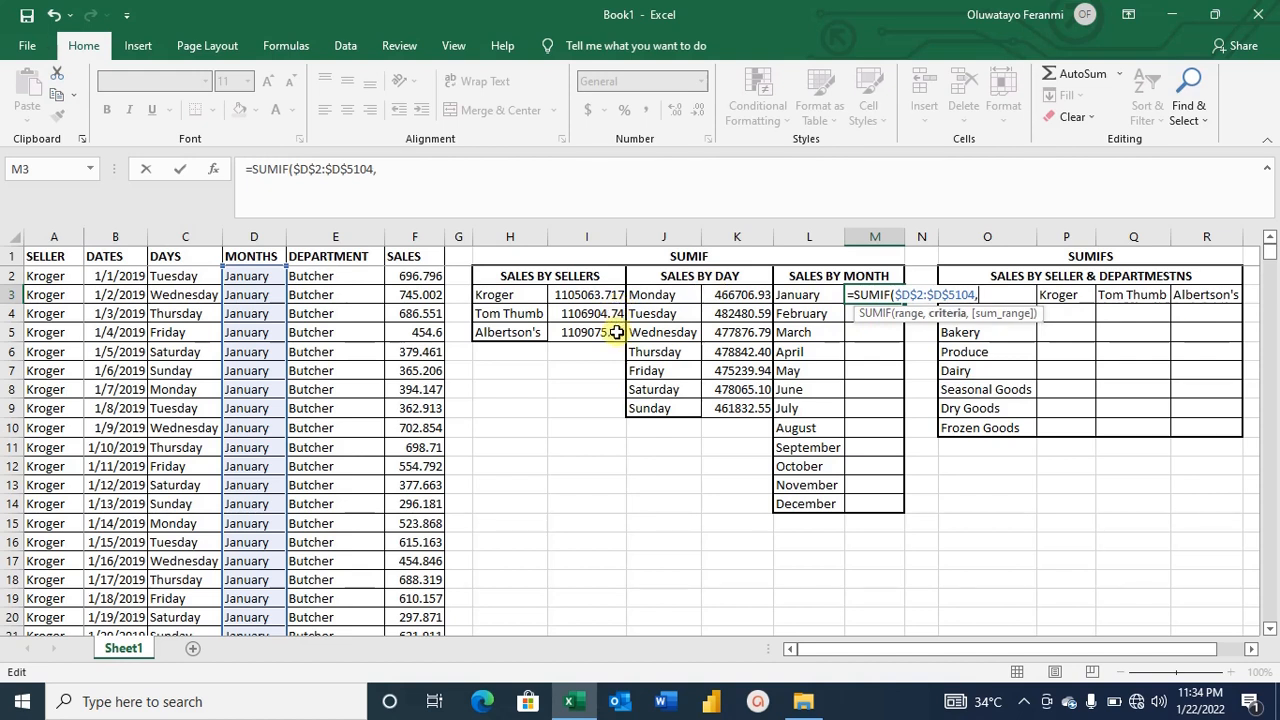
click(791, 297)
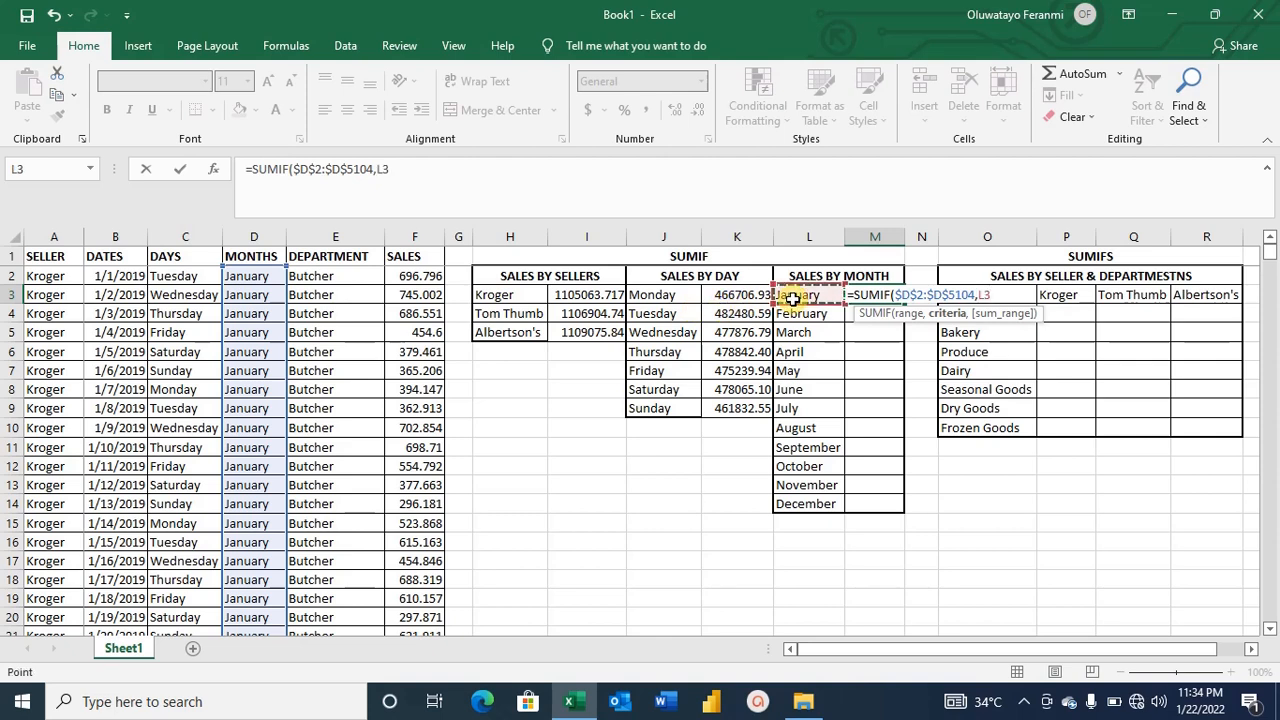
key(BackSpace)
key(BackSpace)
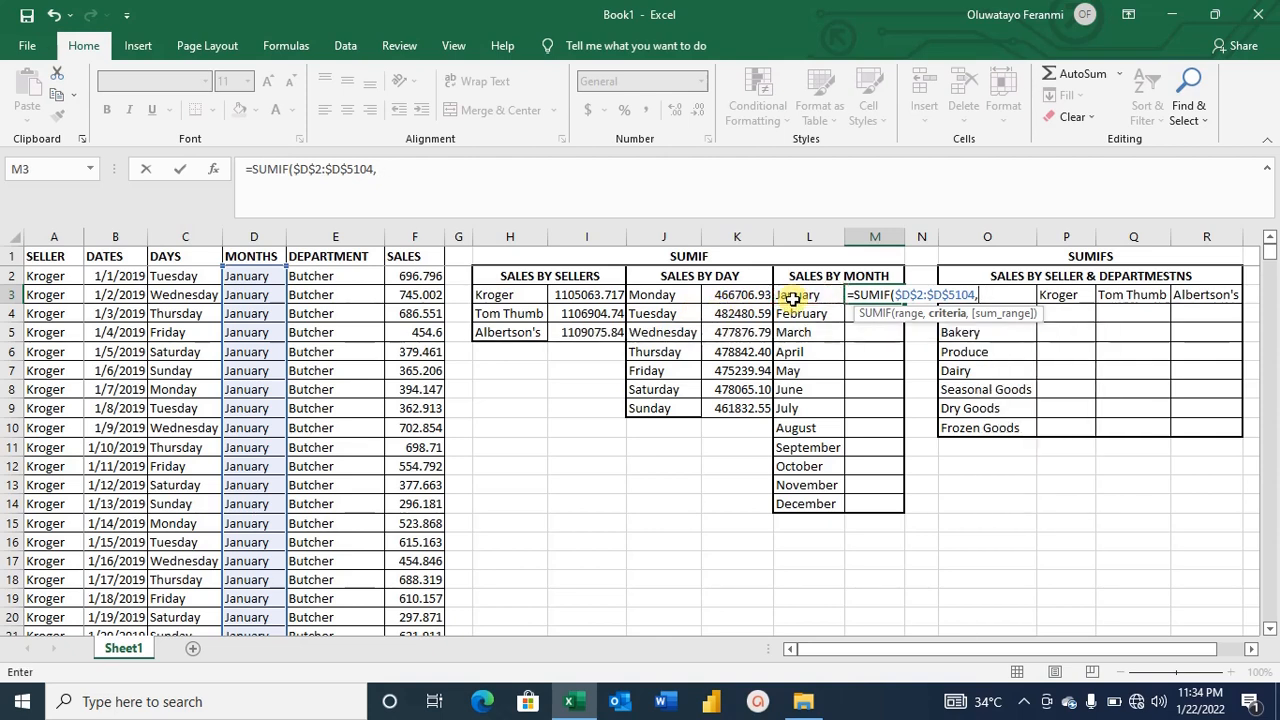
text("JANUARY)
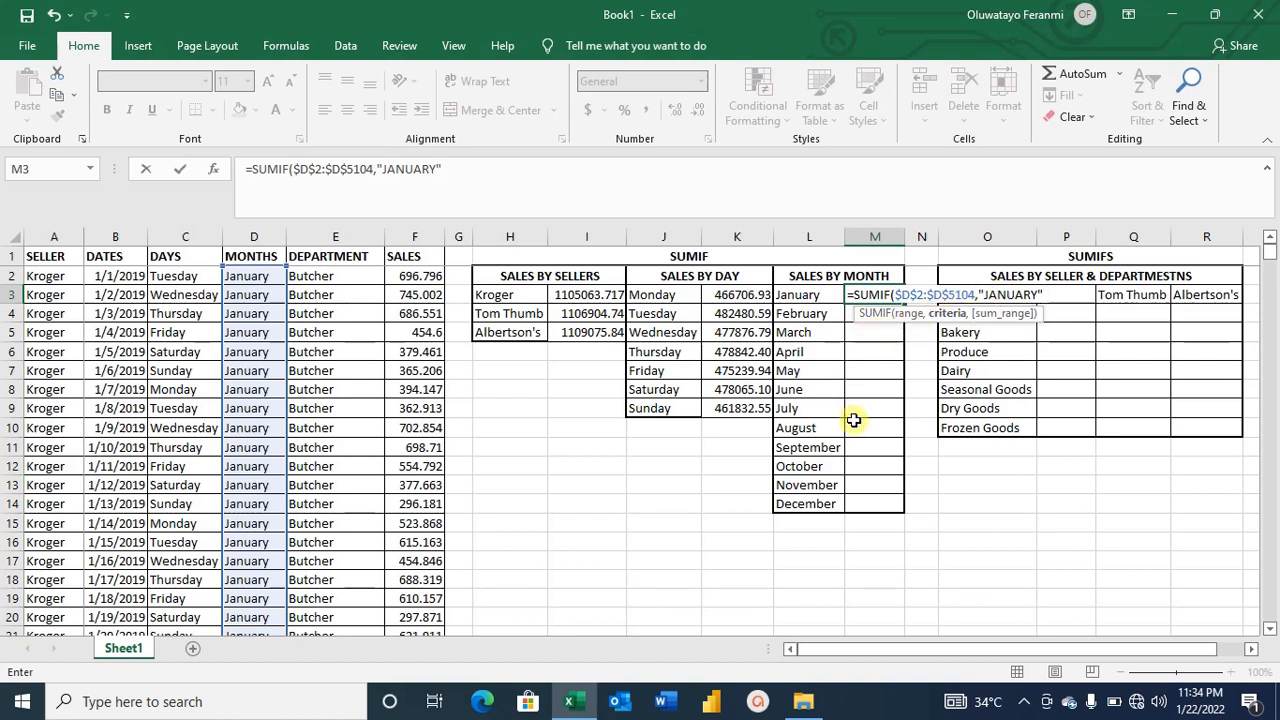
Replace the "JANUARY" criterion with a reference to the January label cell L3.
key(BackSpace)
key(BackSpace)
key(BackSpace)
key(BackSpace)
key(BackSpace)
key(BackSpace)
key(BackSpace)
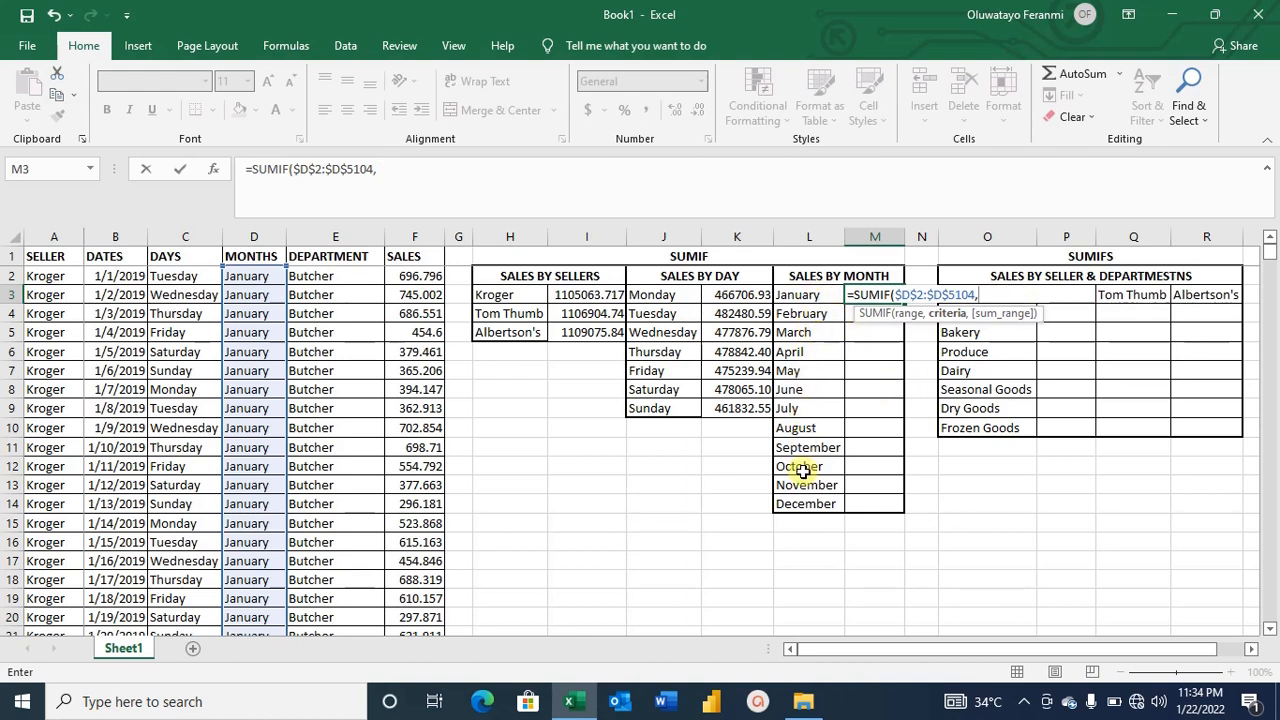
click(822, 299)
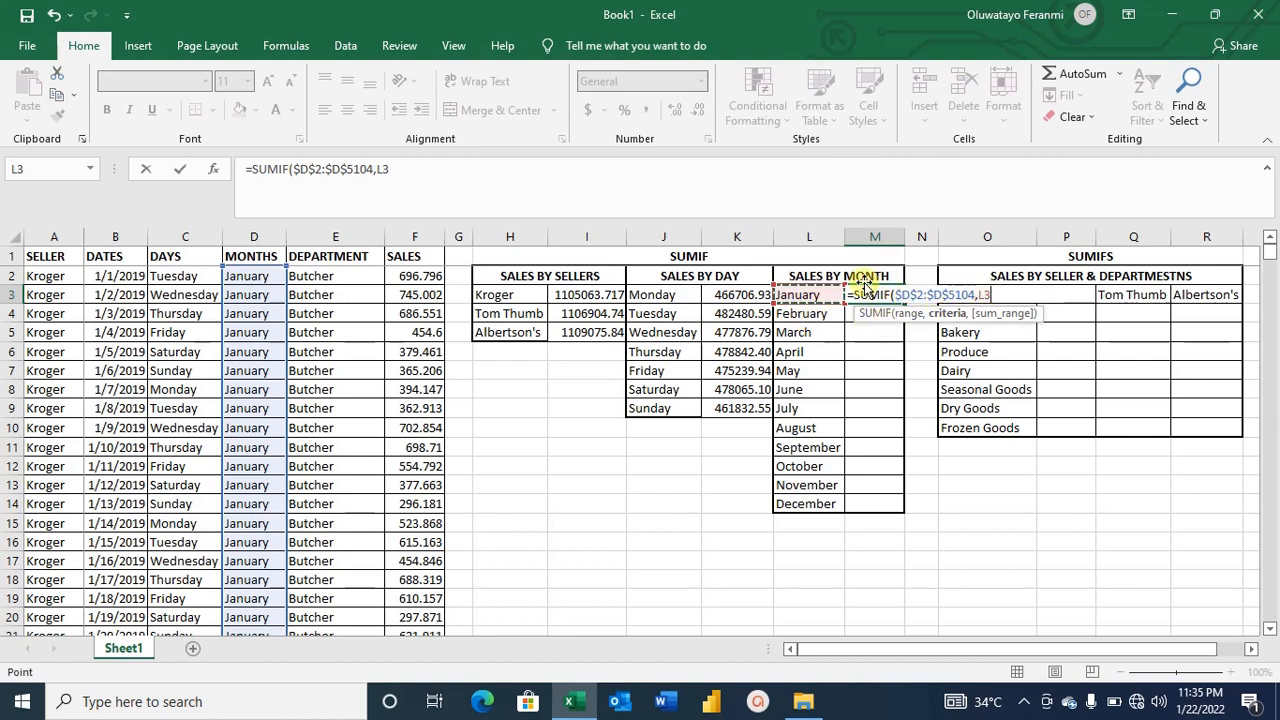
text(,)
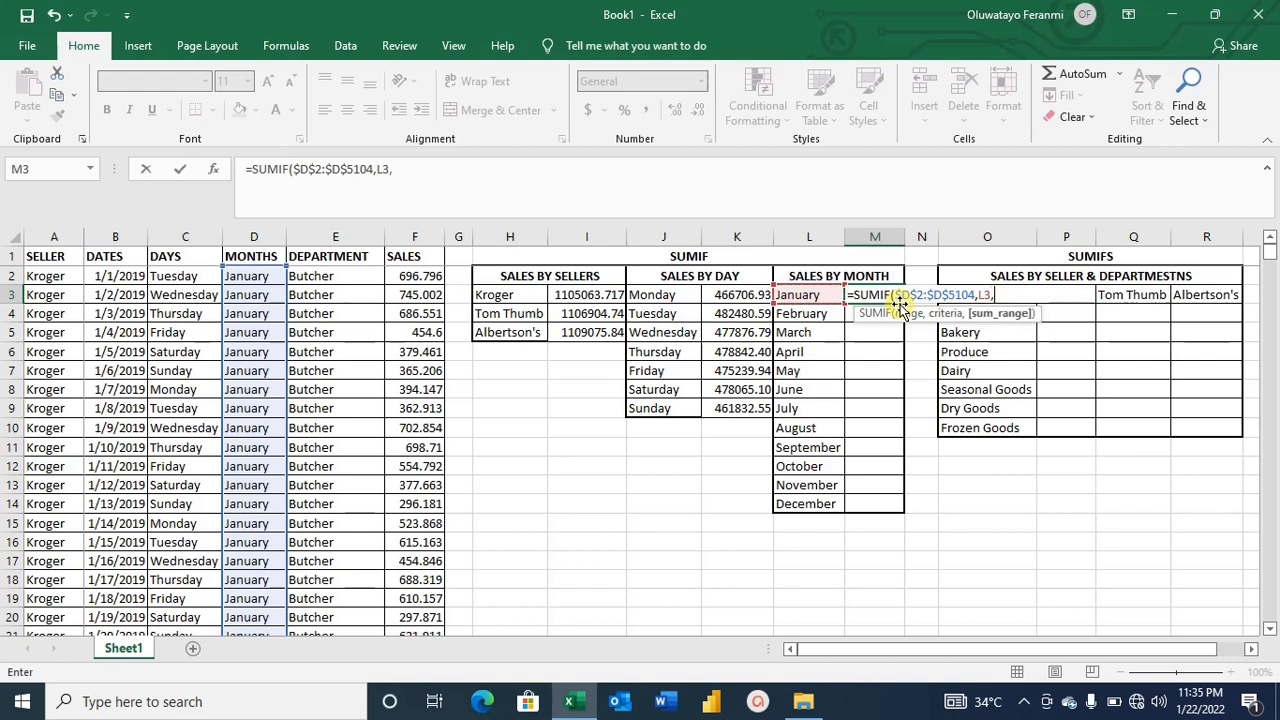
Add the sales range F2:F5104 as the sum range of January's SUMIF formula.
click(428, 278)
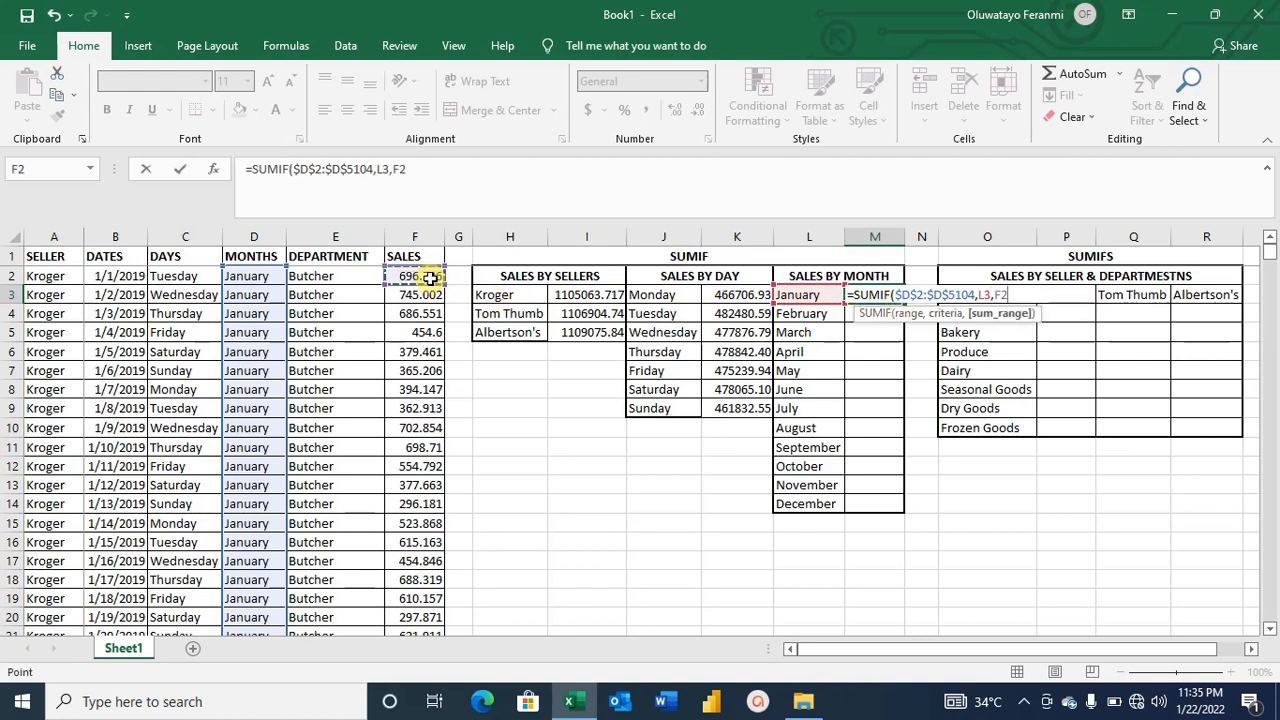
key(F8)
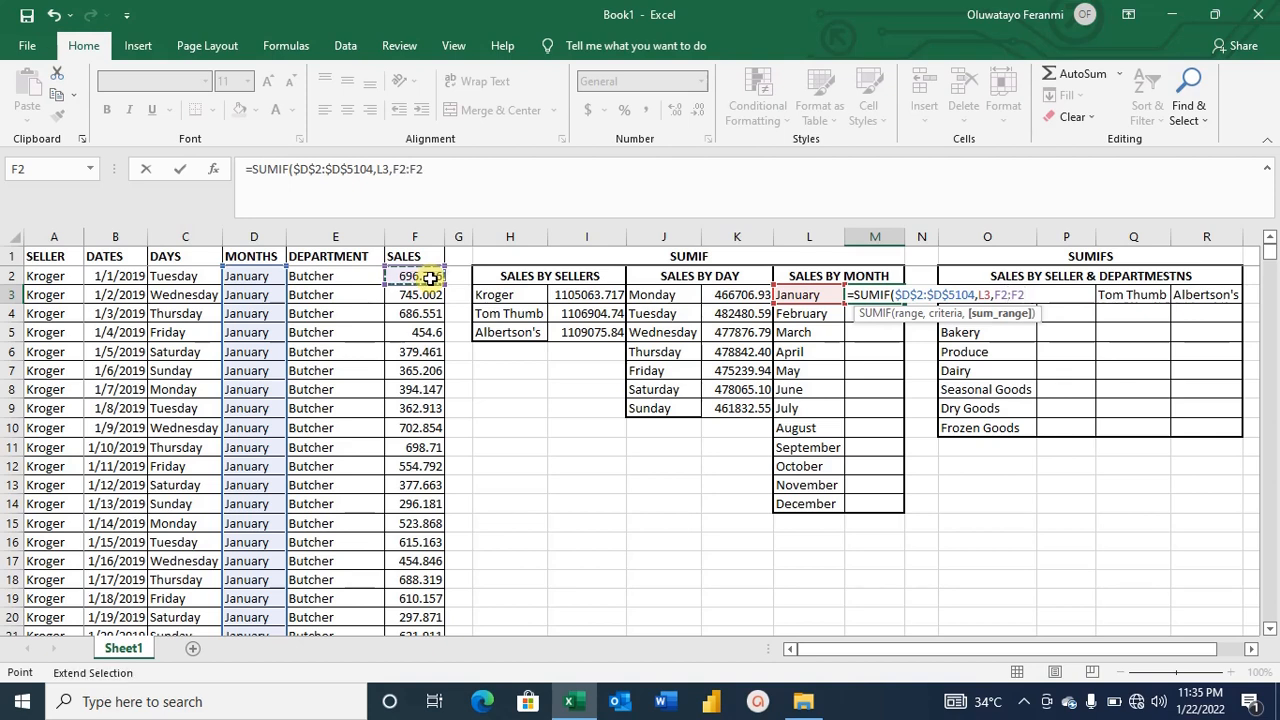
key(BackSpace)
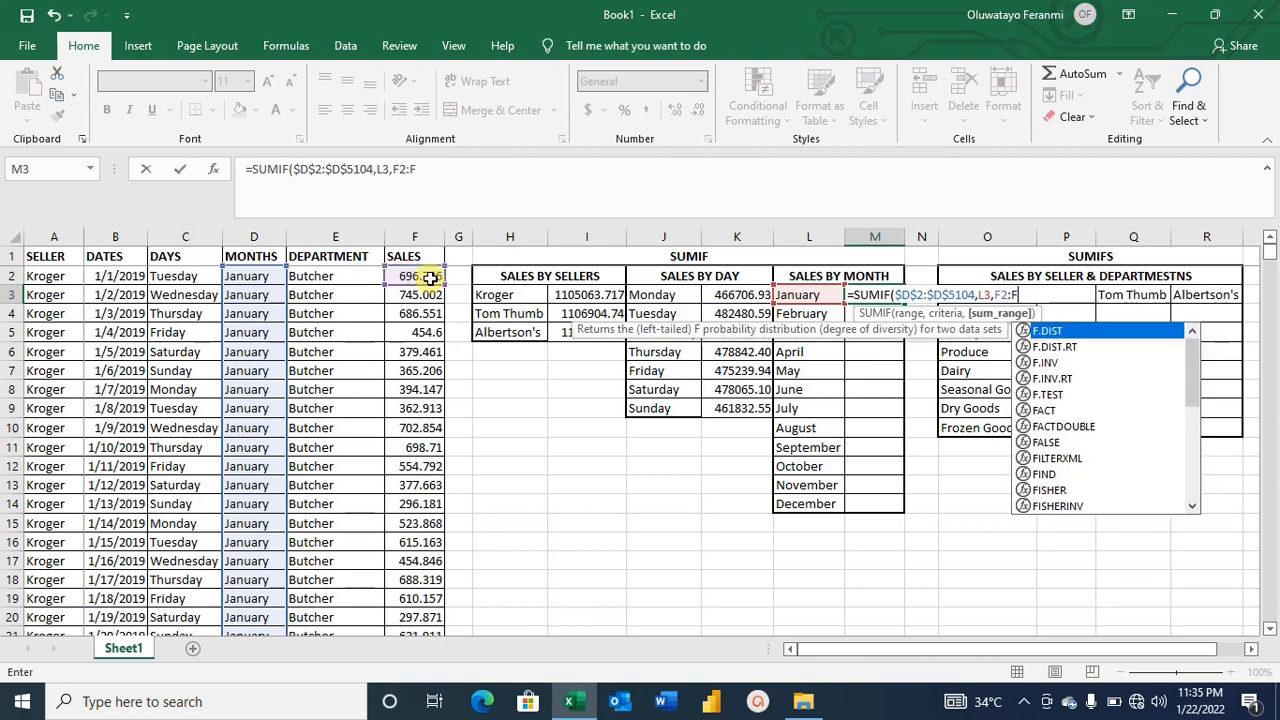
text(5104)
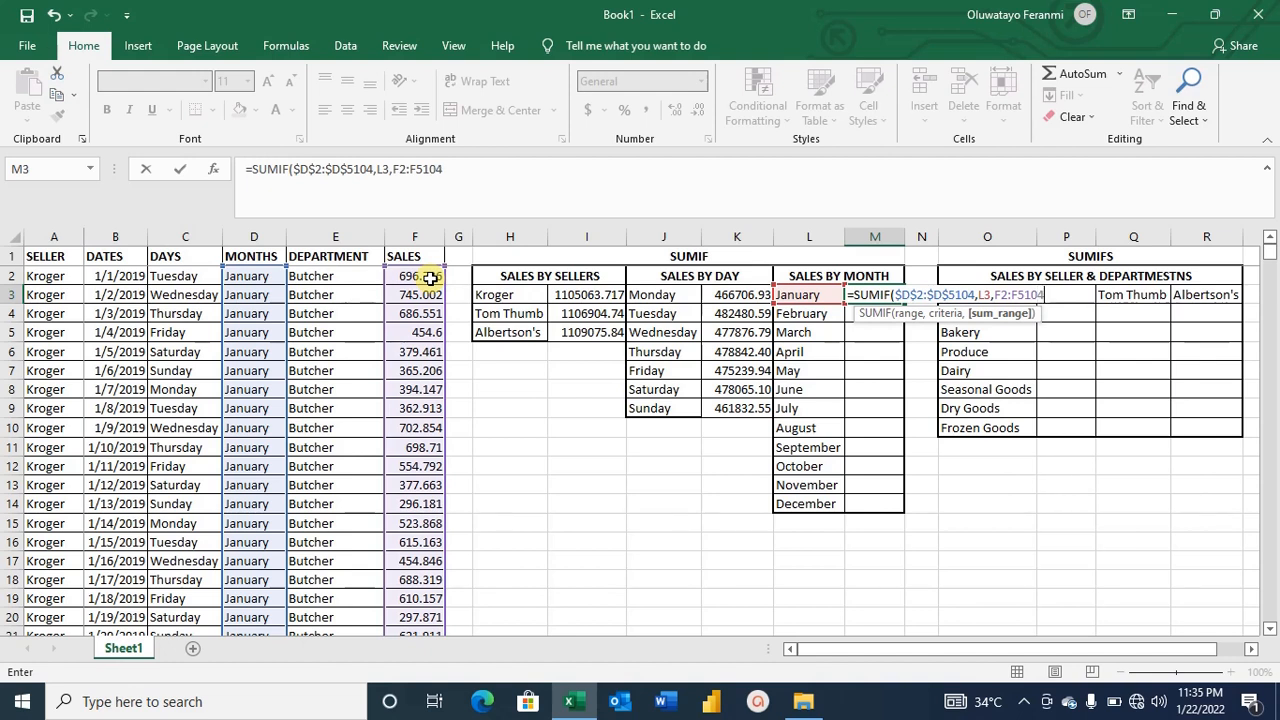
Make the sum range absolute as $F$2:$F$5104, close the formula and enter it.
click(995, 294)
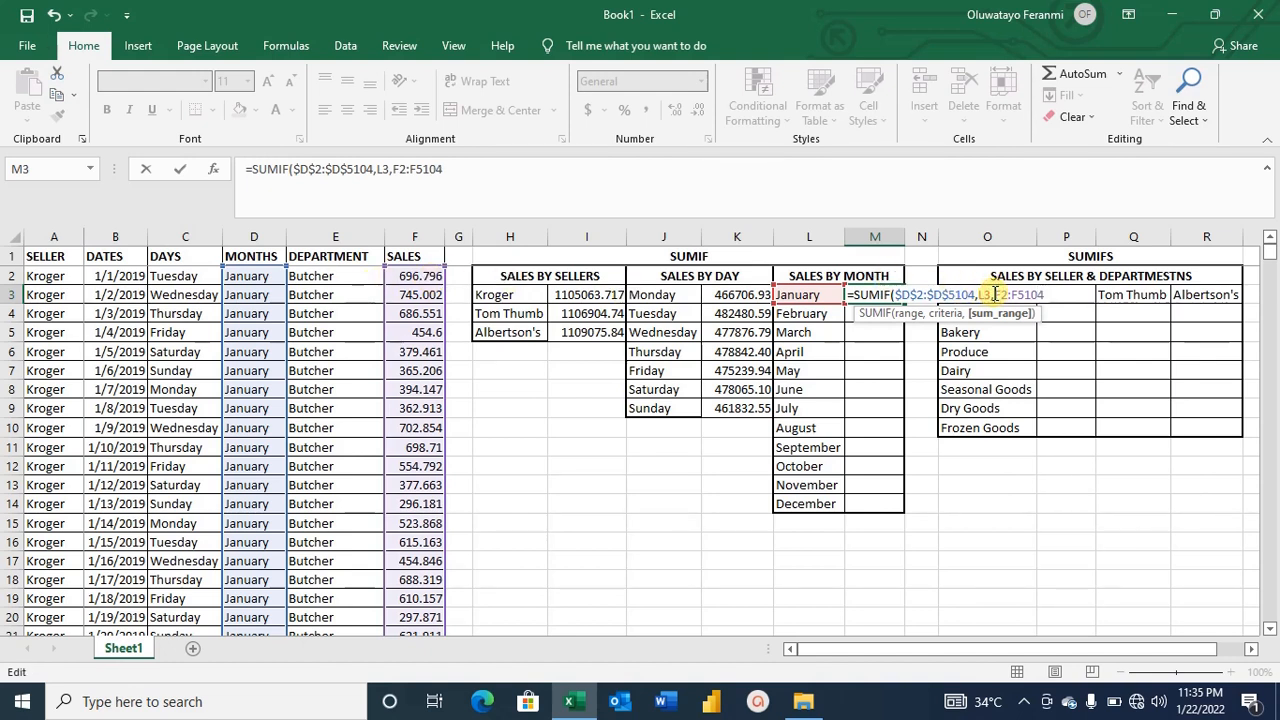
key(F4)
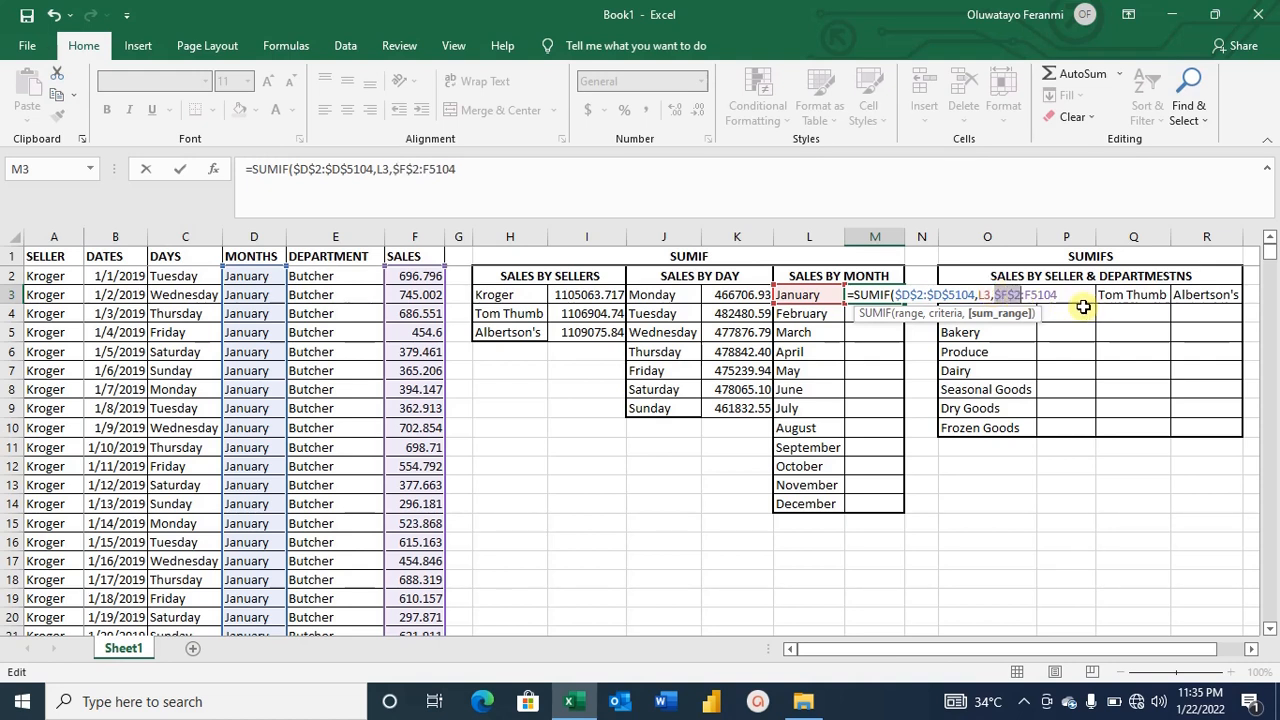
click(1026, 294)
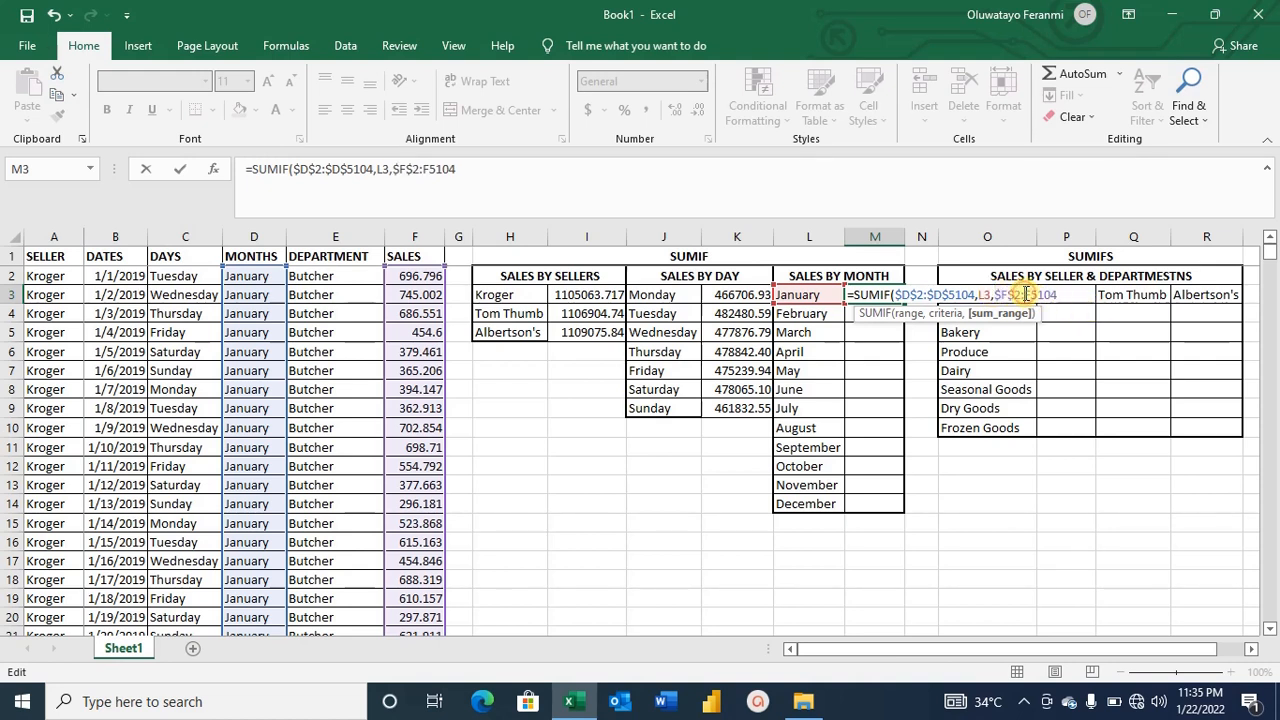
key(F4)
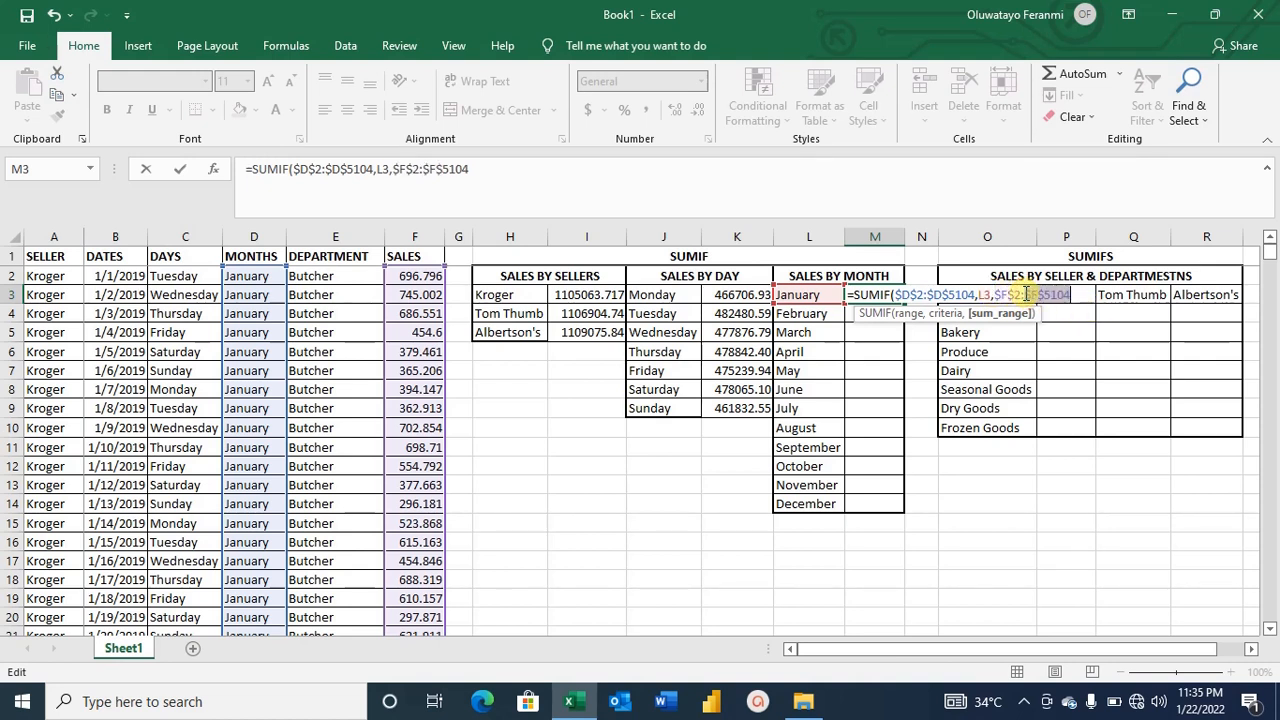
click(1084, 294)
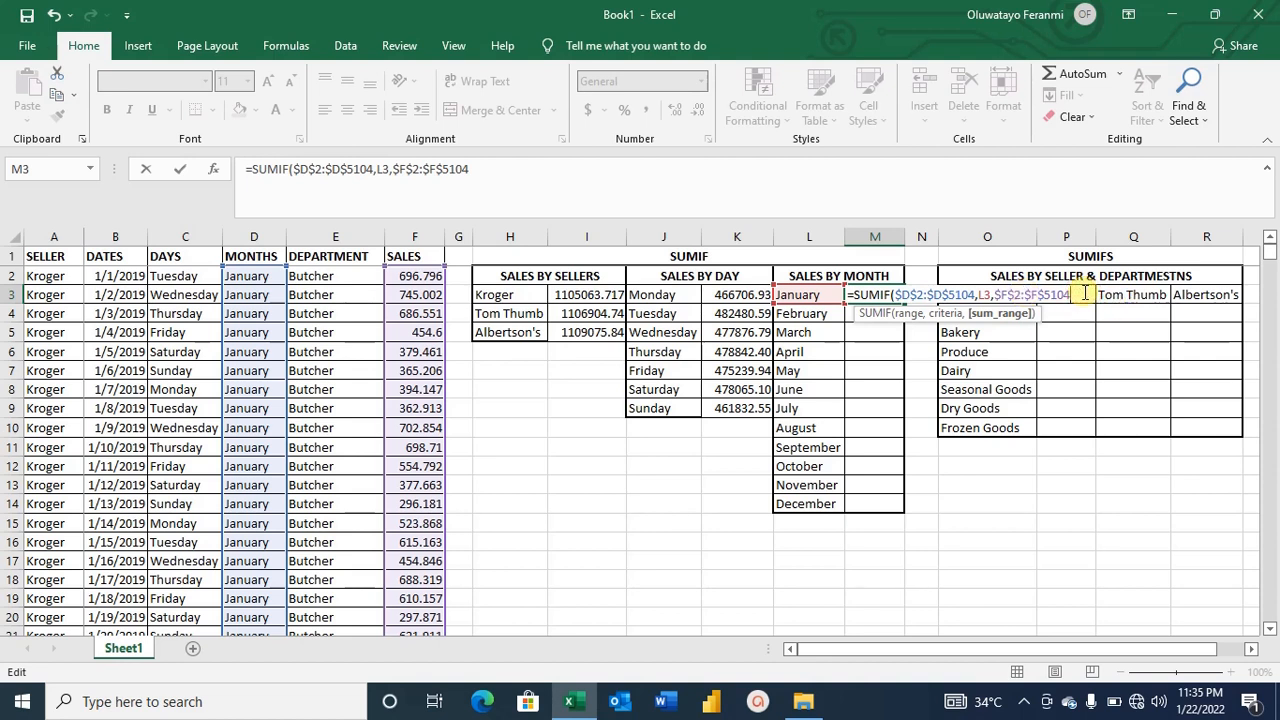
text())
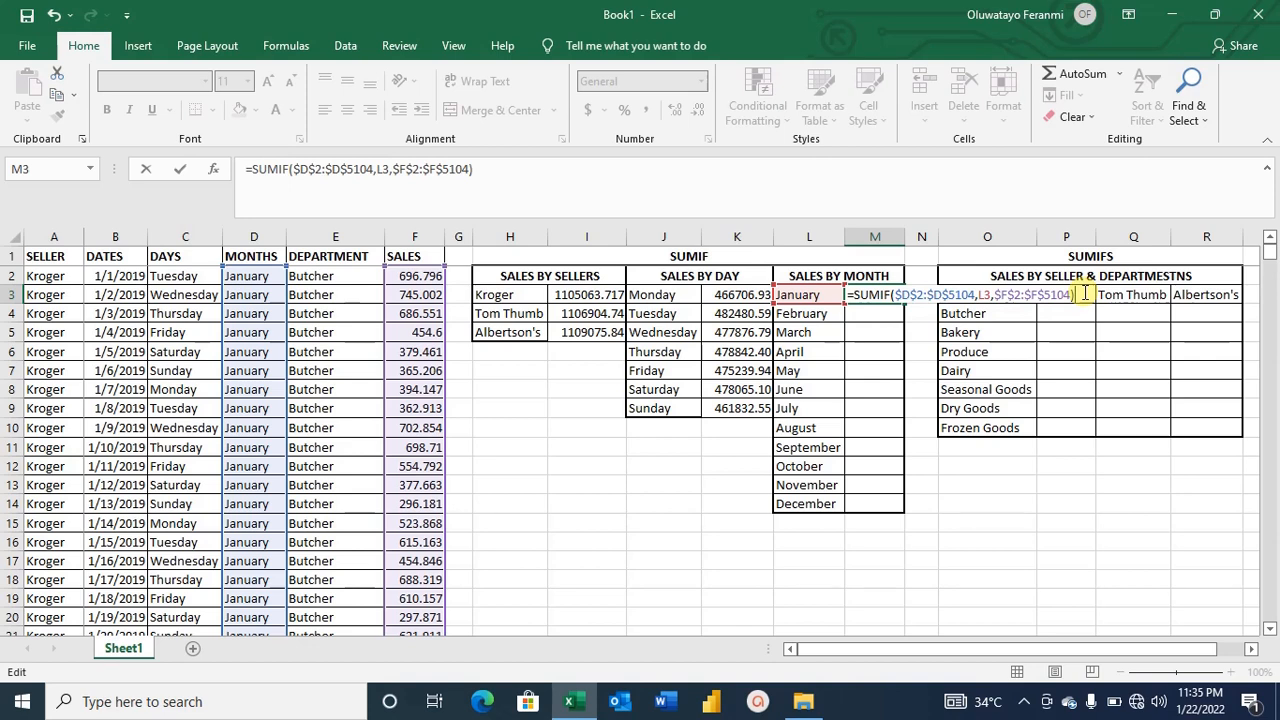
key(Return)
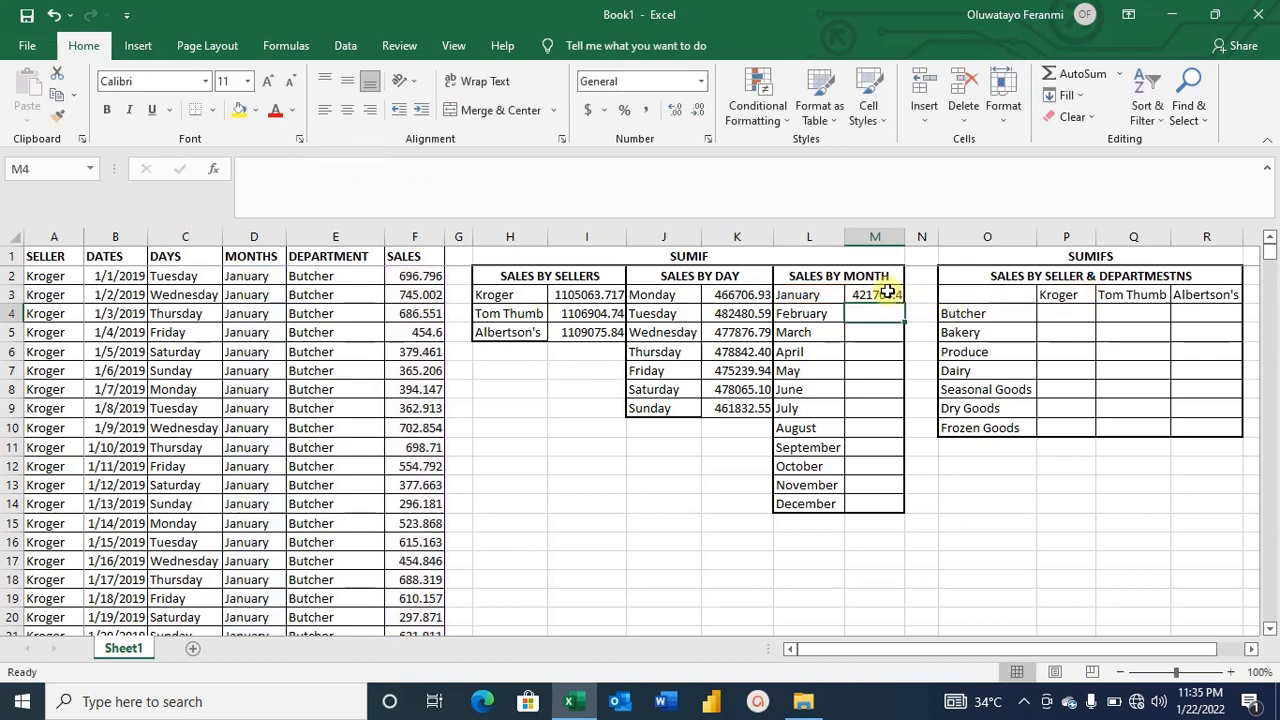
Widen the month totals column to fit and copy January's formula down through December.
double_click(904, 237)
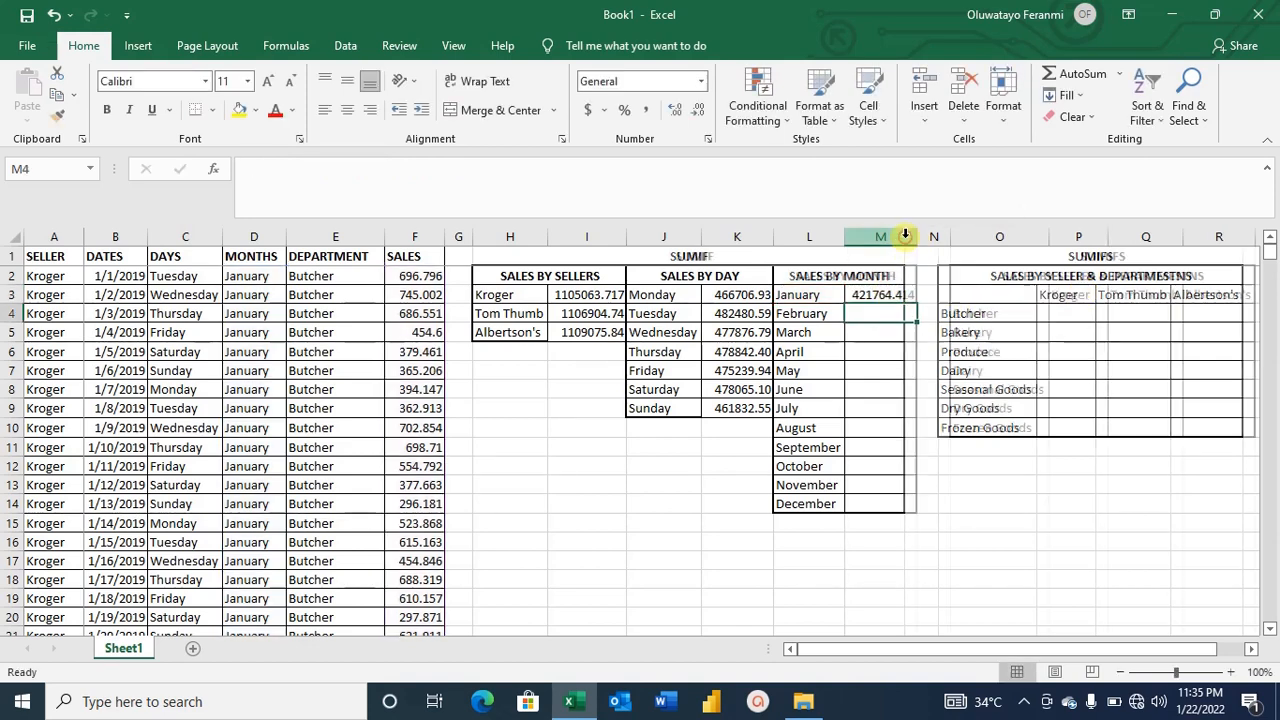
click(901, 296)
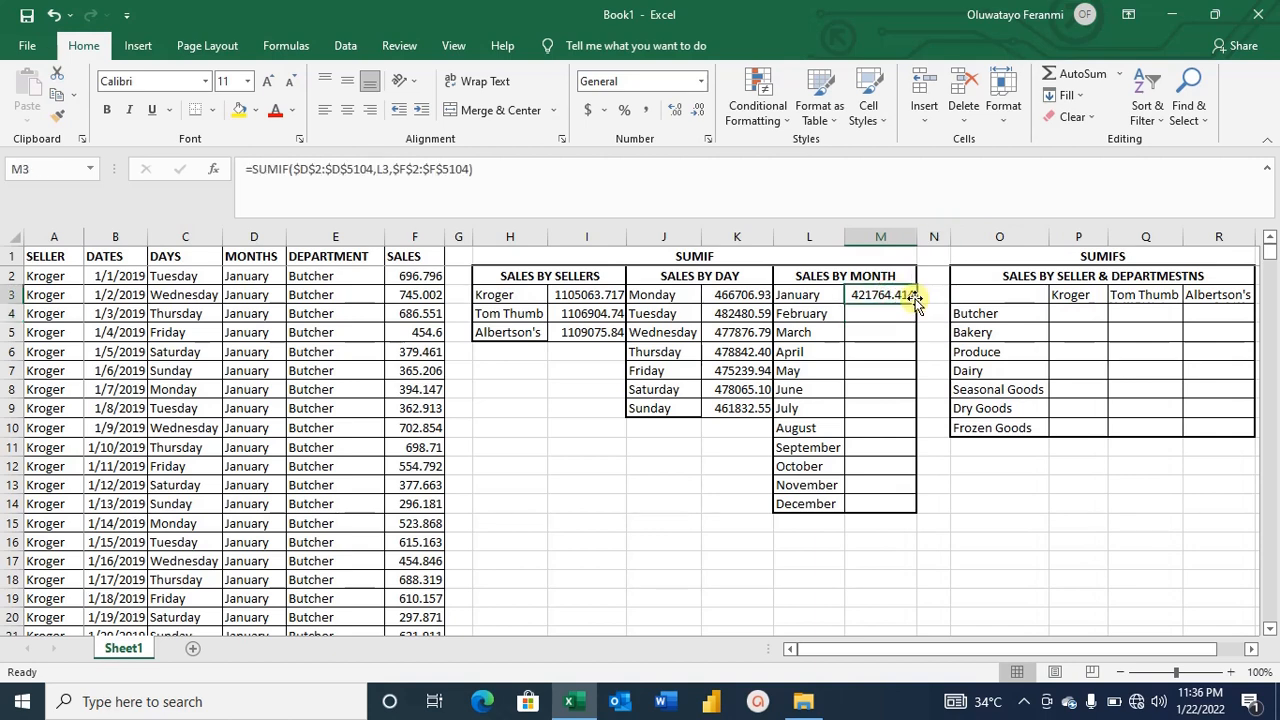
double_click(915, 304)
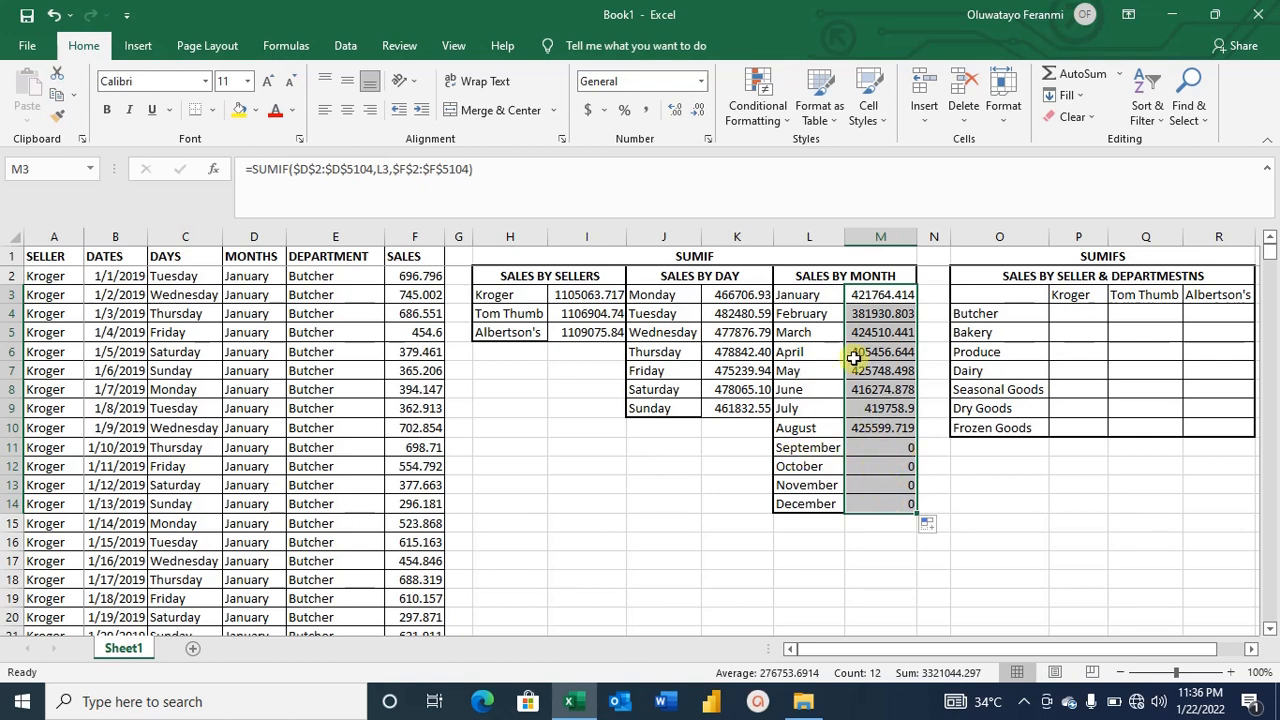
Format the monthly sales totals to two decimal places.
click(694, 112)
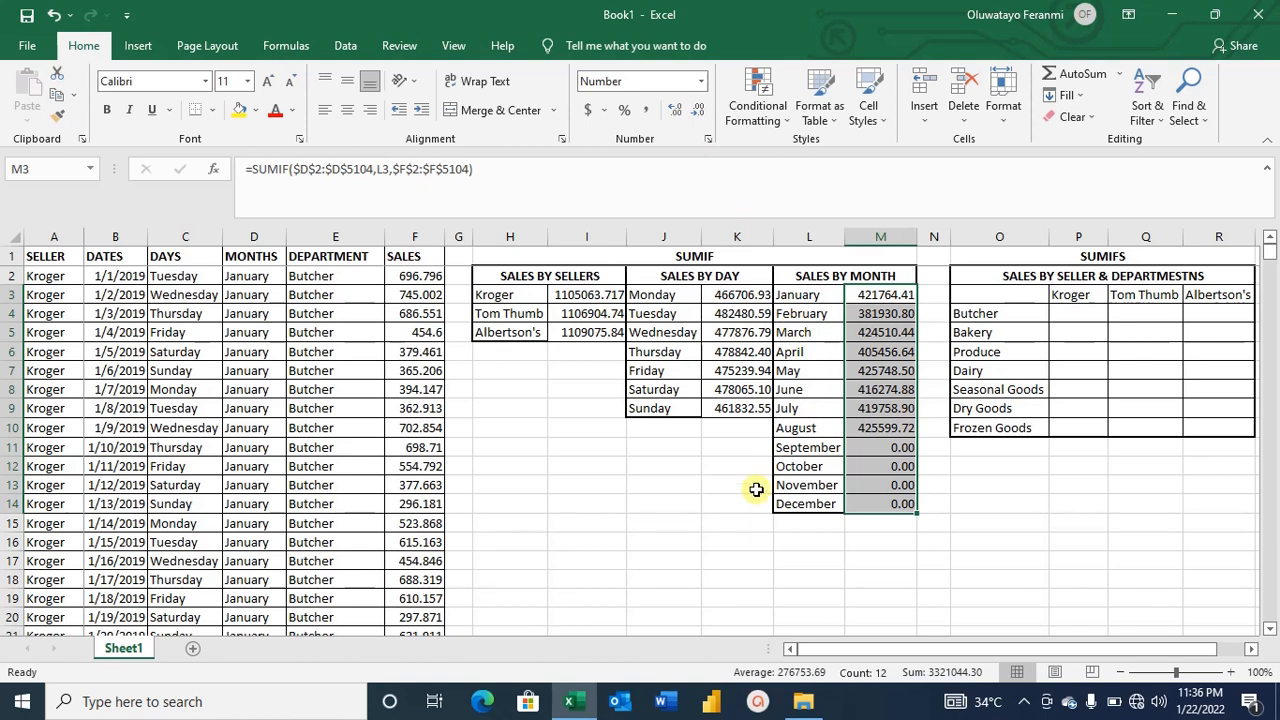
click(696, 489)
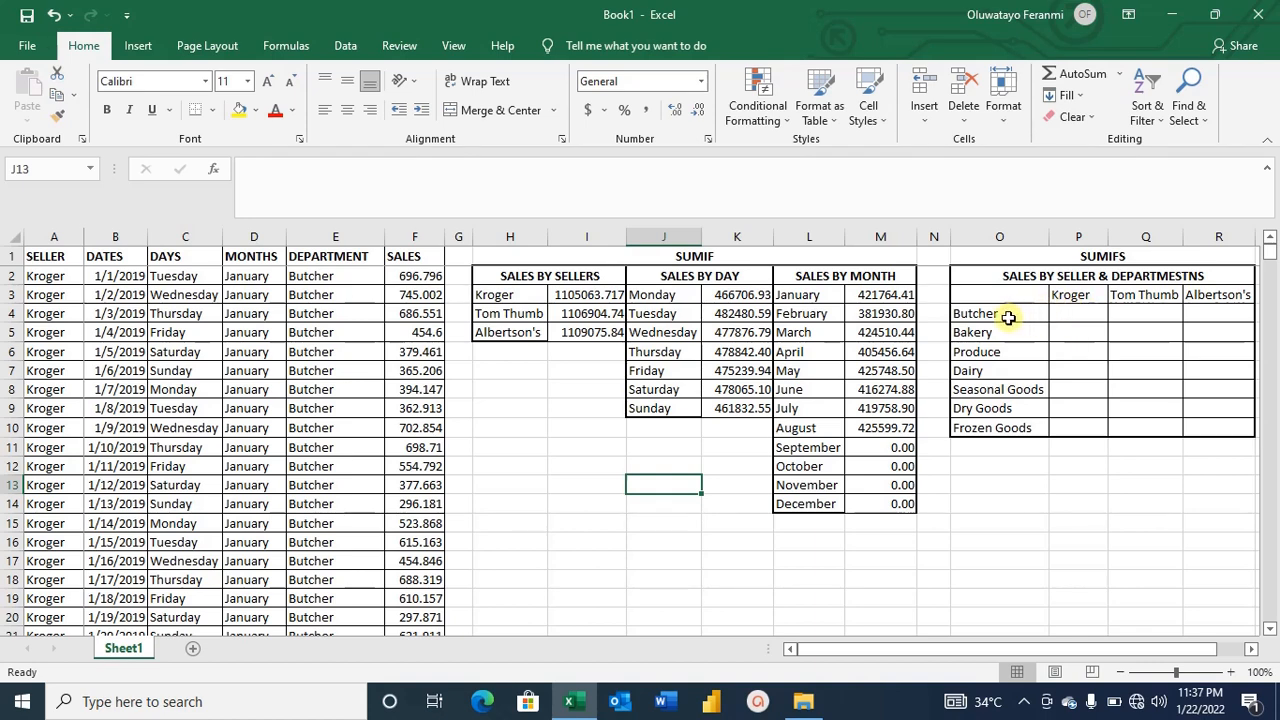
click(1079, 296)
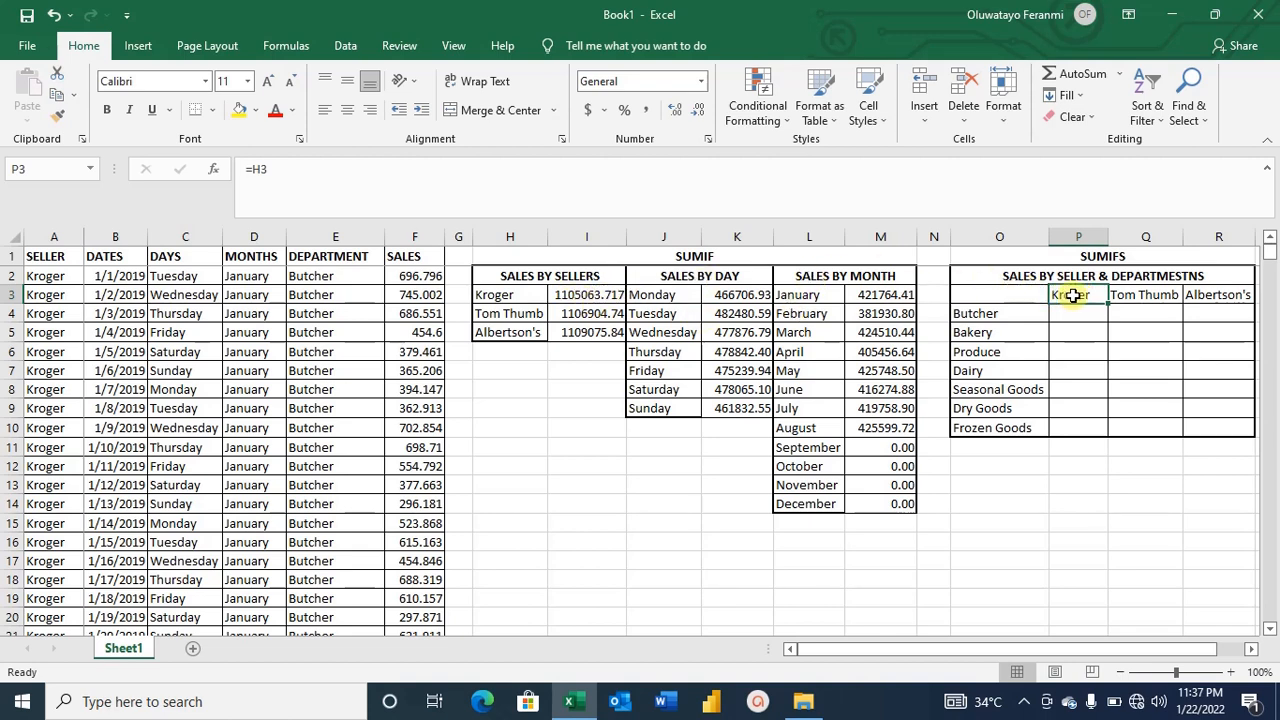
click(1011, 312)
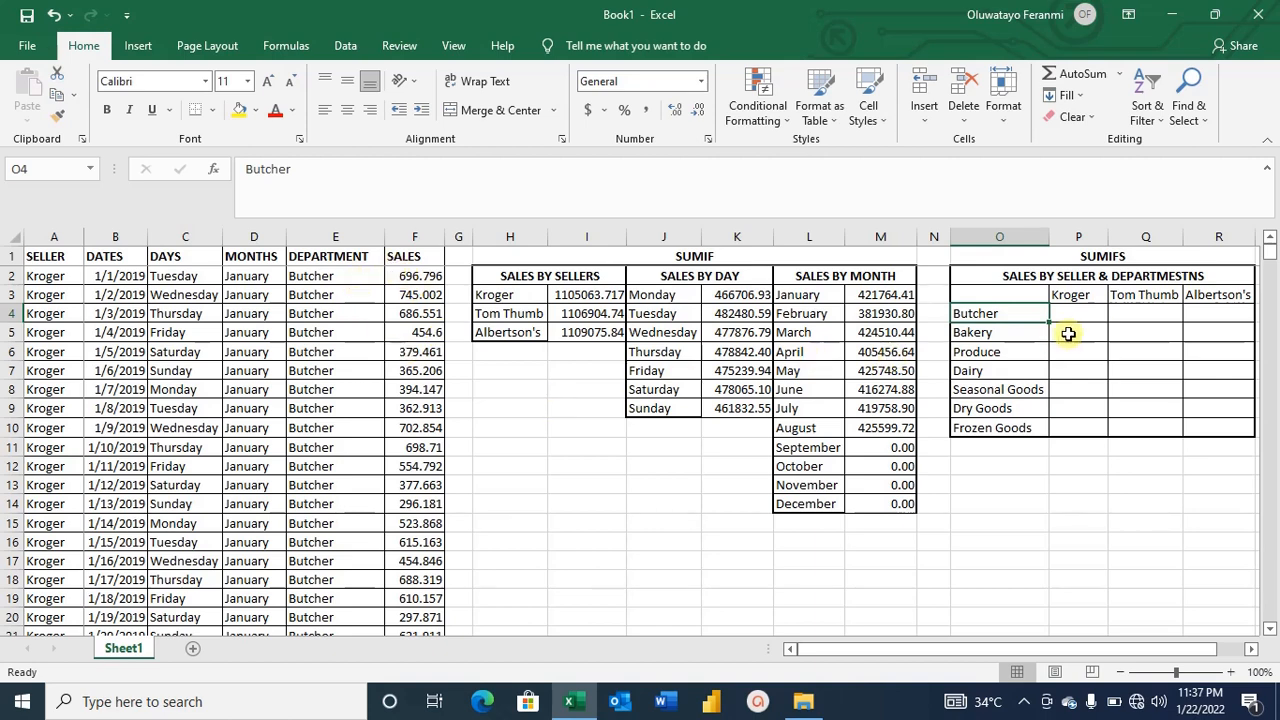
drag(1268, 262, 1276, 215)
click(1249, 279)
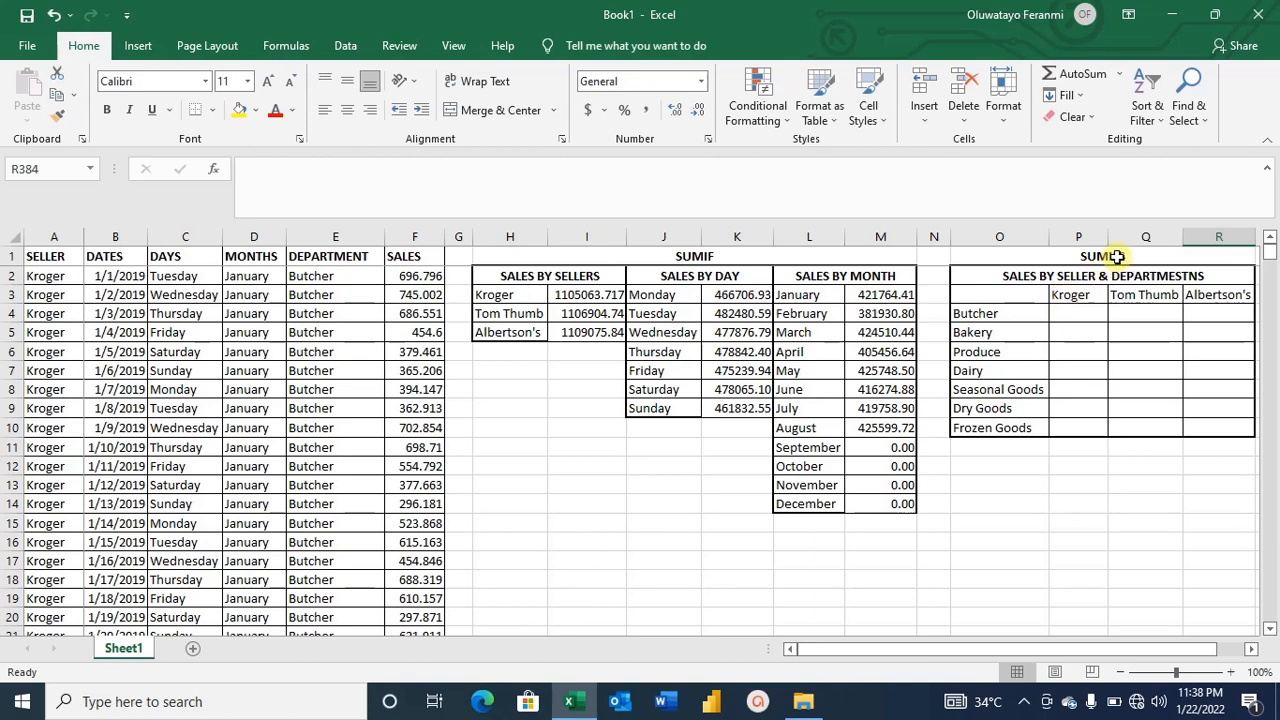
Start a SUMIFS formula in the Kroger–Butcher cell with F2:F5104 as the sum range.
click(1068, 316)
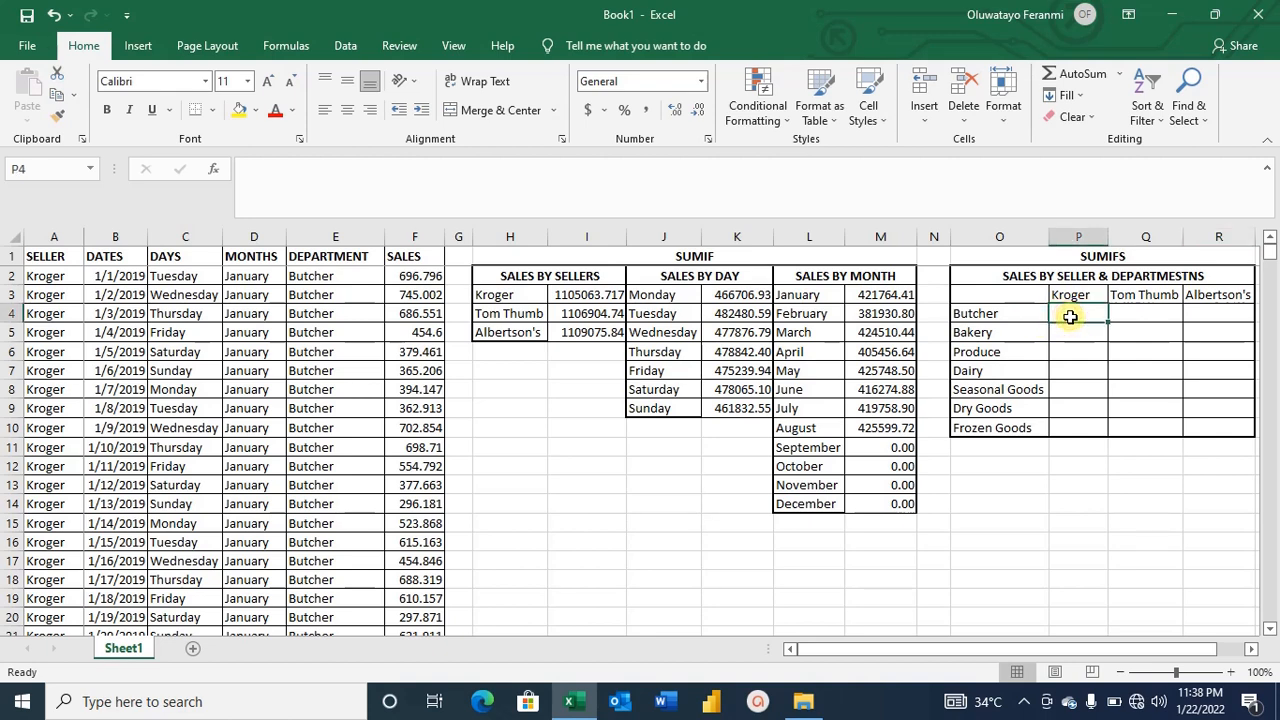
text(=SU)
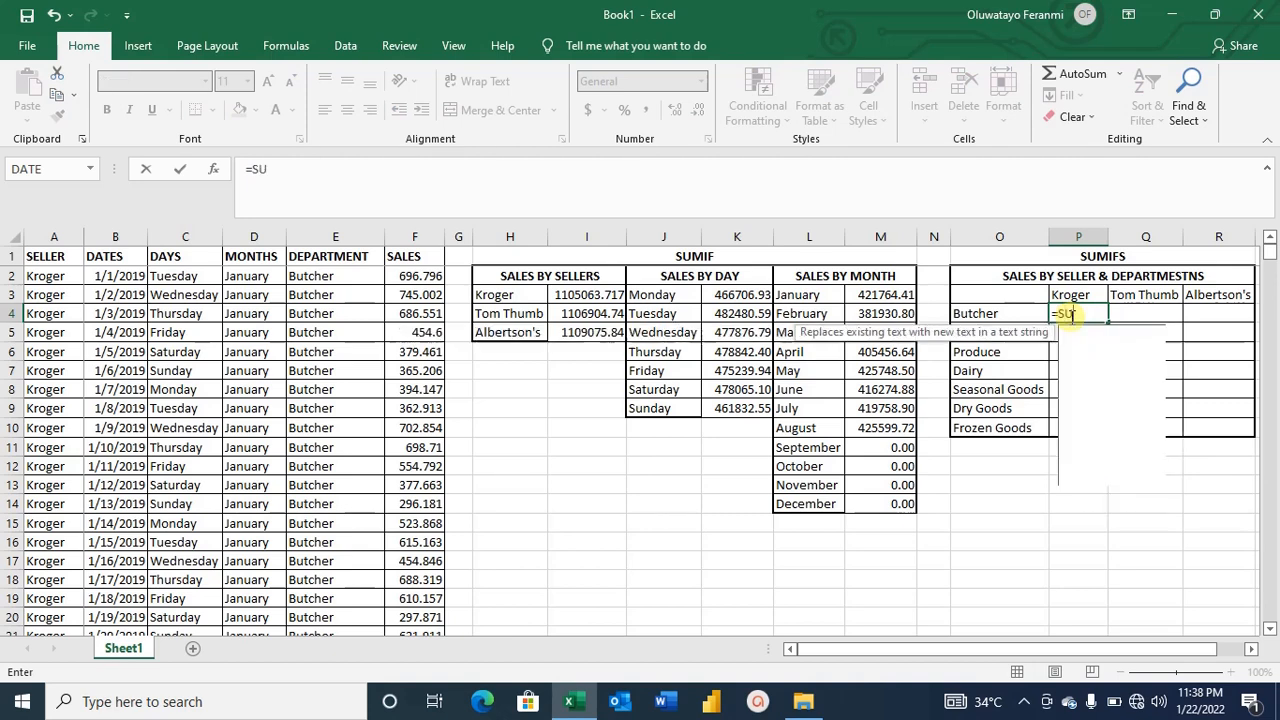
text(MIFS)
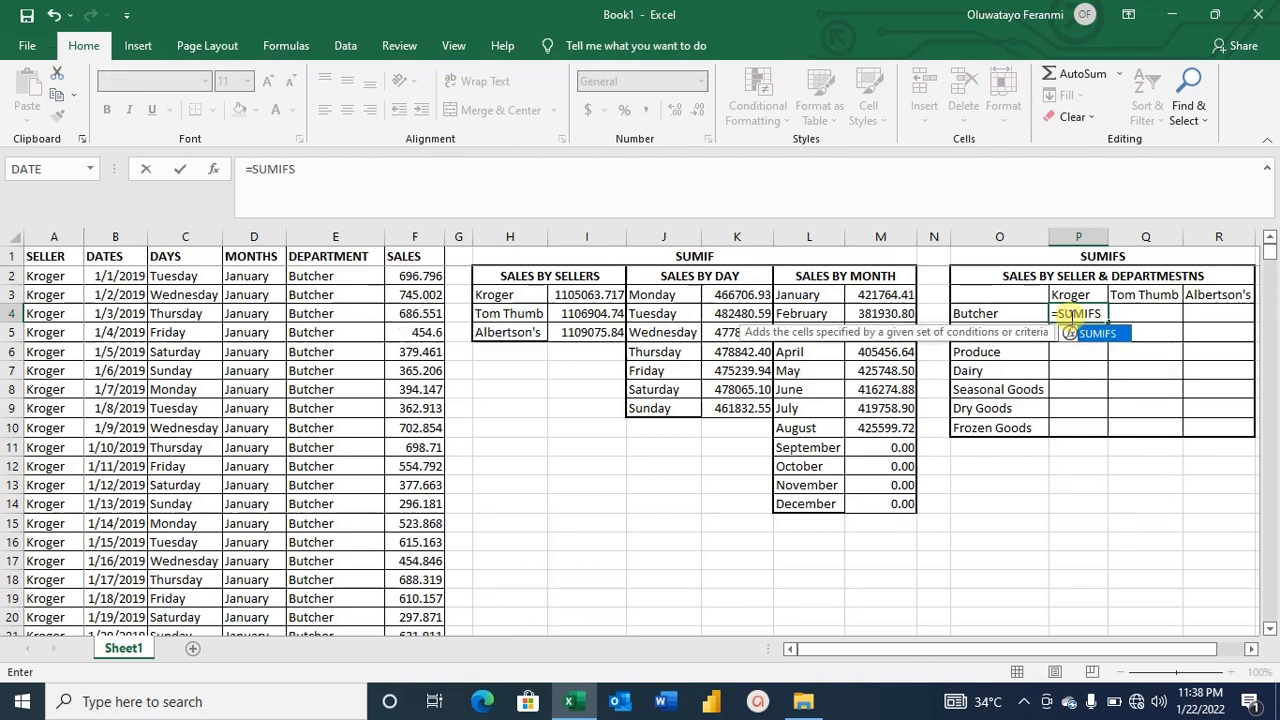
text(()
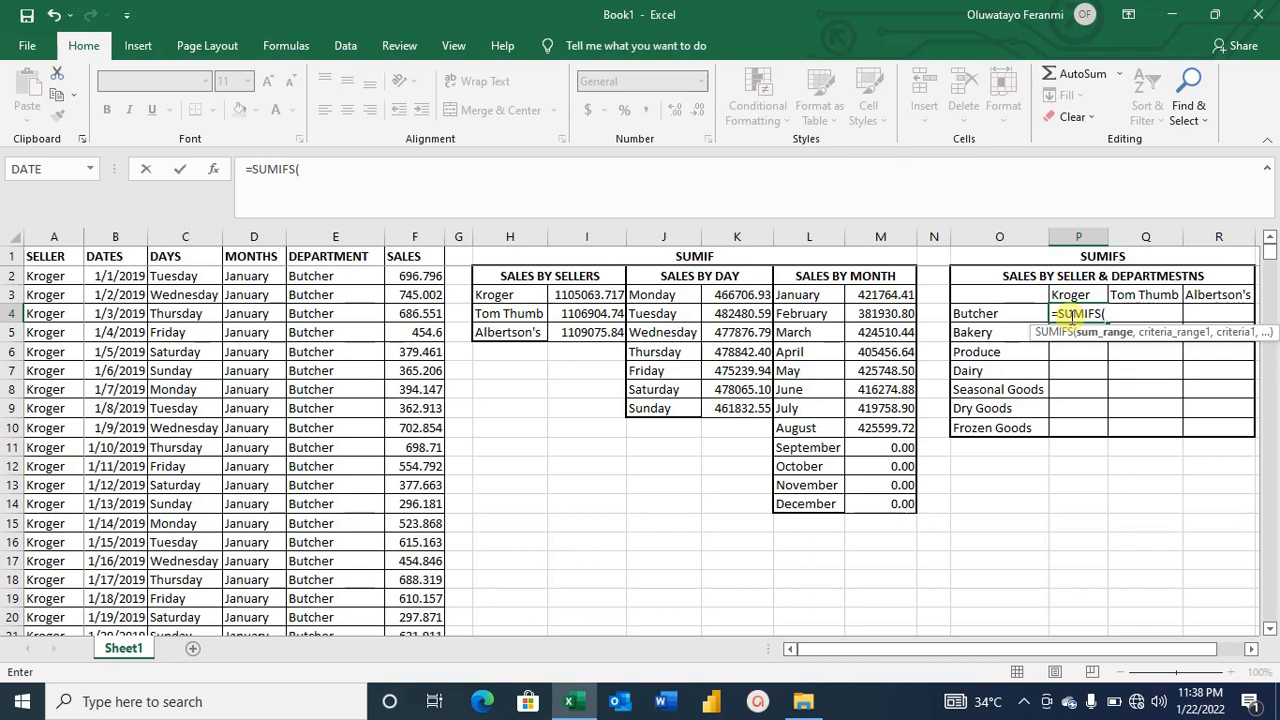
click(422, 276)
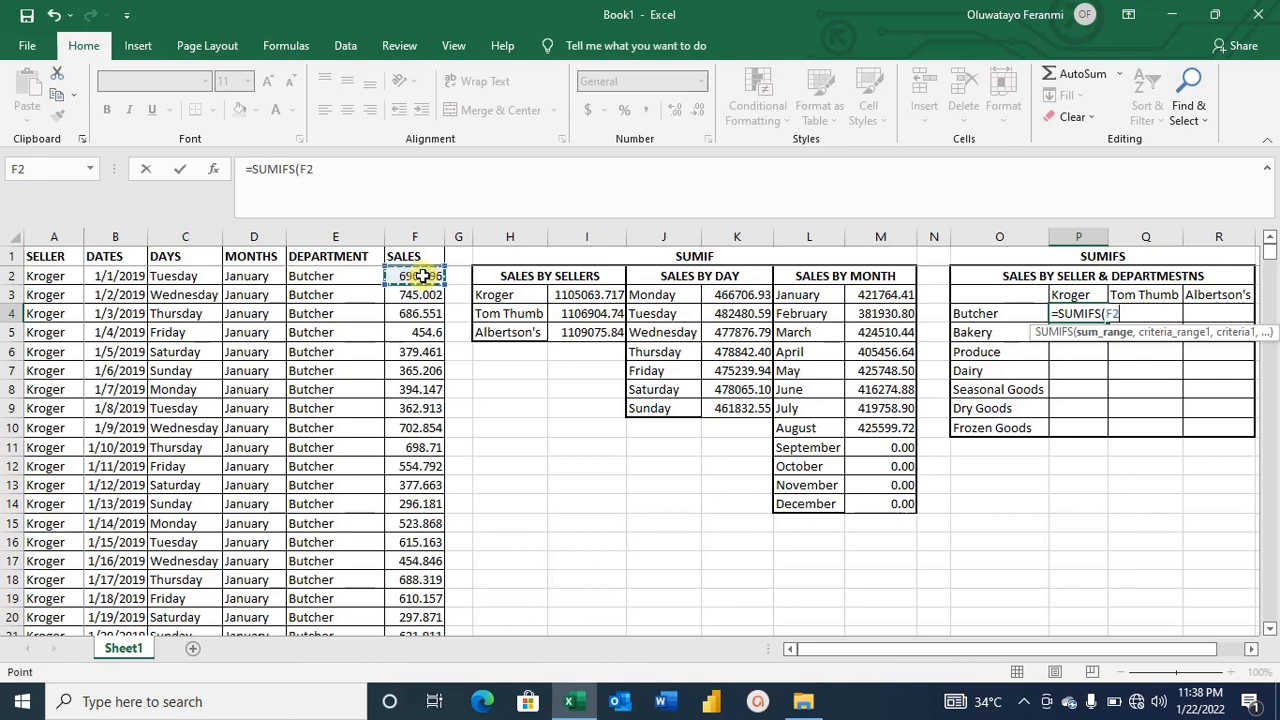
key(F8)
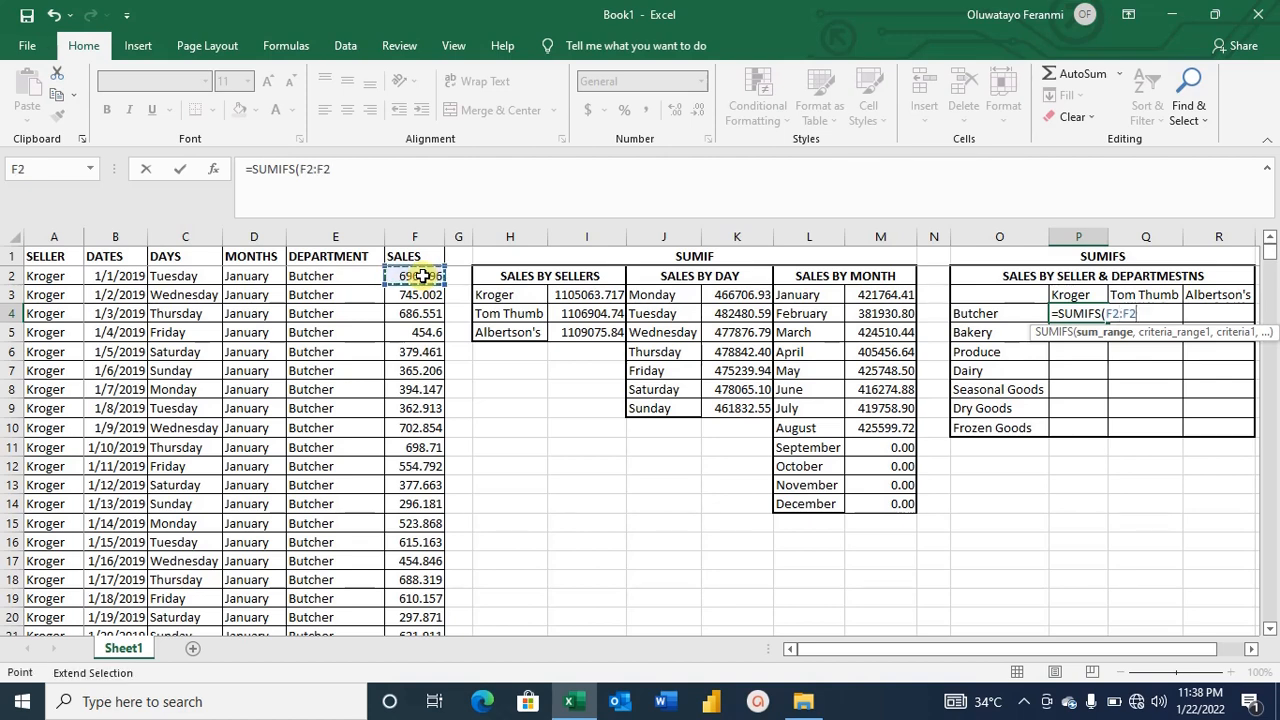
key(BackSpace)
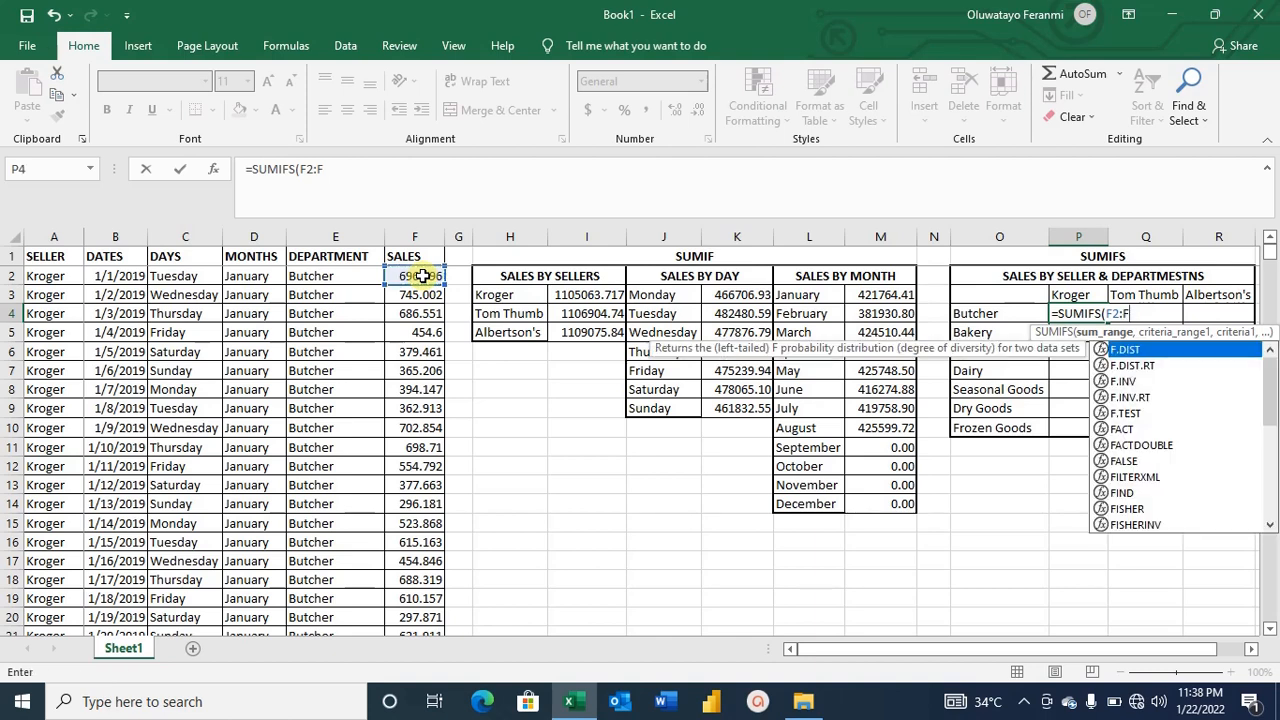
text(510)
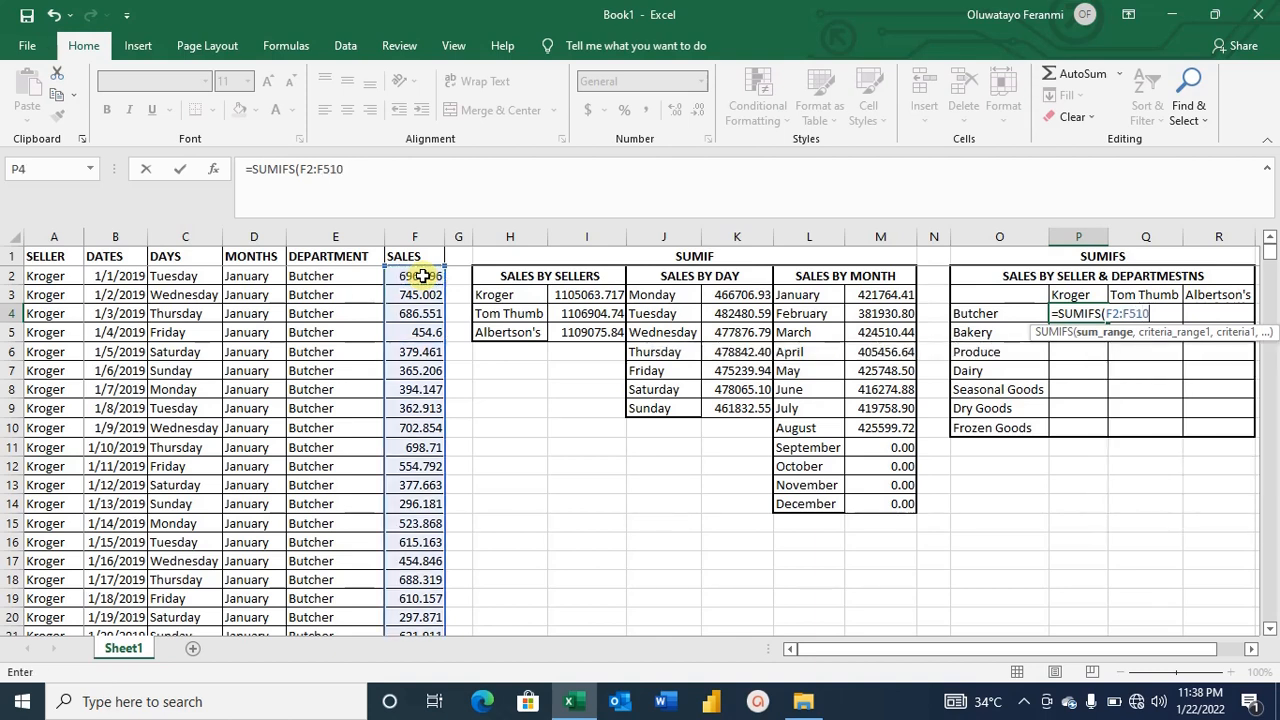
text(4,)
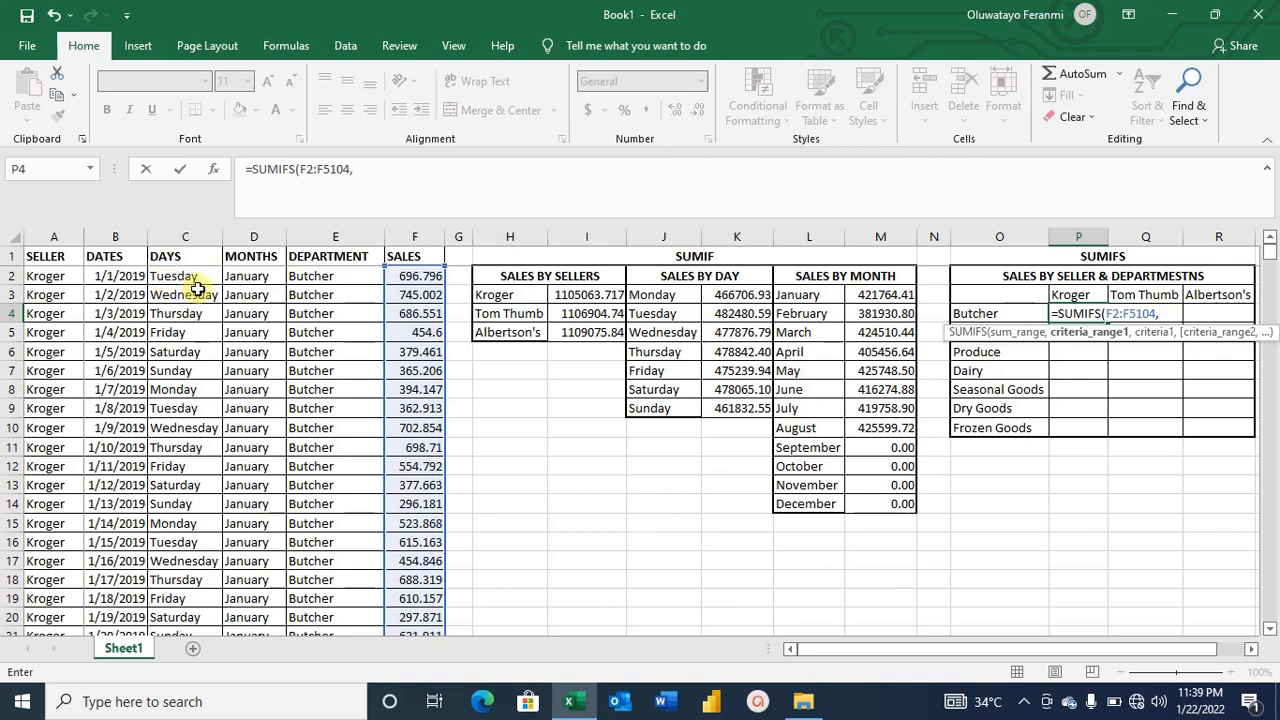
click(1065, 294)
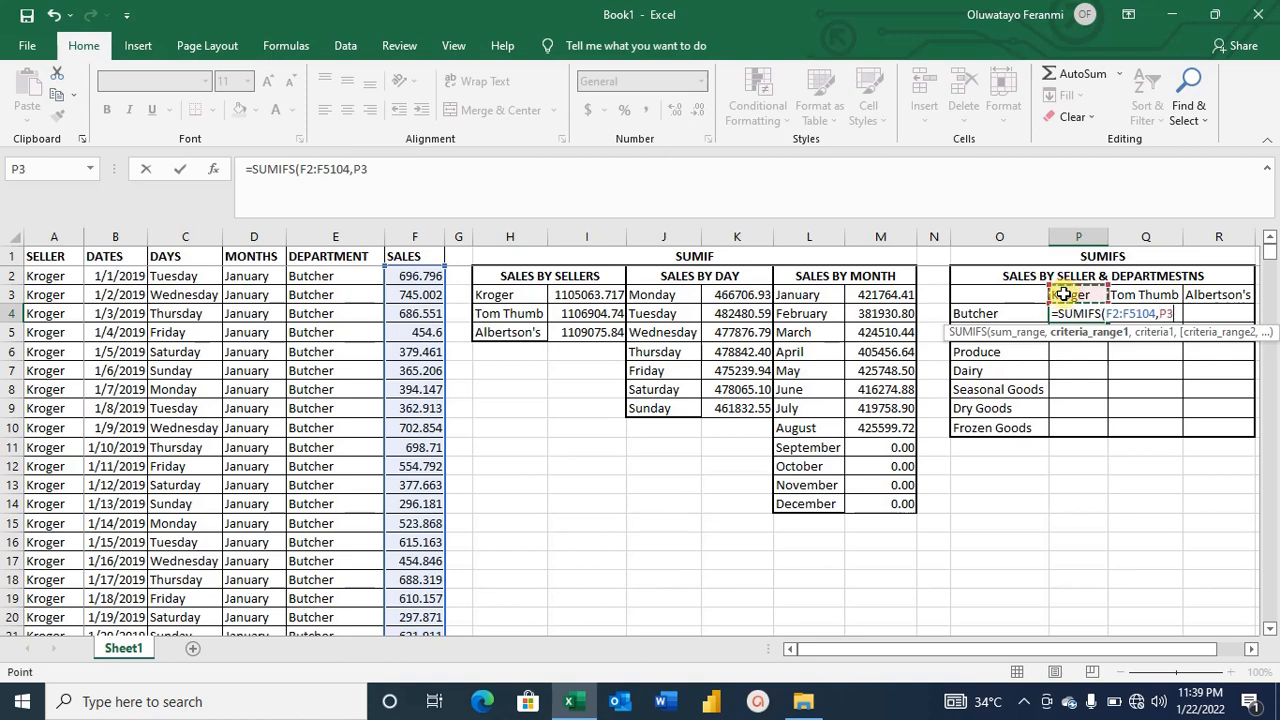
key(BackSpace)
key(BackSpace)
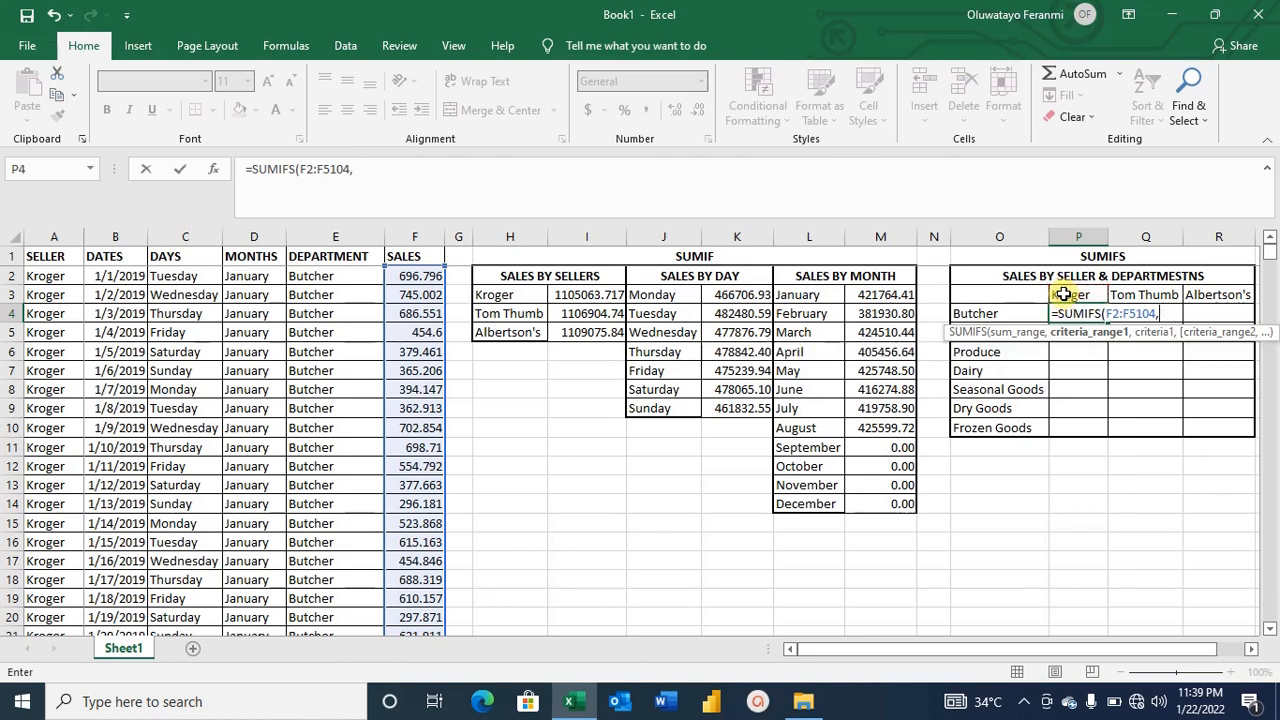
Add the sellers range A2:A5104 as the first criteria range of the SUMIFS formula.
click(61, 276)
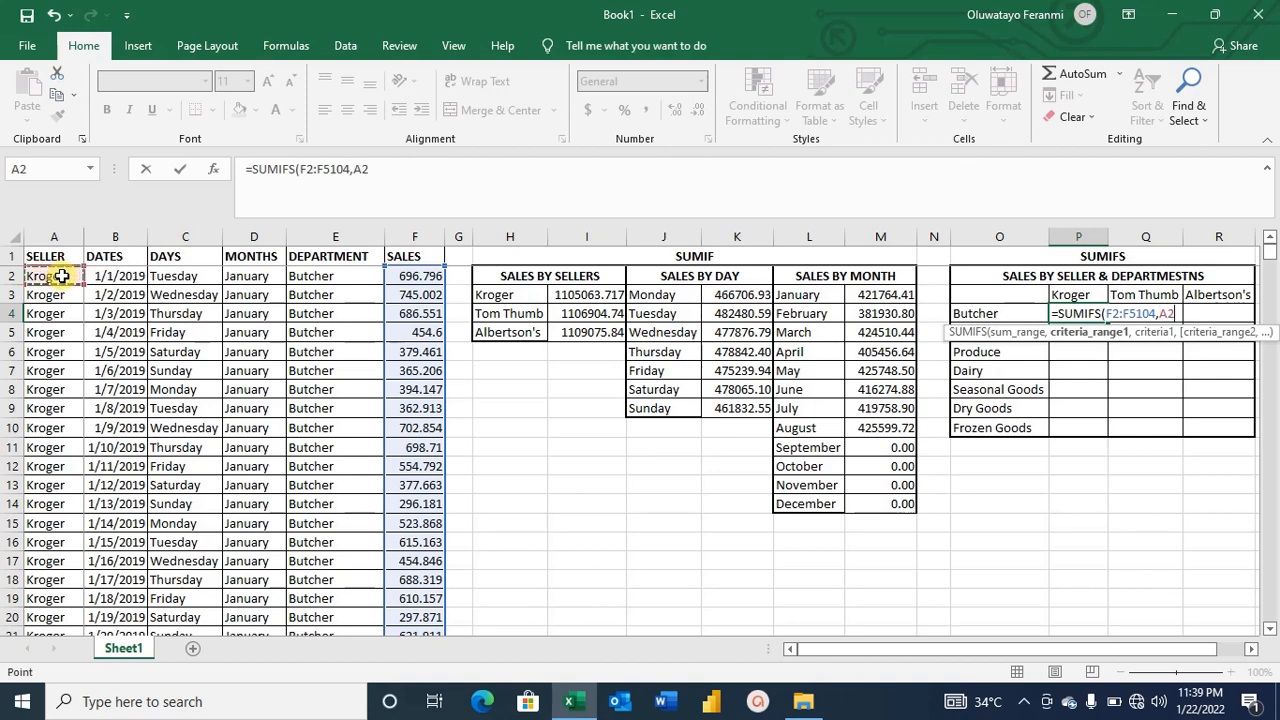
text(:A)
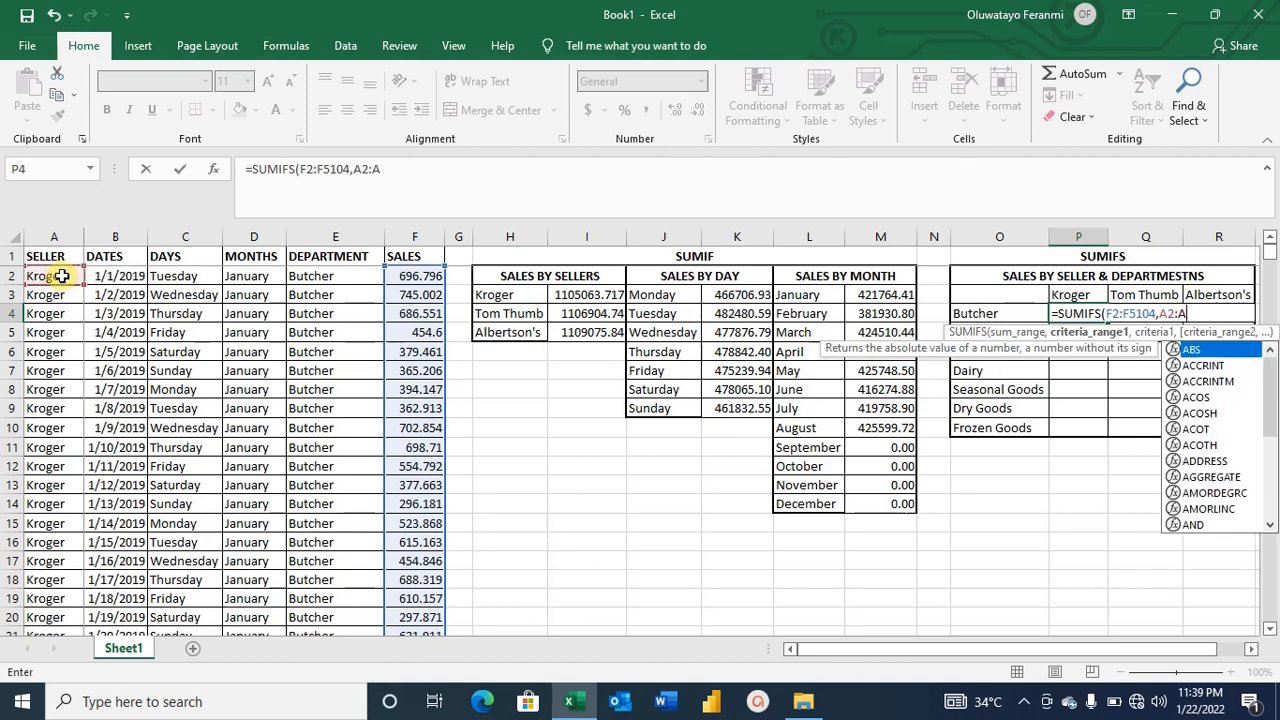
text(5104)
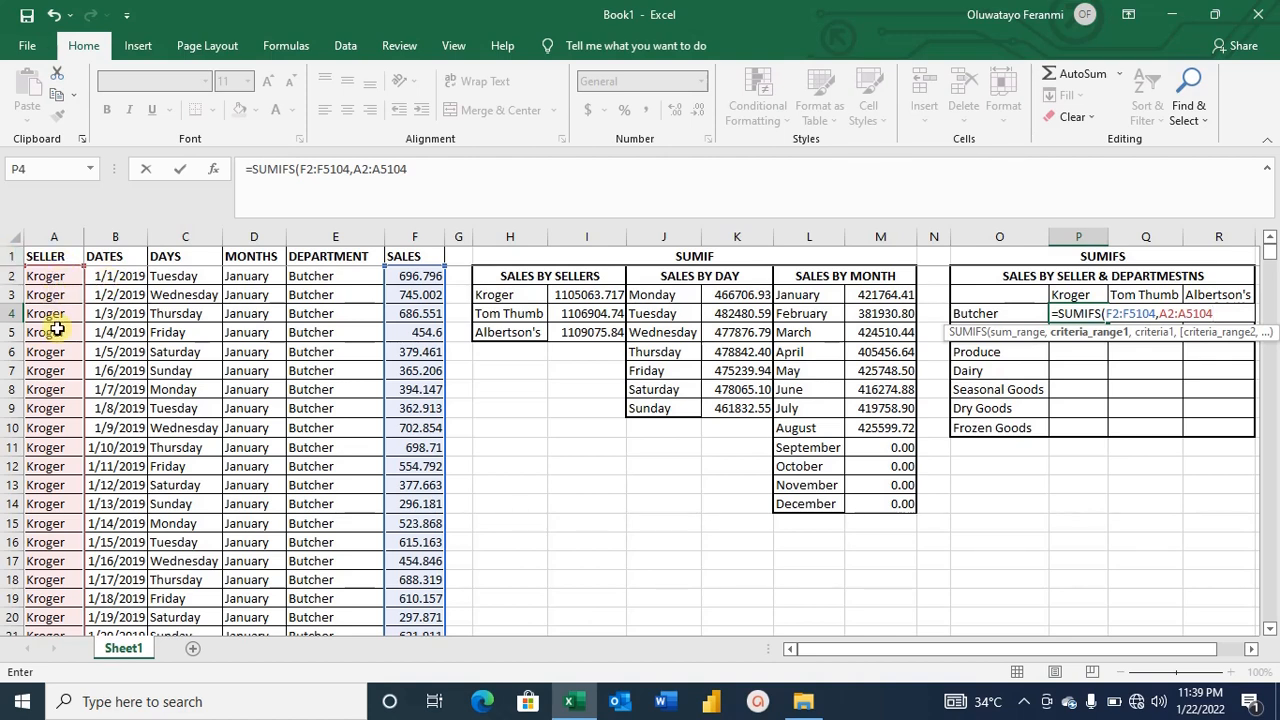
Enter "KROGER" as the first criterion of the SUMIFS formula.
text(,)
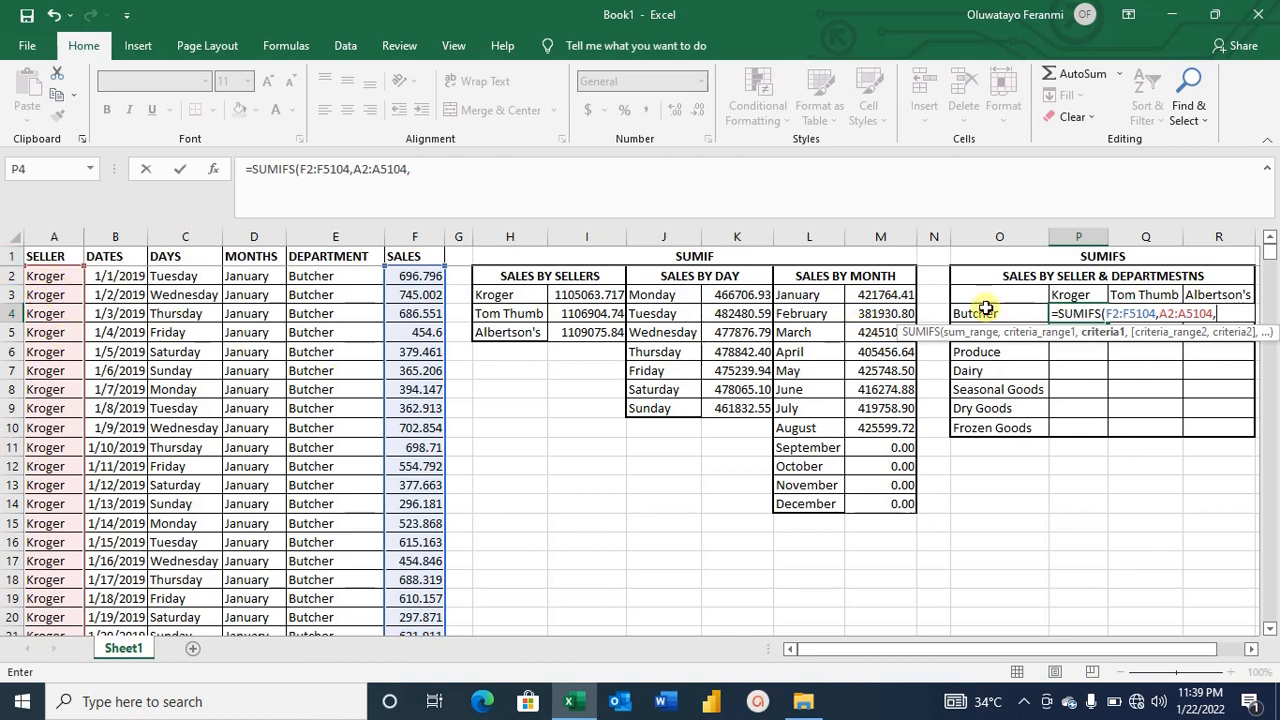
click(1062, 292)
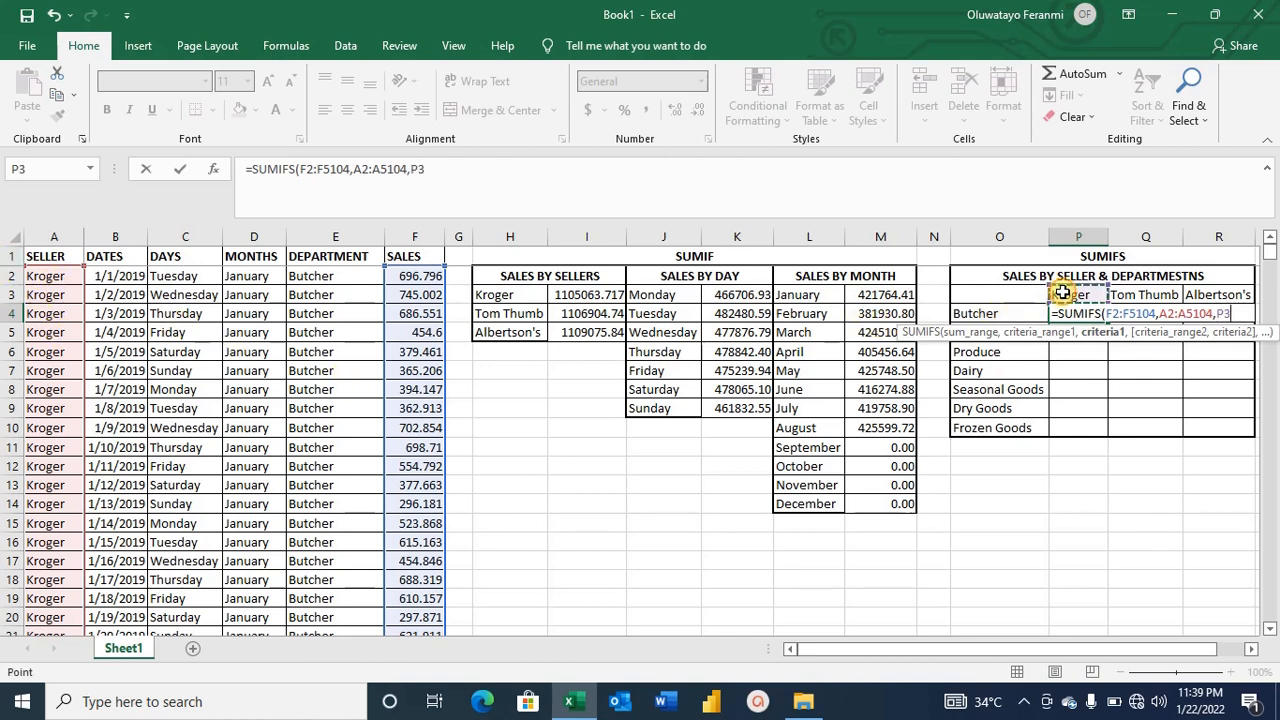
key(BackSpace)
key(BackSpace)
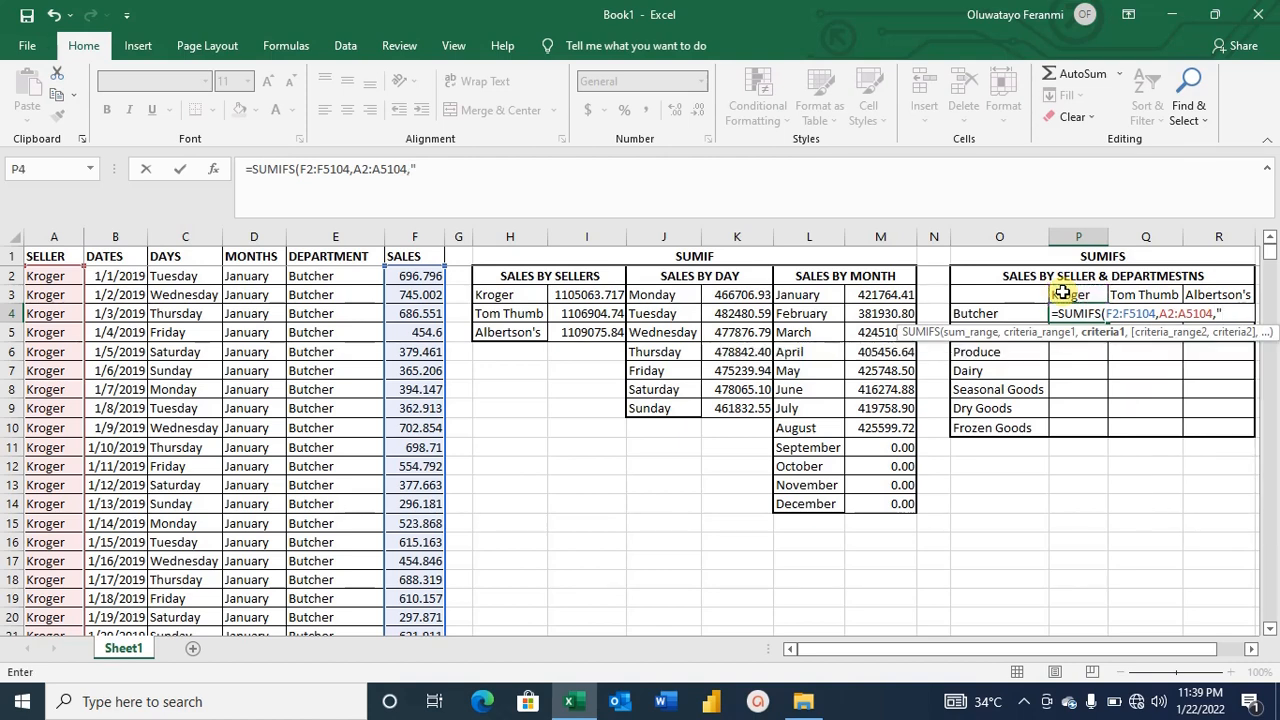
text("KROGER)
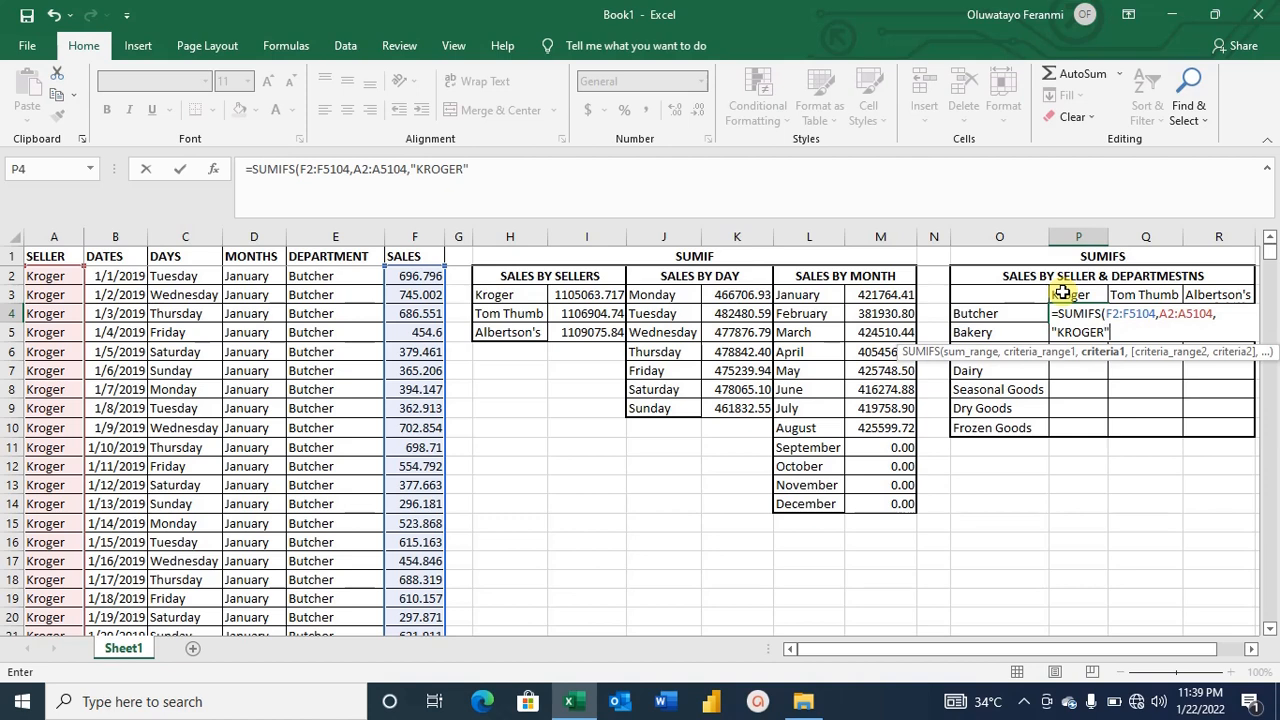
text(",)
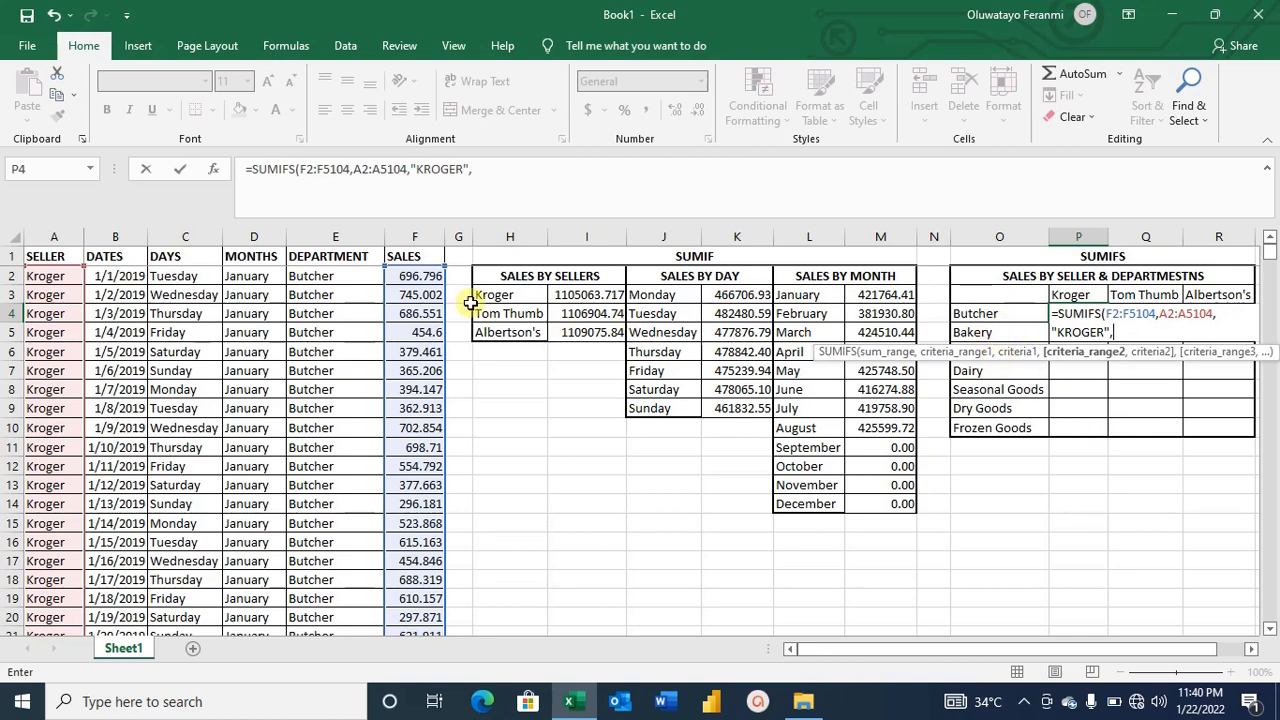
Add the department range E2:E5104 as the second criteria range.
click(336, 281)
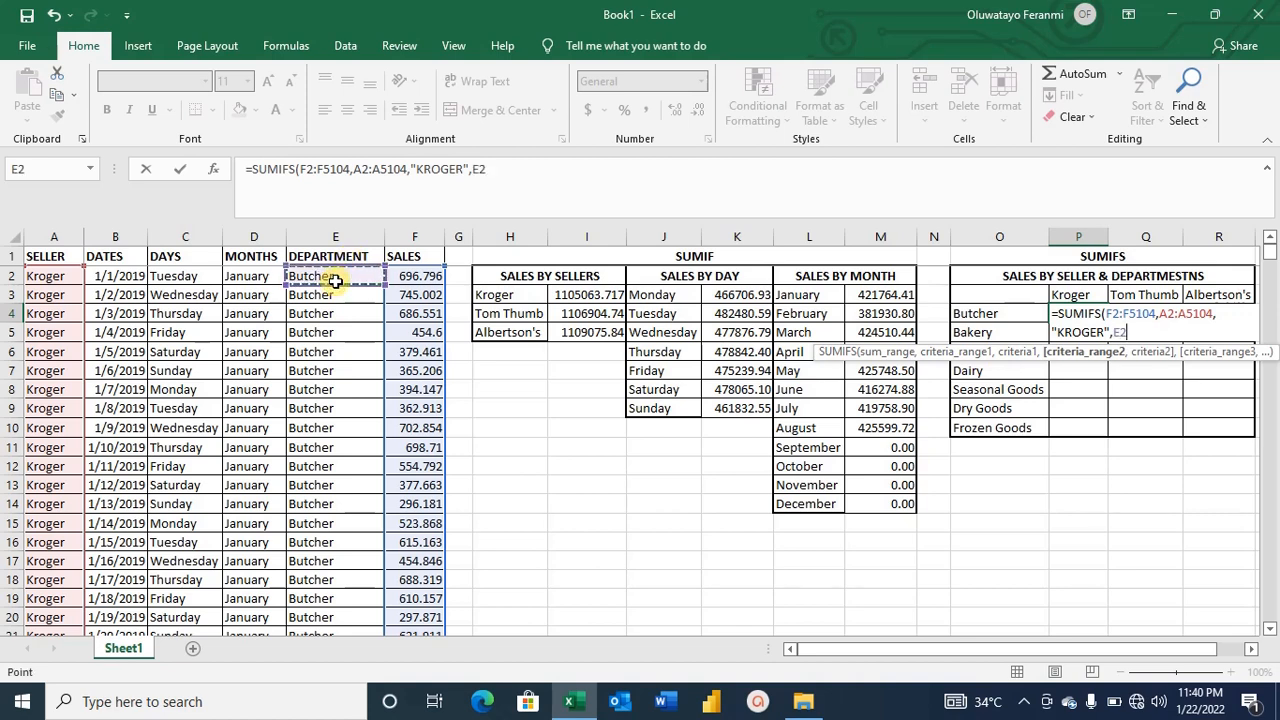
key(F8)
click(337, 284)
key(BackSpace)
text(510)
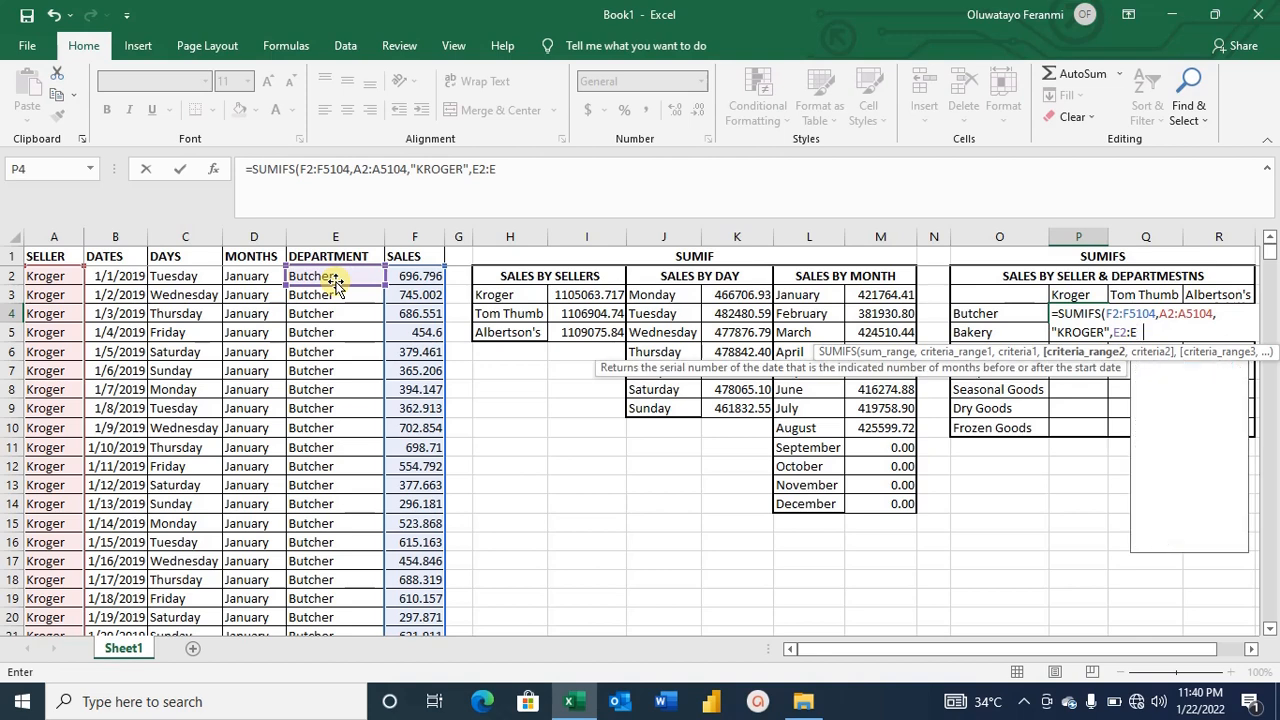
text(4)
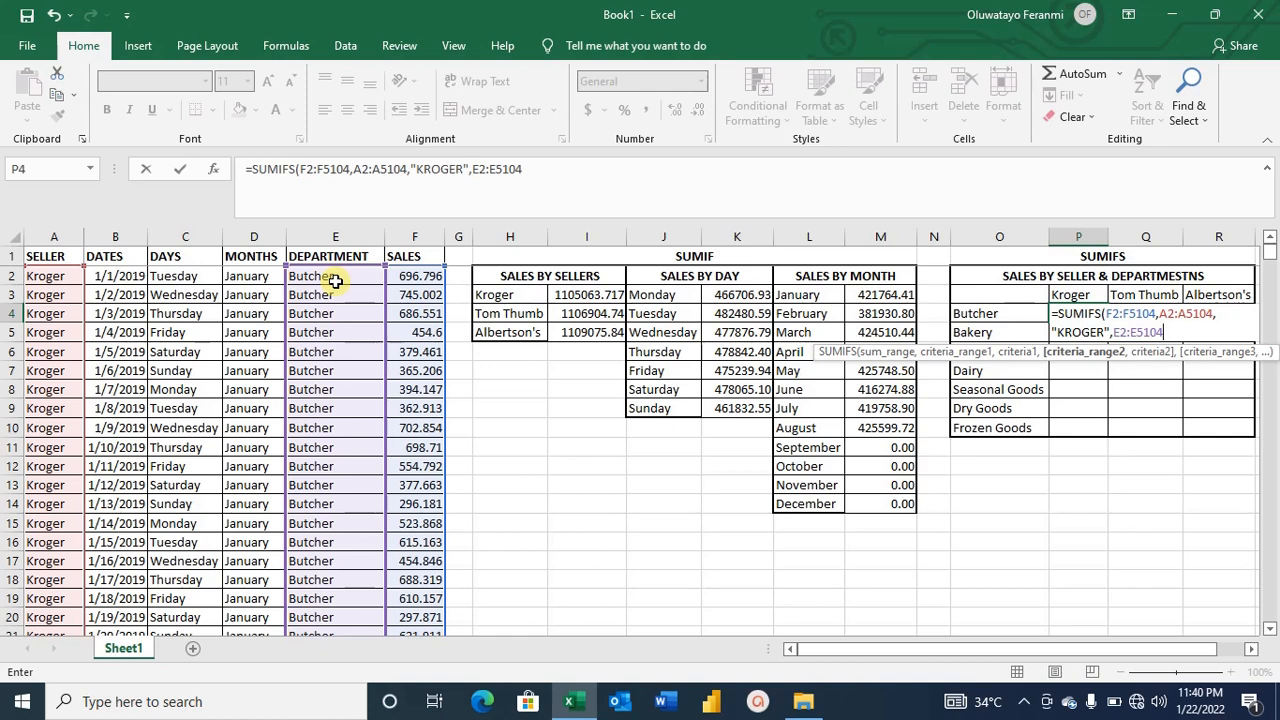
text(,)
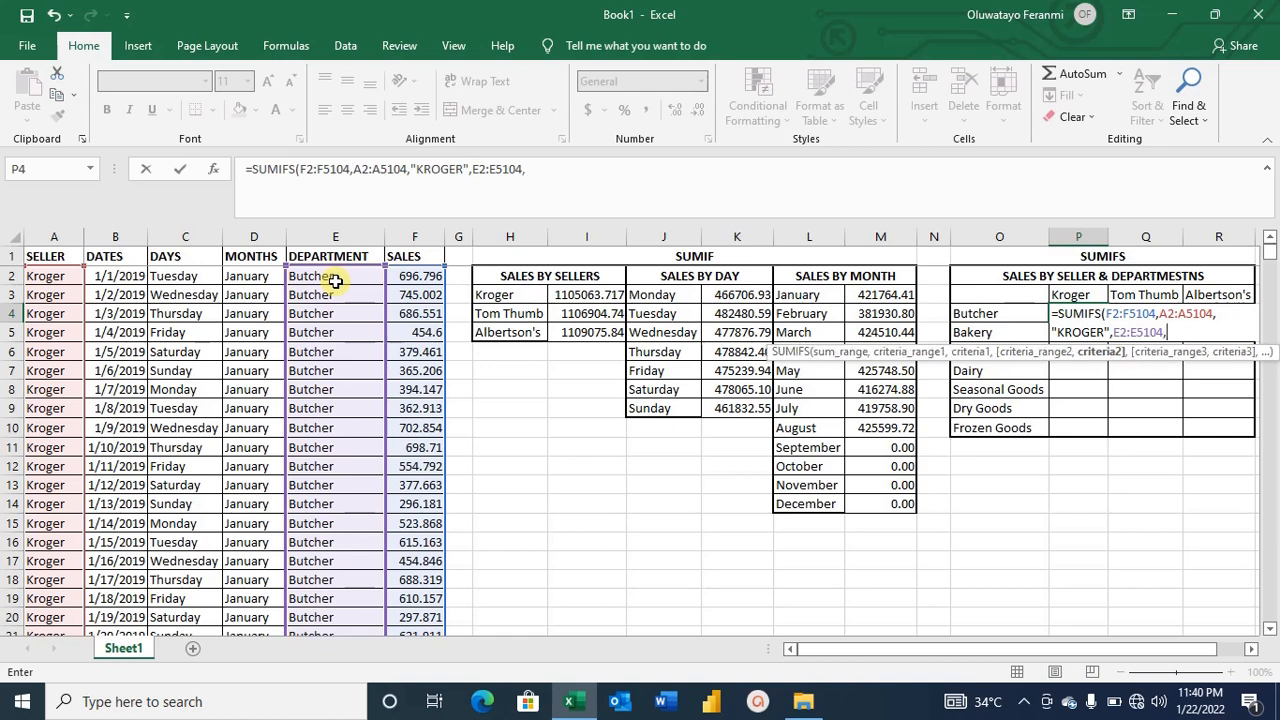
Use the Butcher label cell O4 as the second criterion and complete the SUMIFS formula.
click(1003, 313)
key(BackSpace)
key(BackSpace)
key(BackSpace)
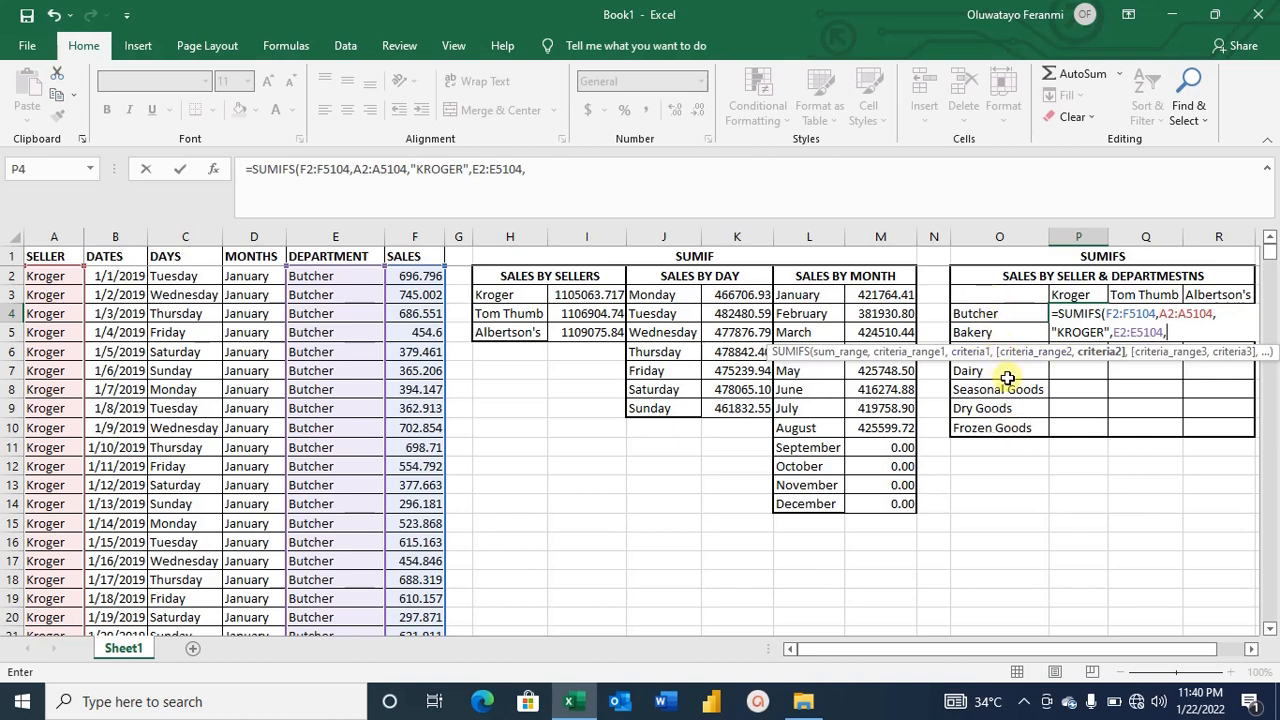
click(1001, 315)
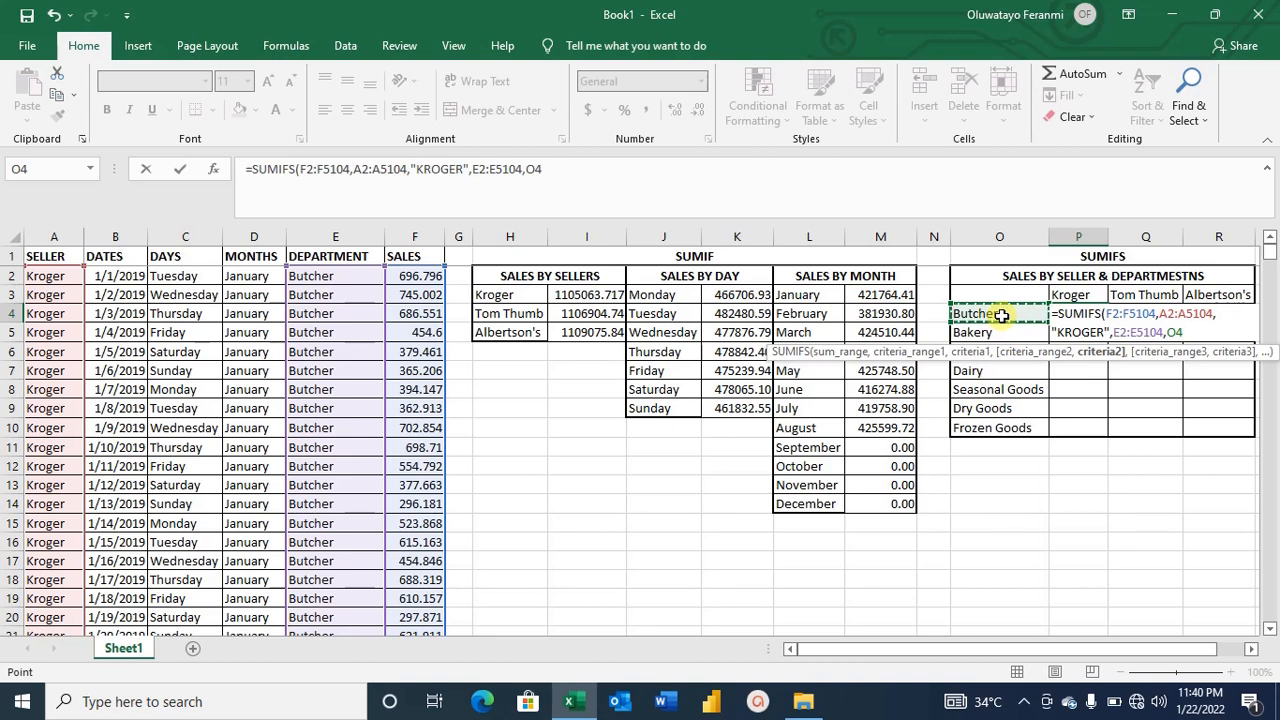
text())
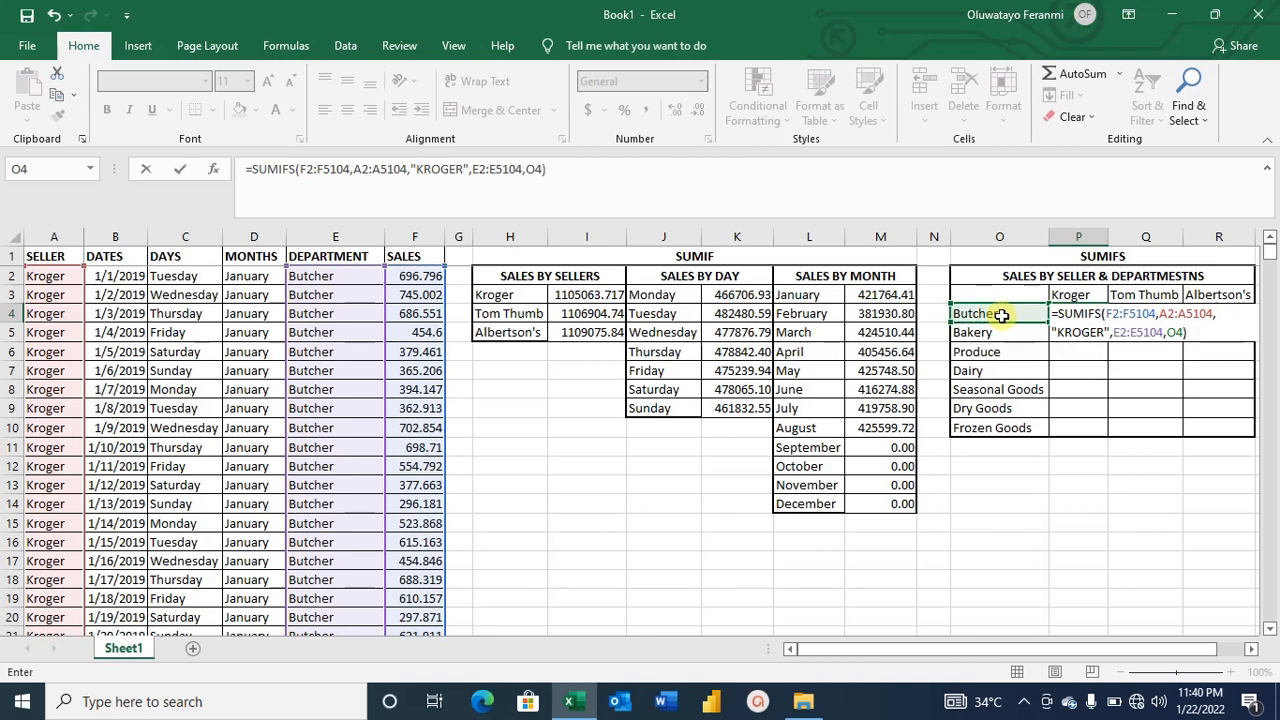
key(Return)
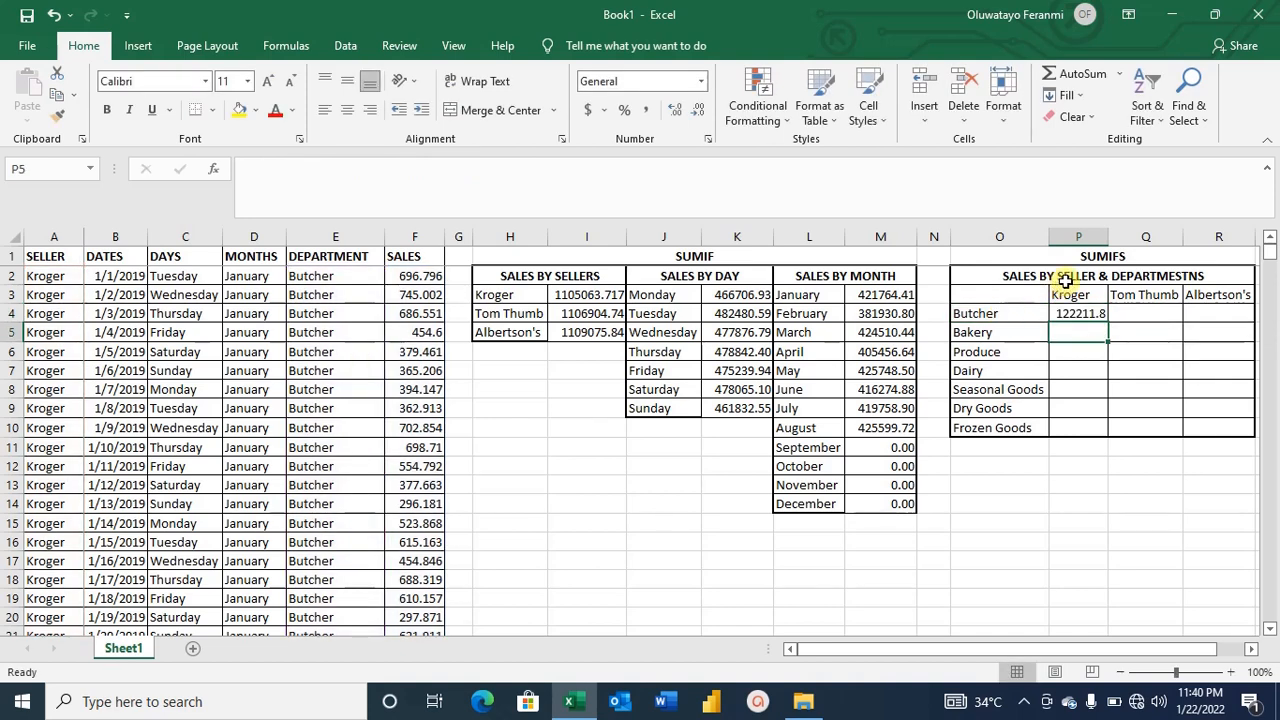
Widen the Kroger column so the Butcher total fits.
drag(1107, 237, 1121, 237)
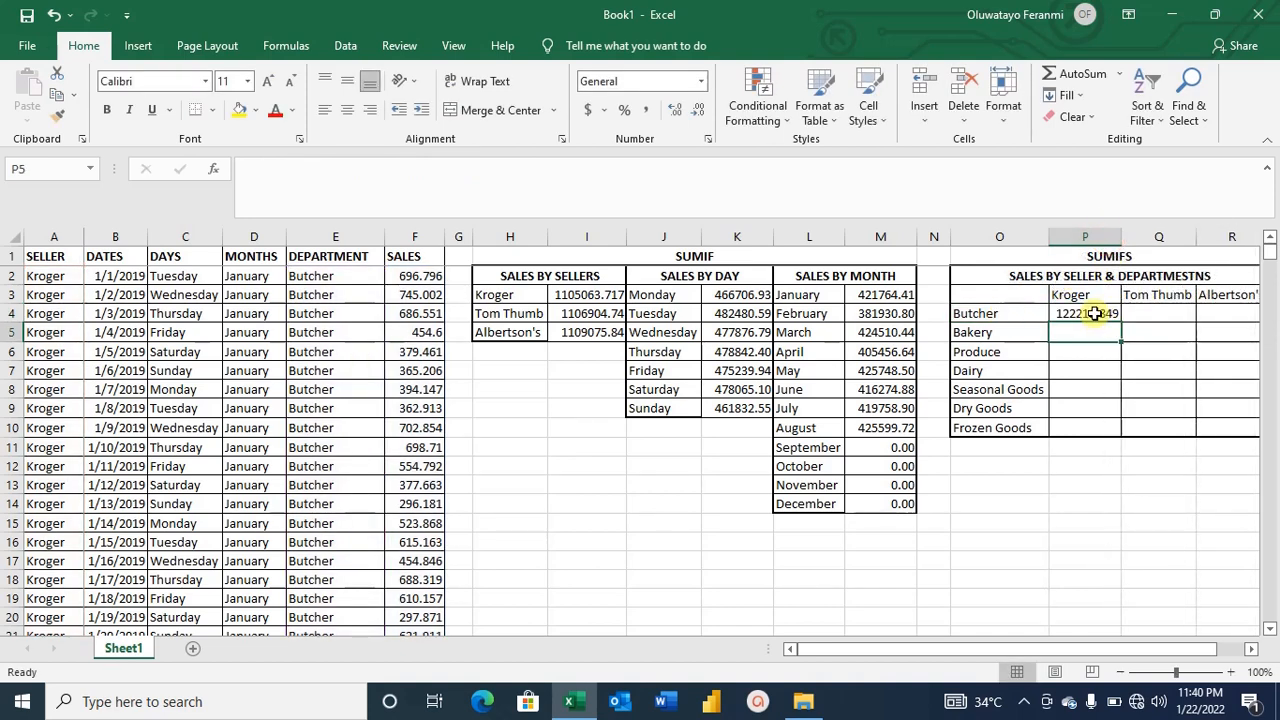
click(1003, 314)
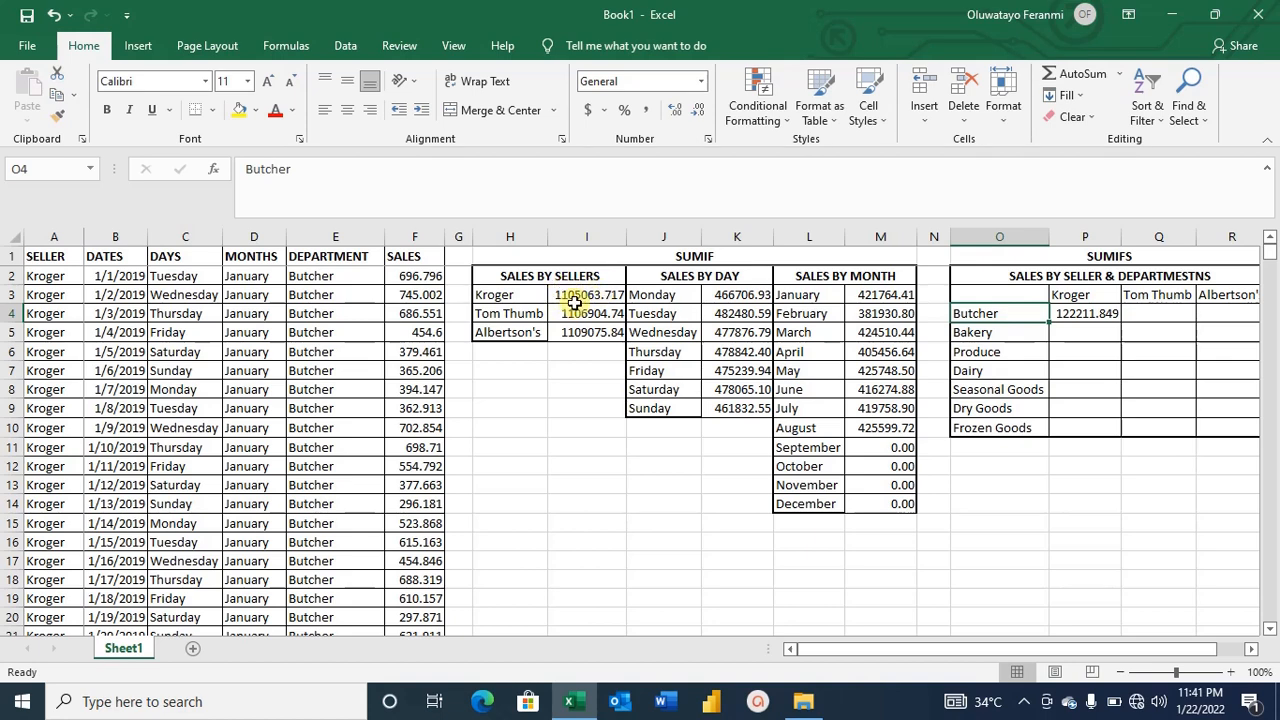
click(1085, 313)
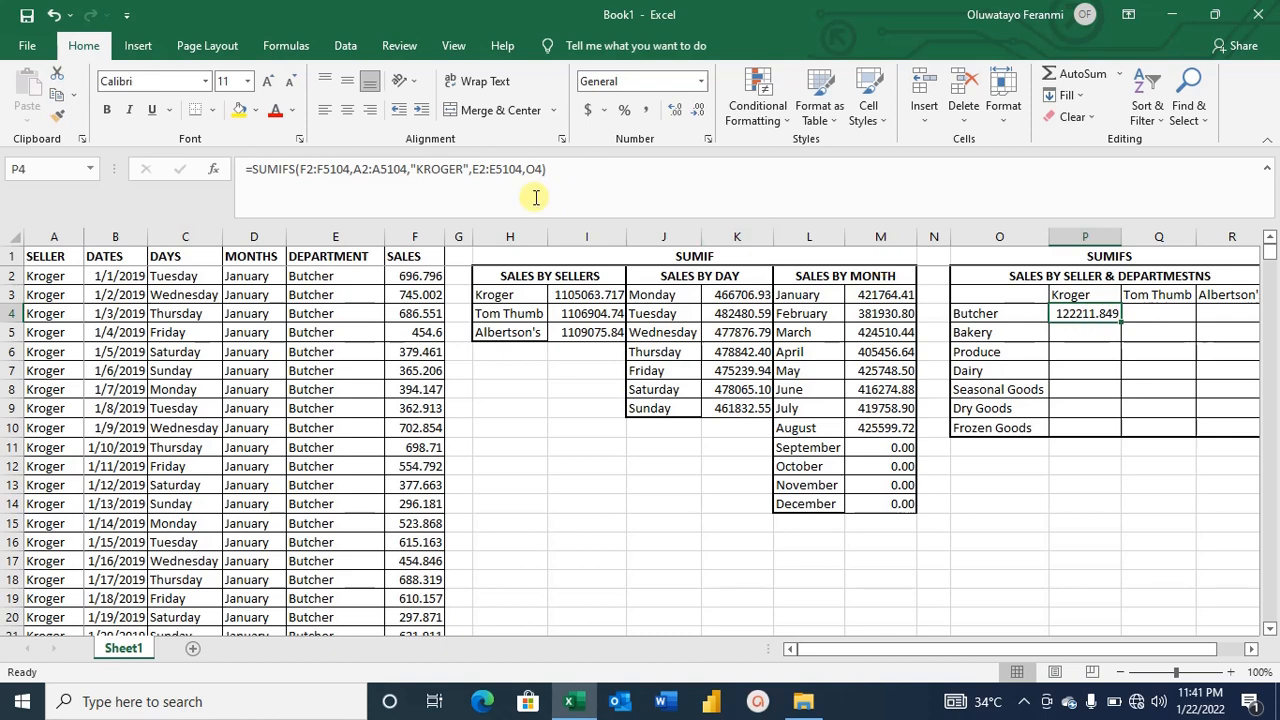
Make the sum range $F$2:$F$5104 and the seller range $A$2:$A$5104 absolute in the Kroger–Butcher formula.
click(303, 168)
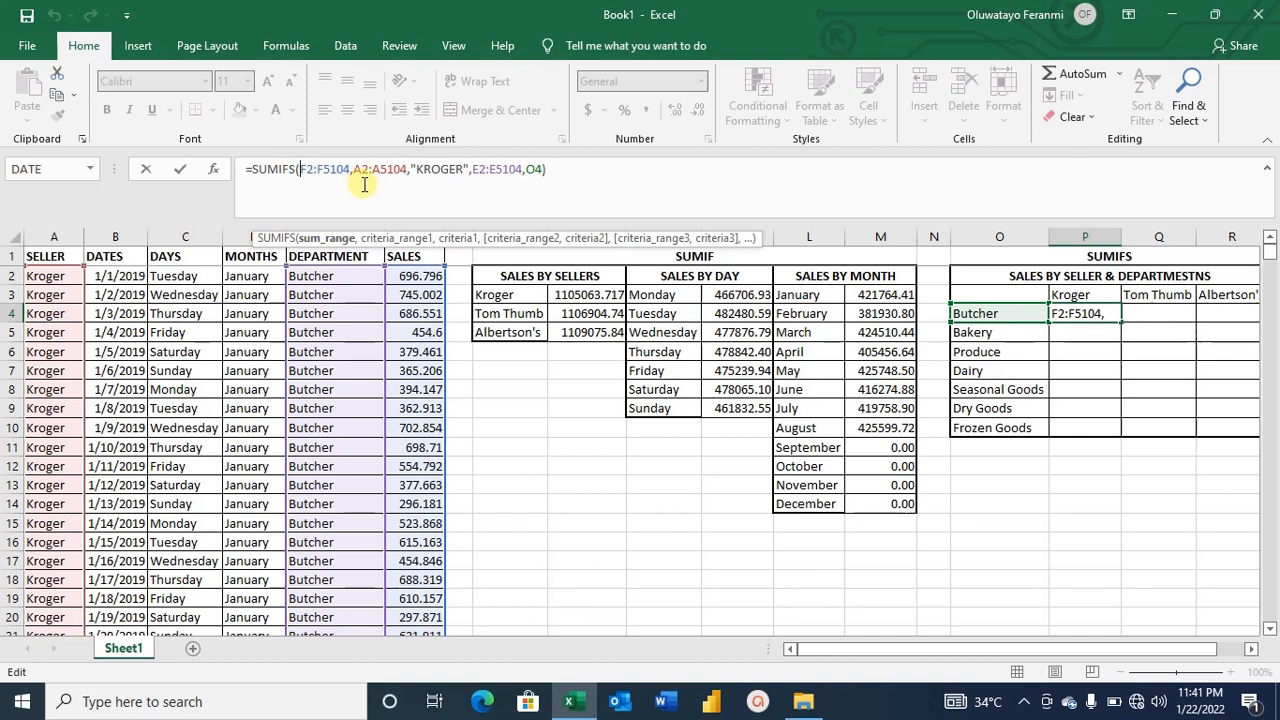
key(F4)
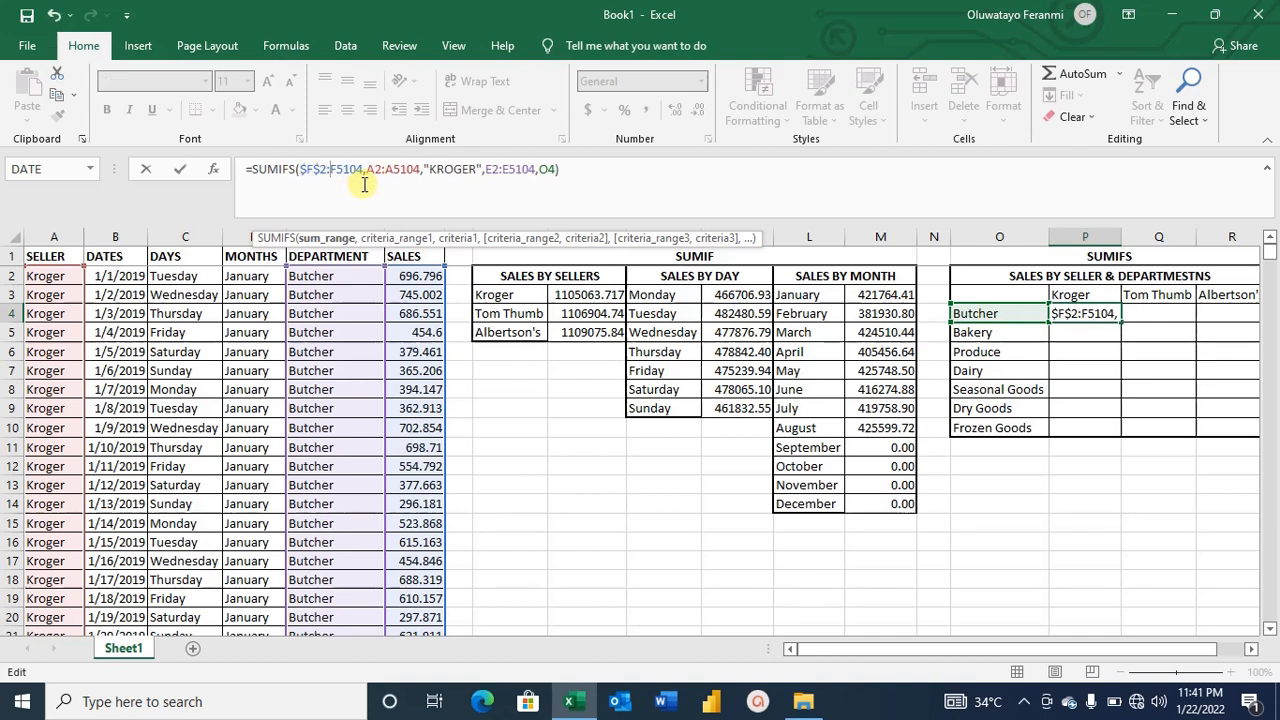
key(F5)
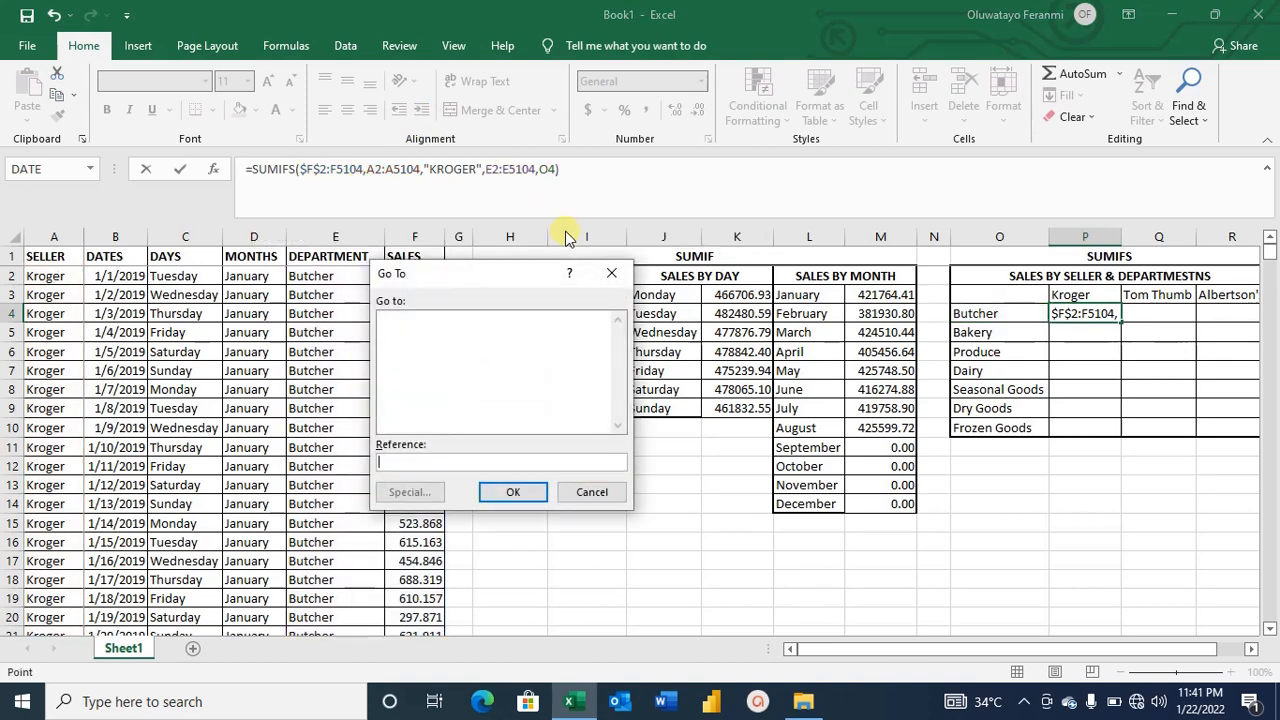
click(611, 271)
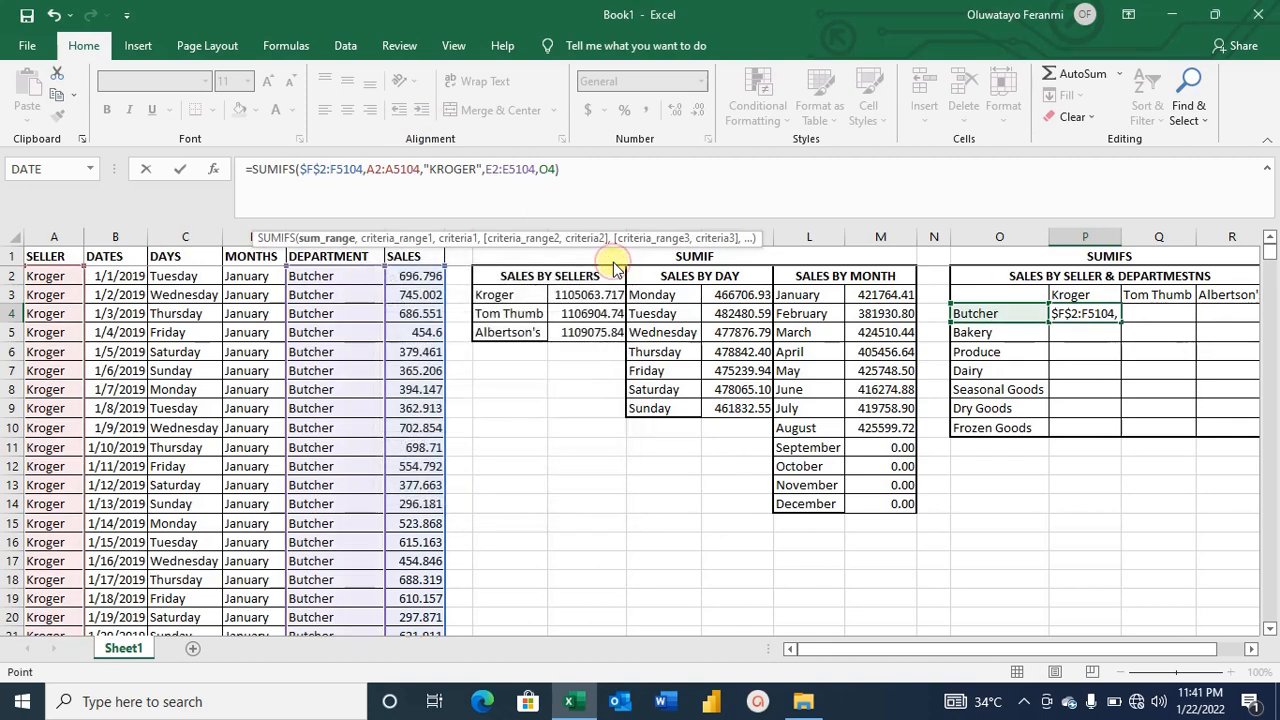
key(F4)
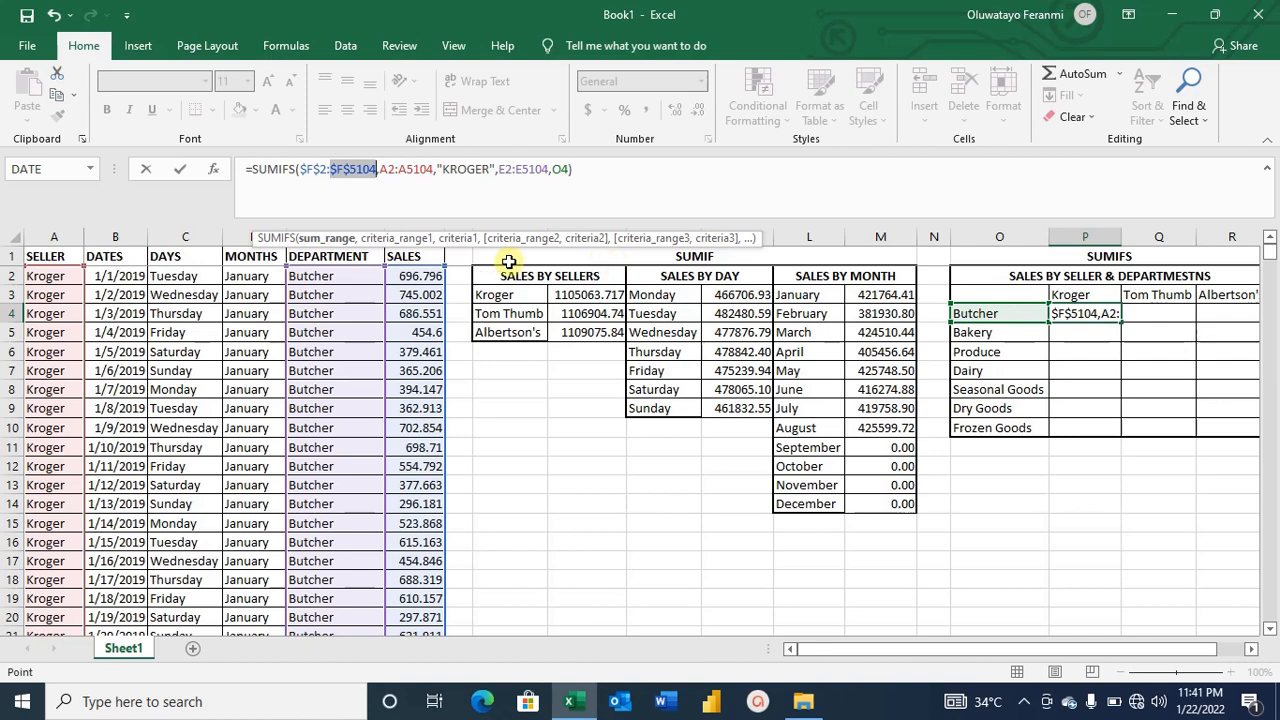
click(381, 169)
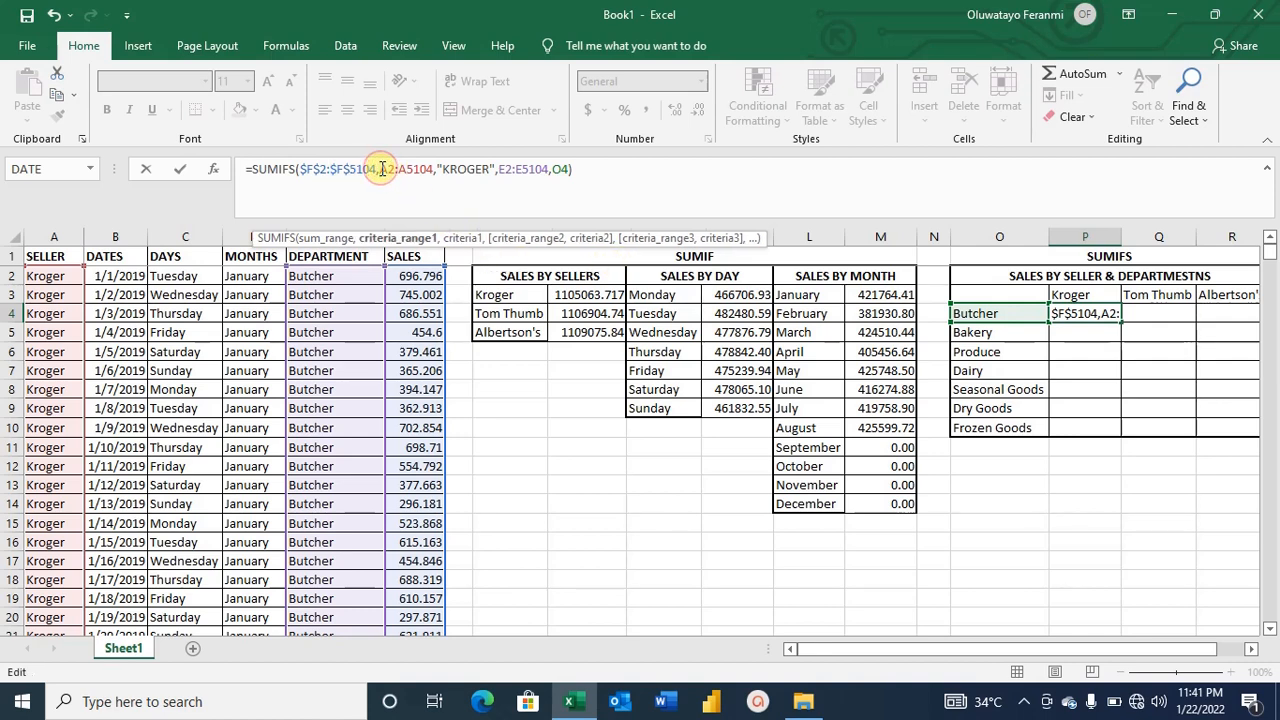
key(F4)
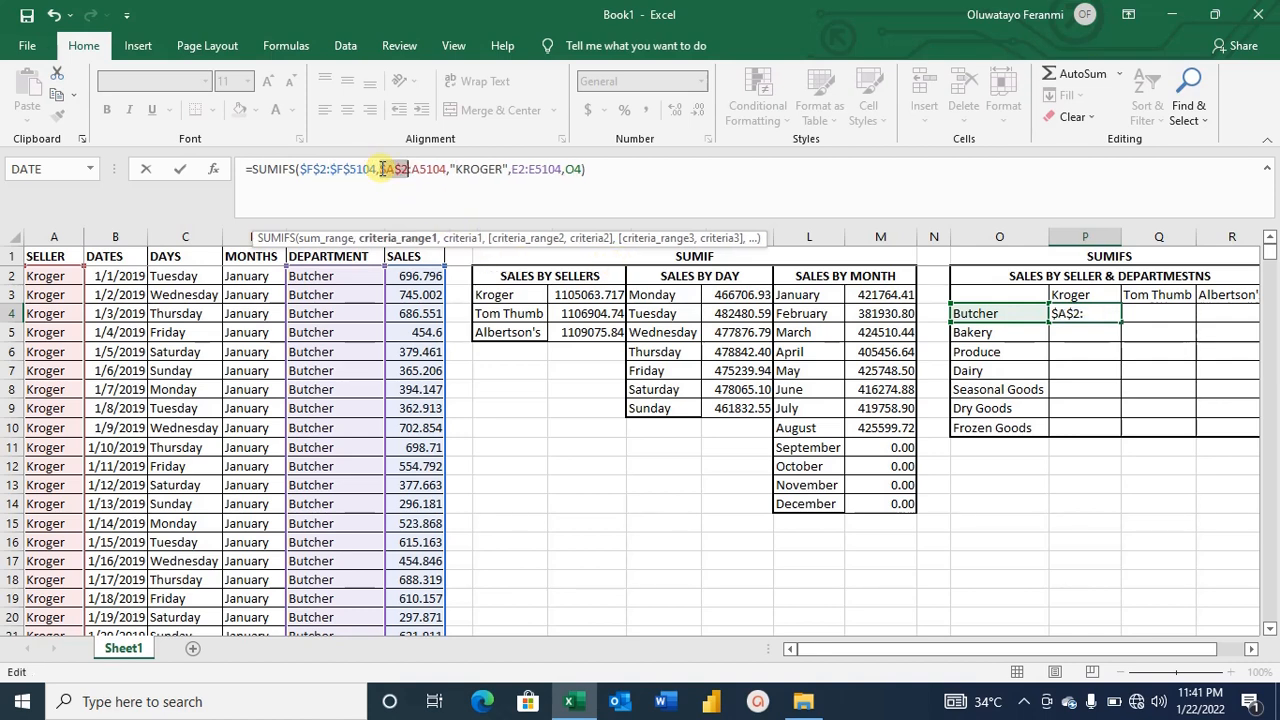
click(410, 169)
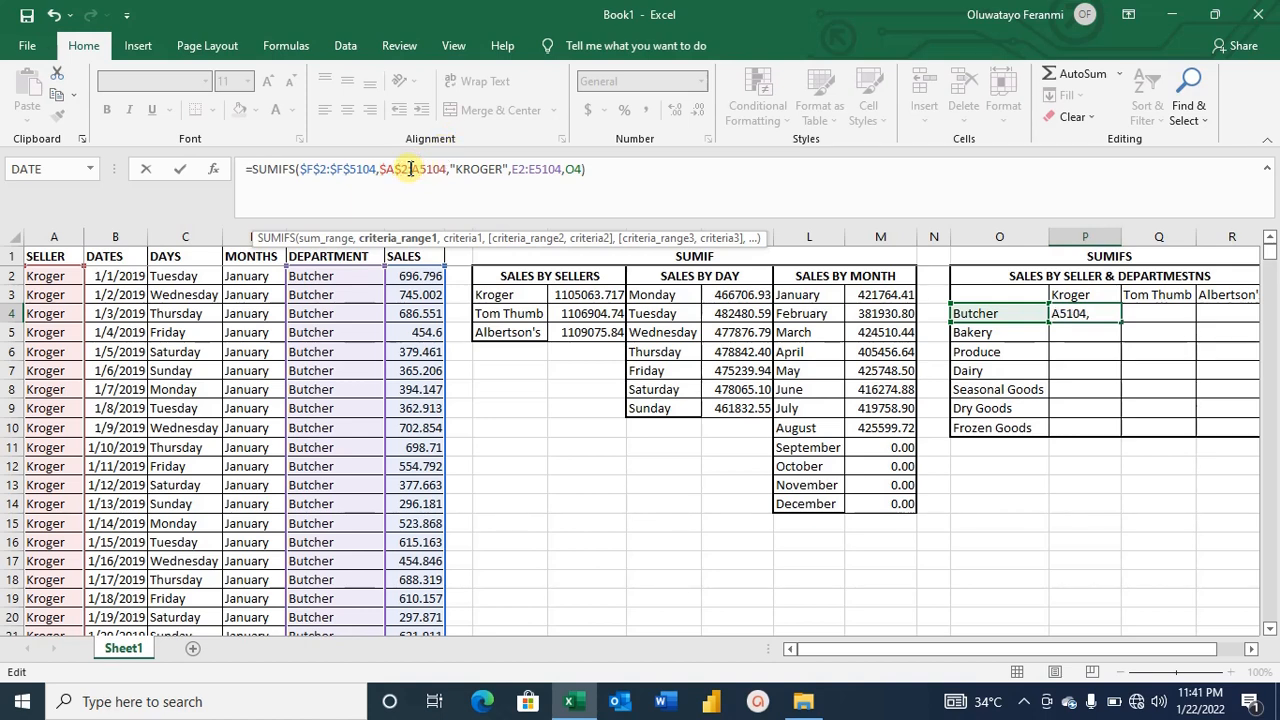
key(F4)
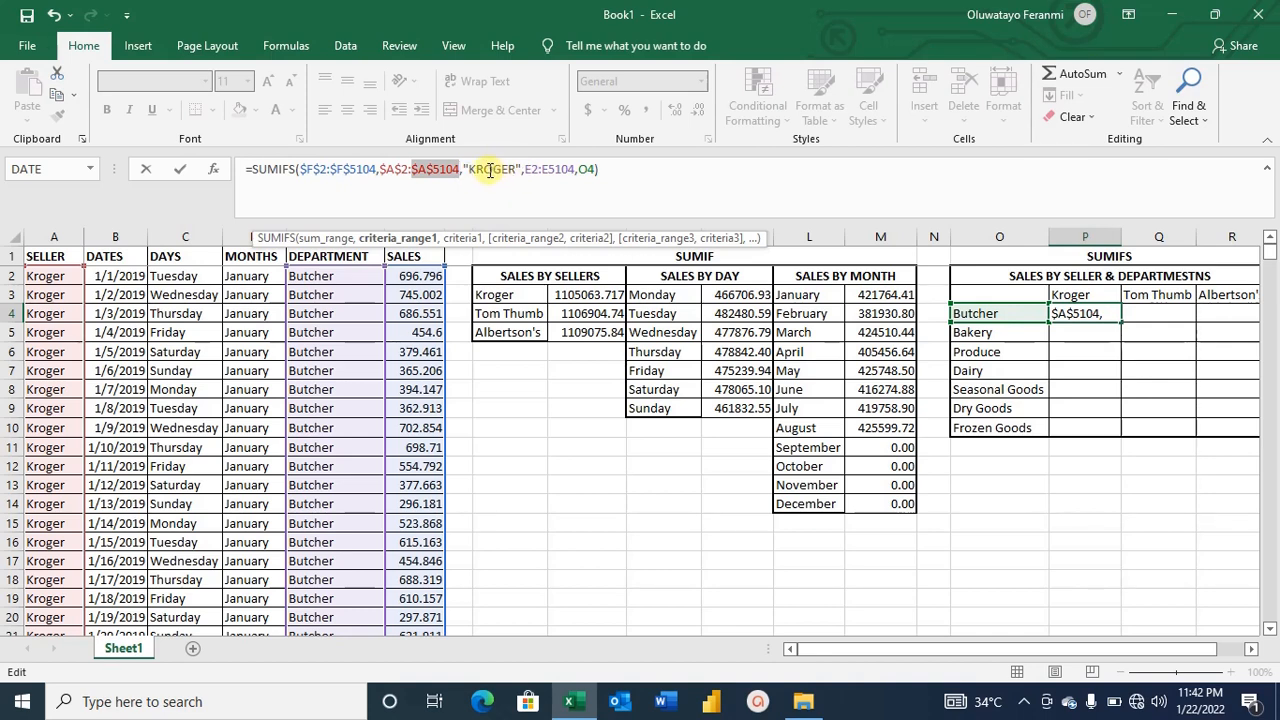
Make the department range $E$2:$E$5104 absolute and confirm the formula.
click(488, 170)
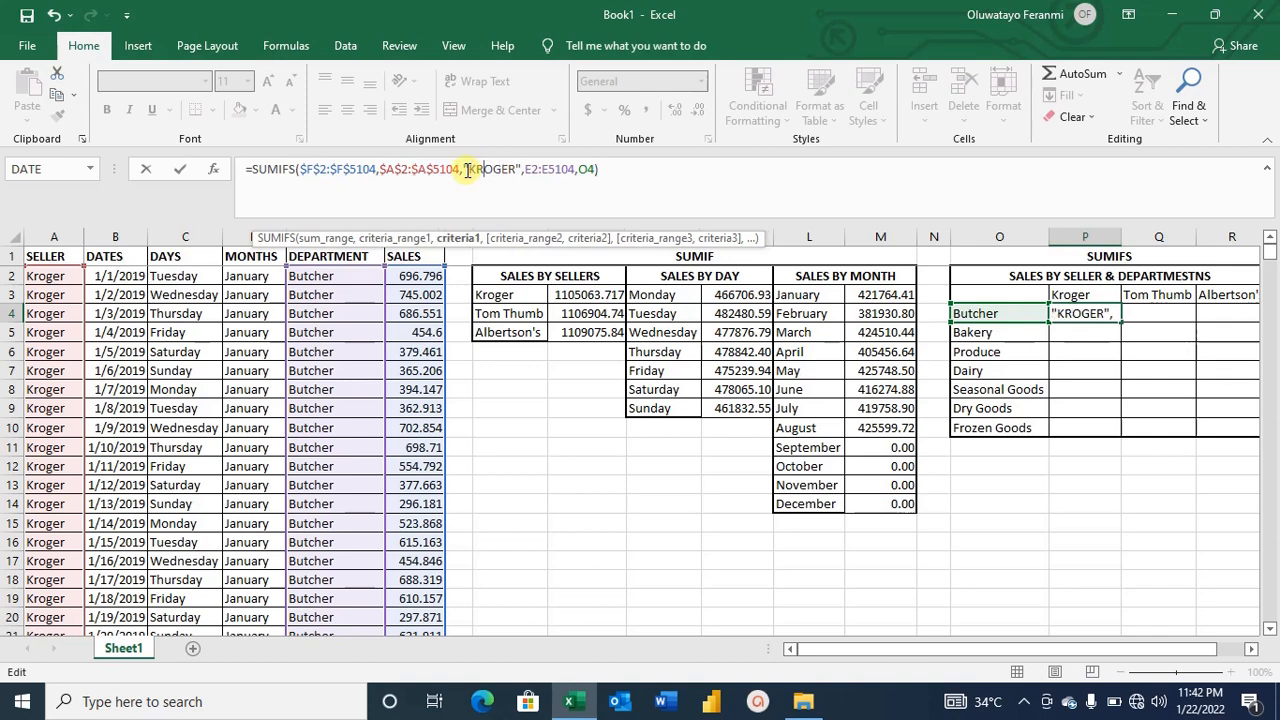
click(526, 169)
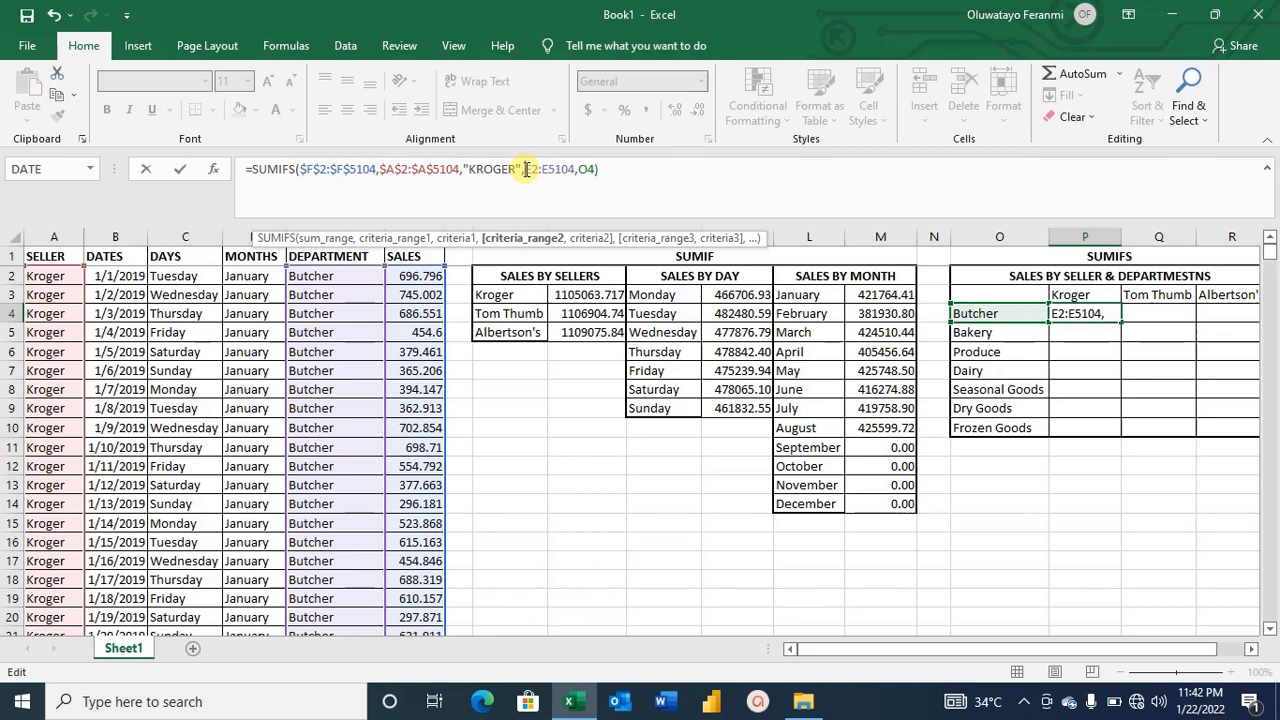
key(F4)
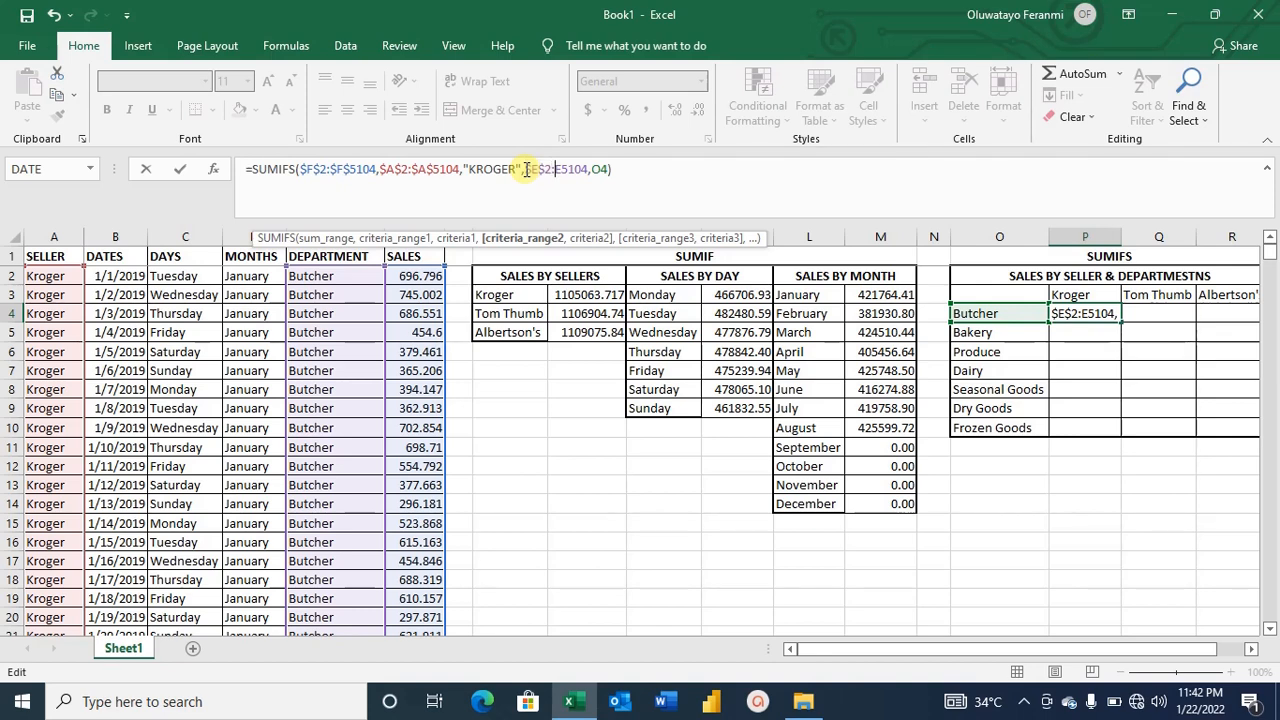
key(Right)
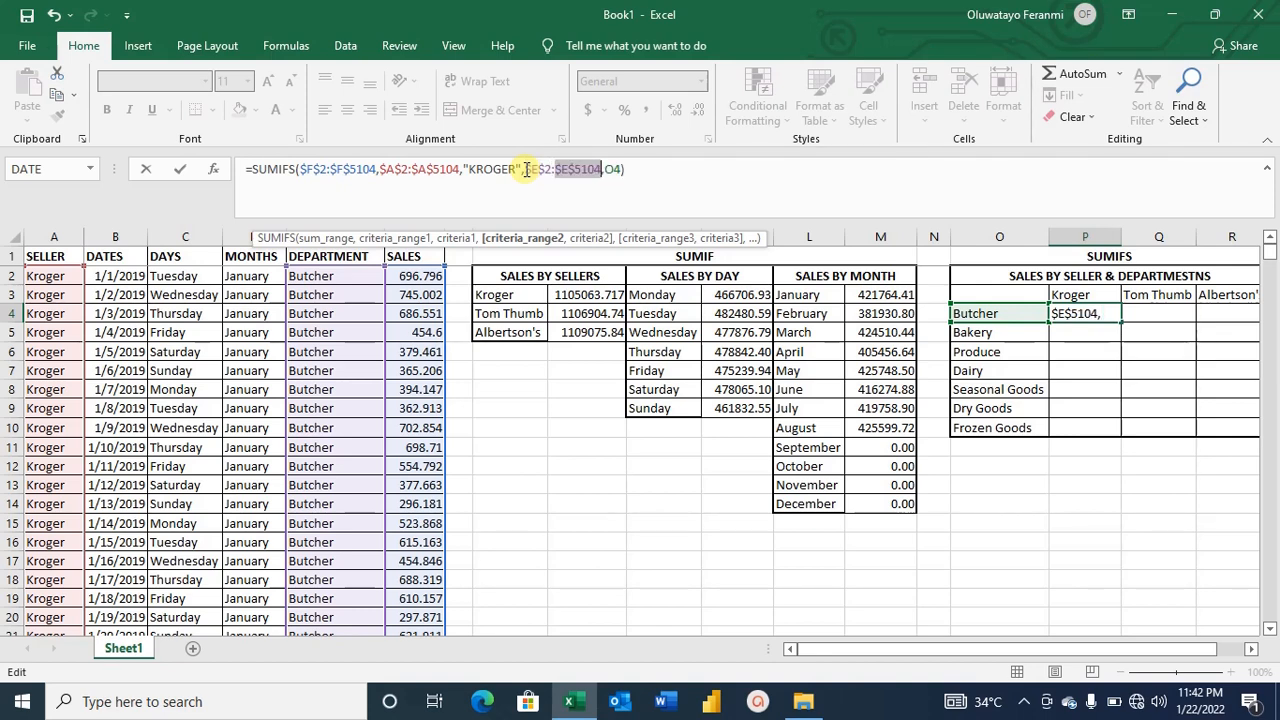
key(F4)
key(Right)
key(Right)
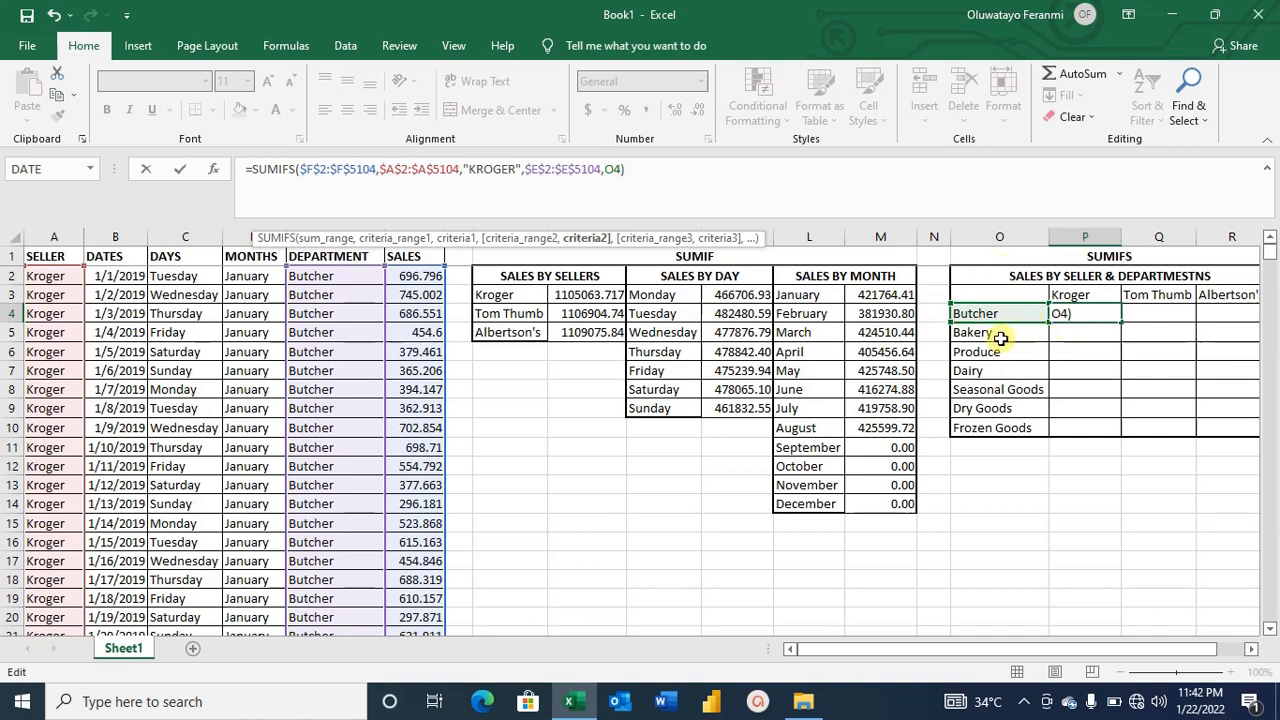
key(Return)
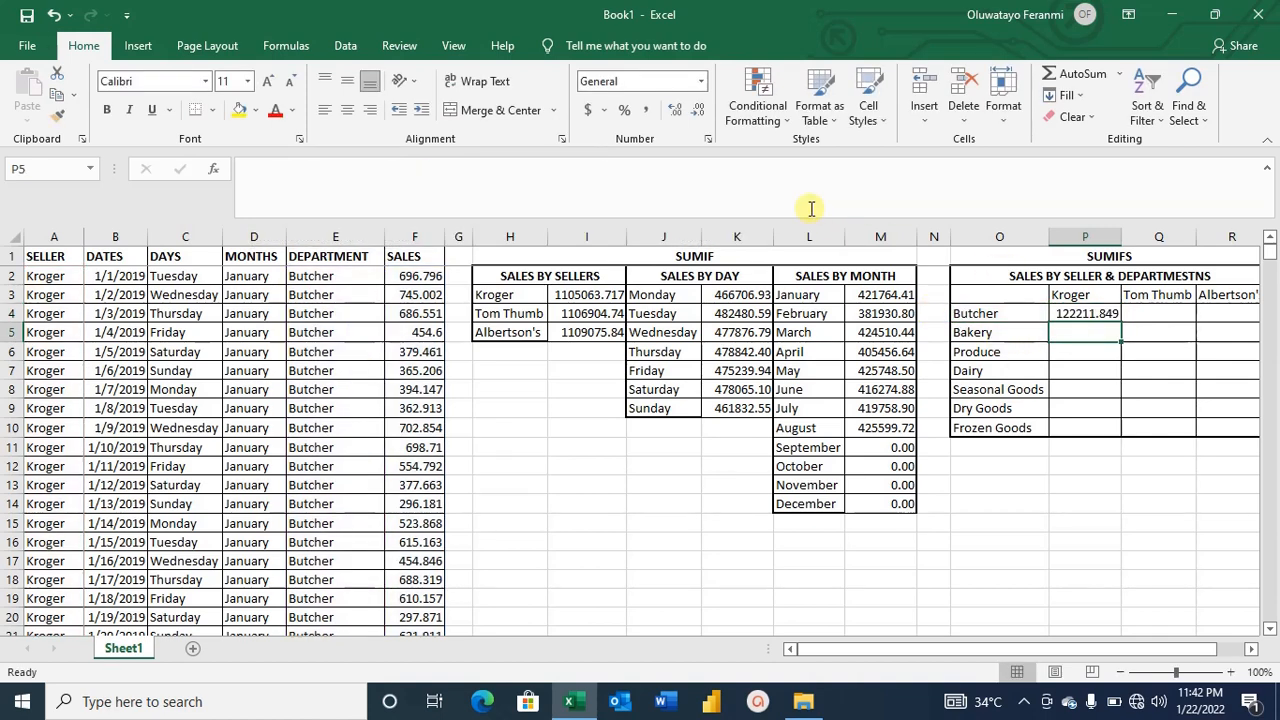
Copy the Kroger–Butcher formula down the Kroger column through Frozen Goods.
click(1092, 313)
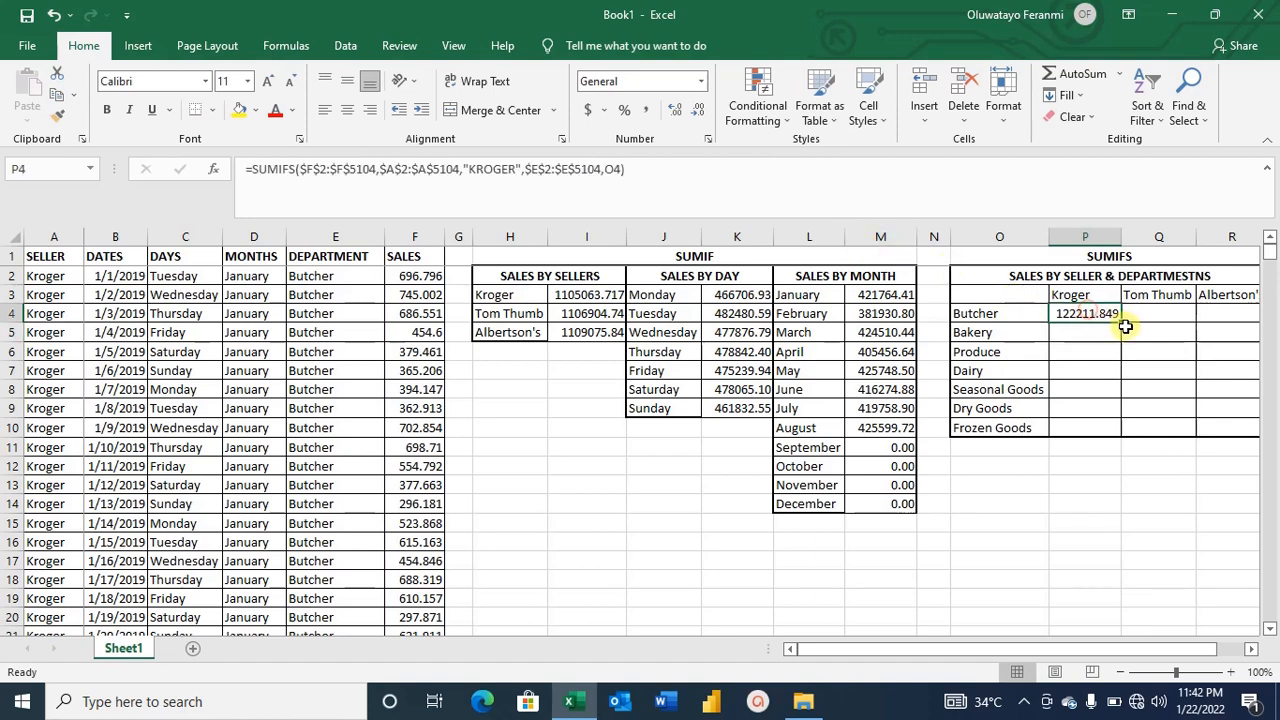
double_click(1122, 322)
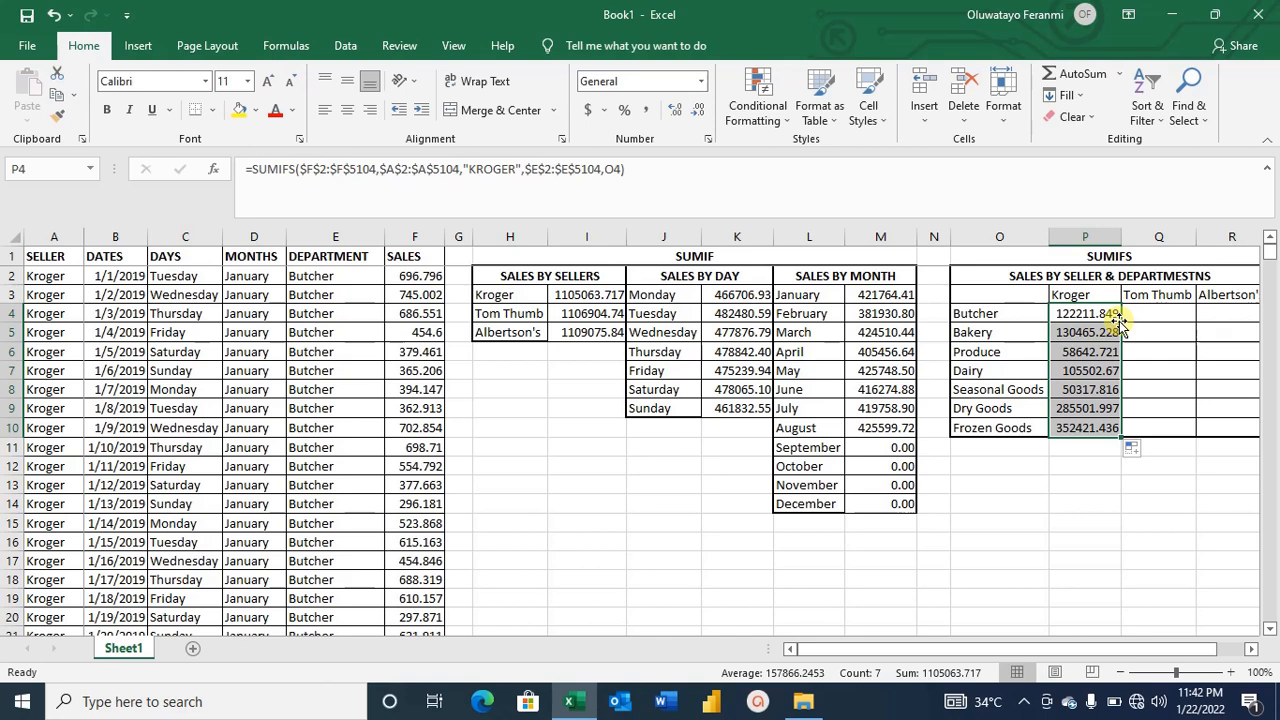
click(1085, 449)
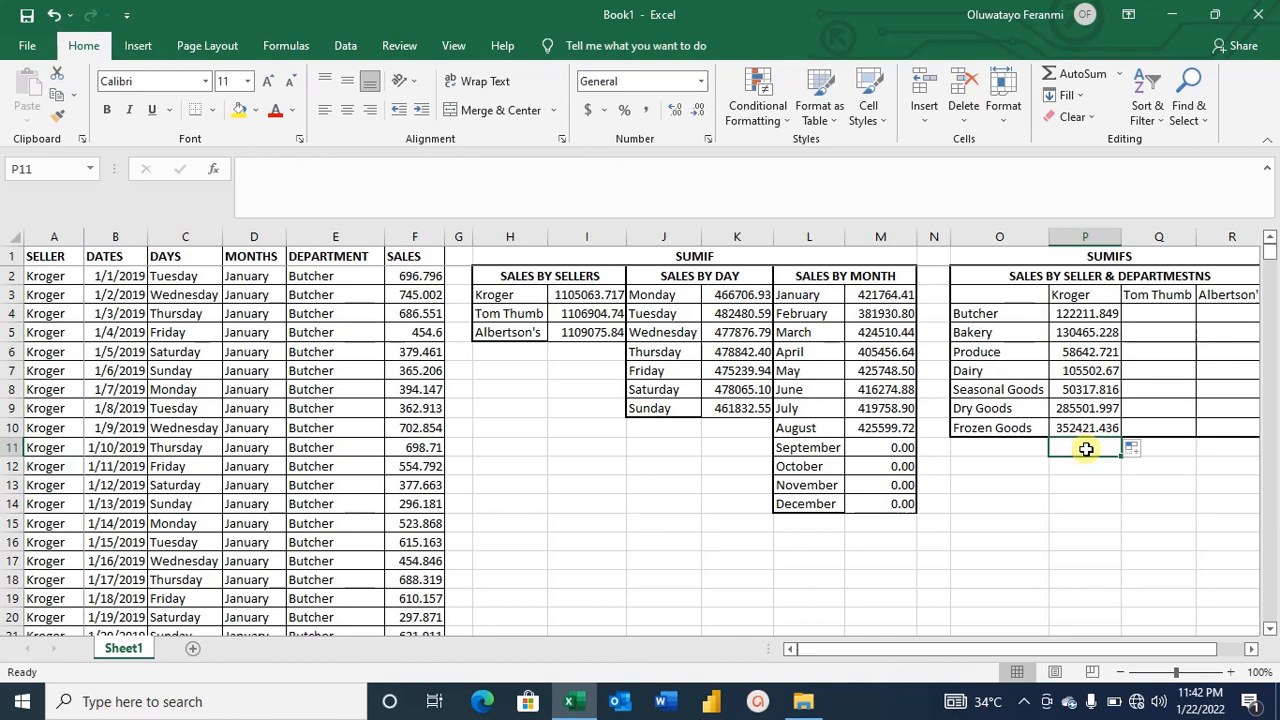
text(=)
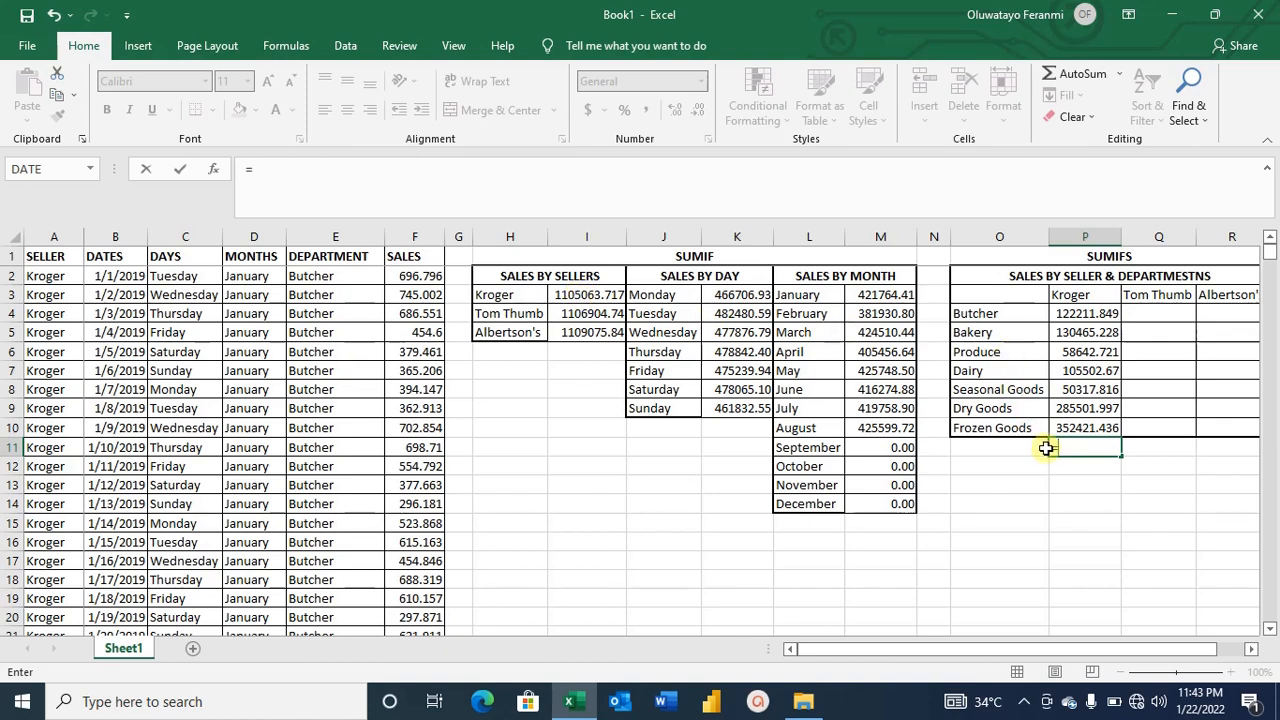
text(SUM)
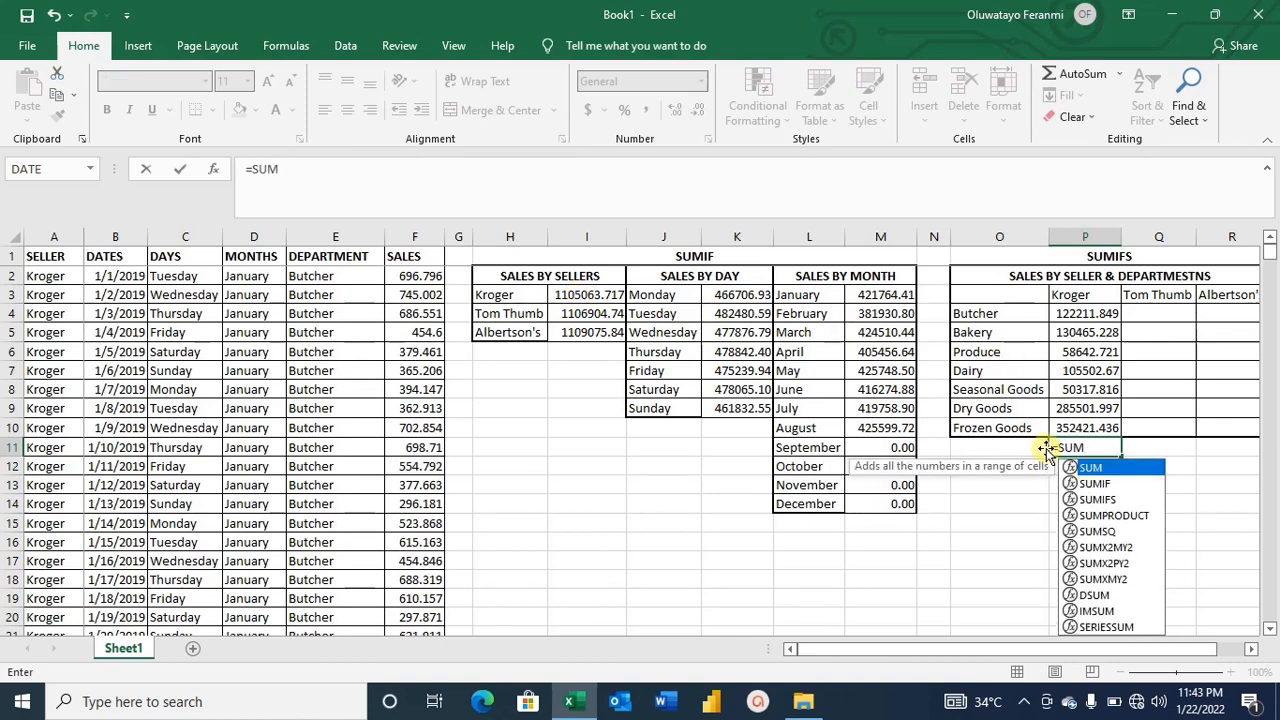
key(BackSpace)
key(BackSpace)
key(BackSpace)
key(BackSpace)
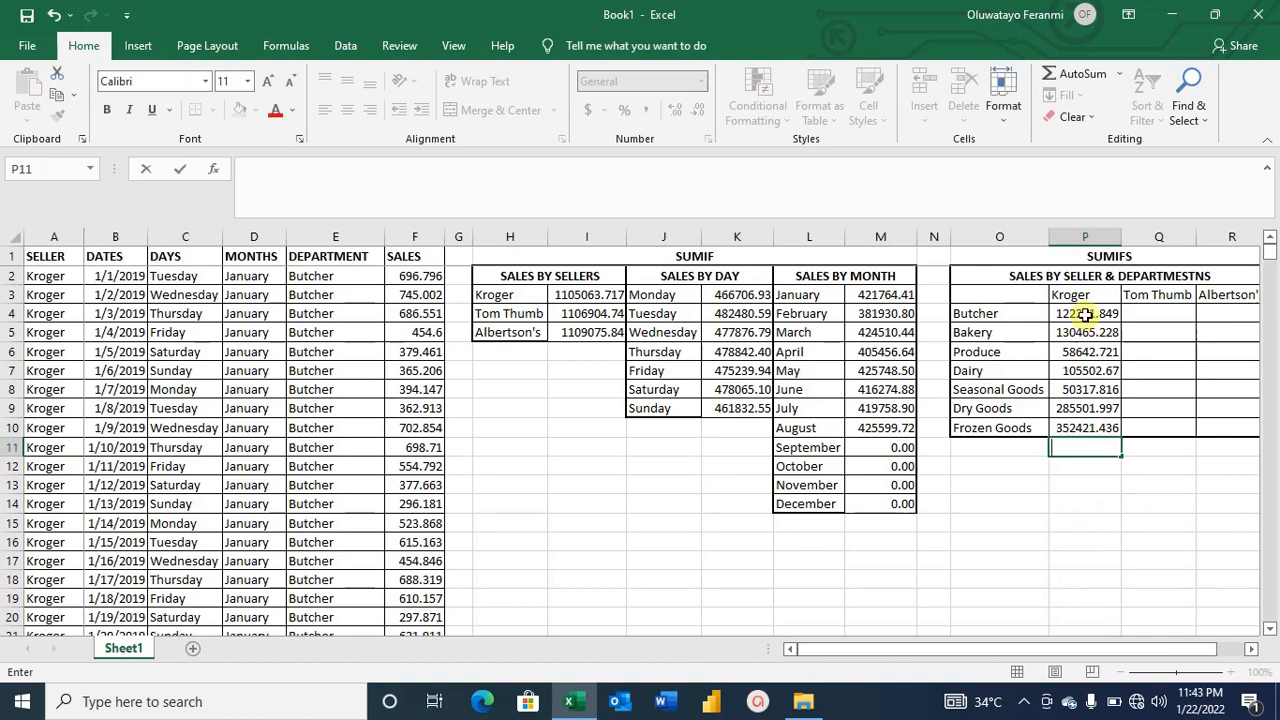
Total the Kroger department sums from Butcher through Frozen Goods with AutoSum in the cell below.
drag(1085, 314, 1085, 408)
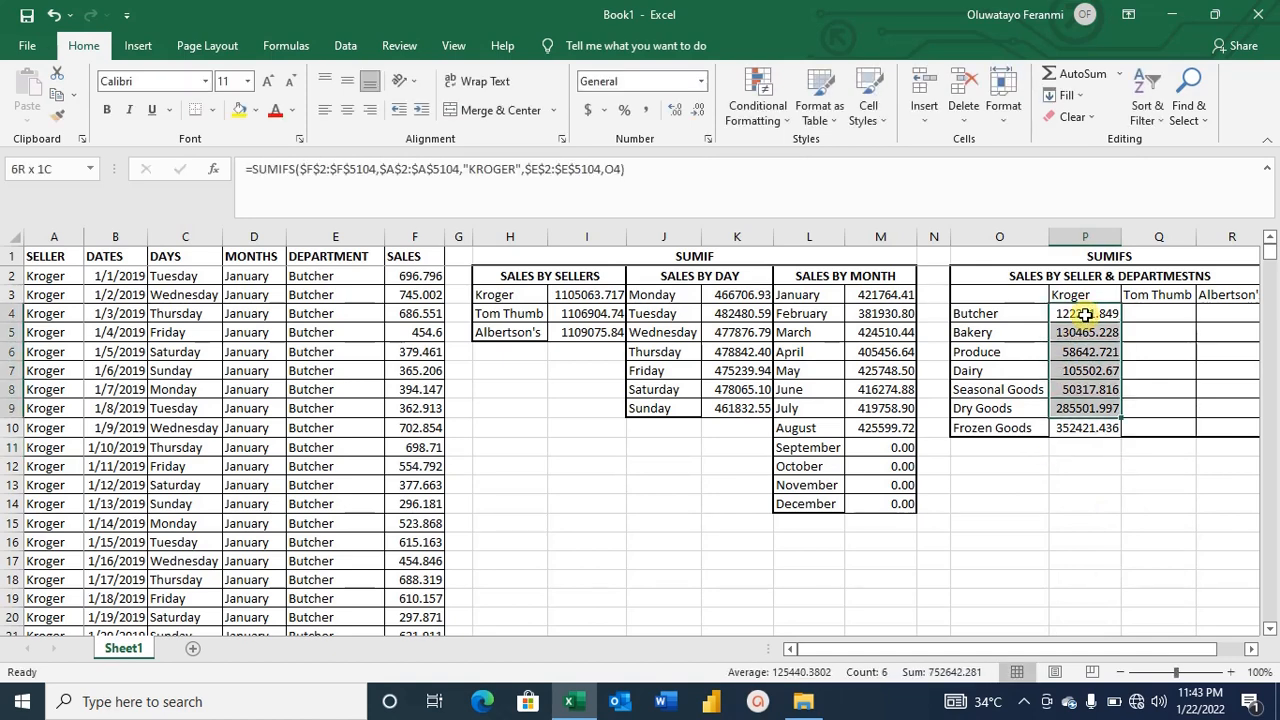
key(shift+Down)
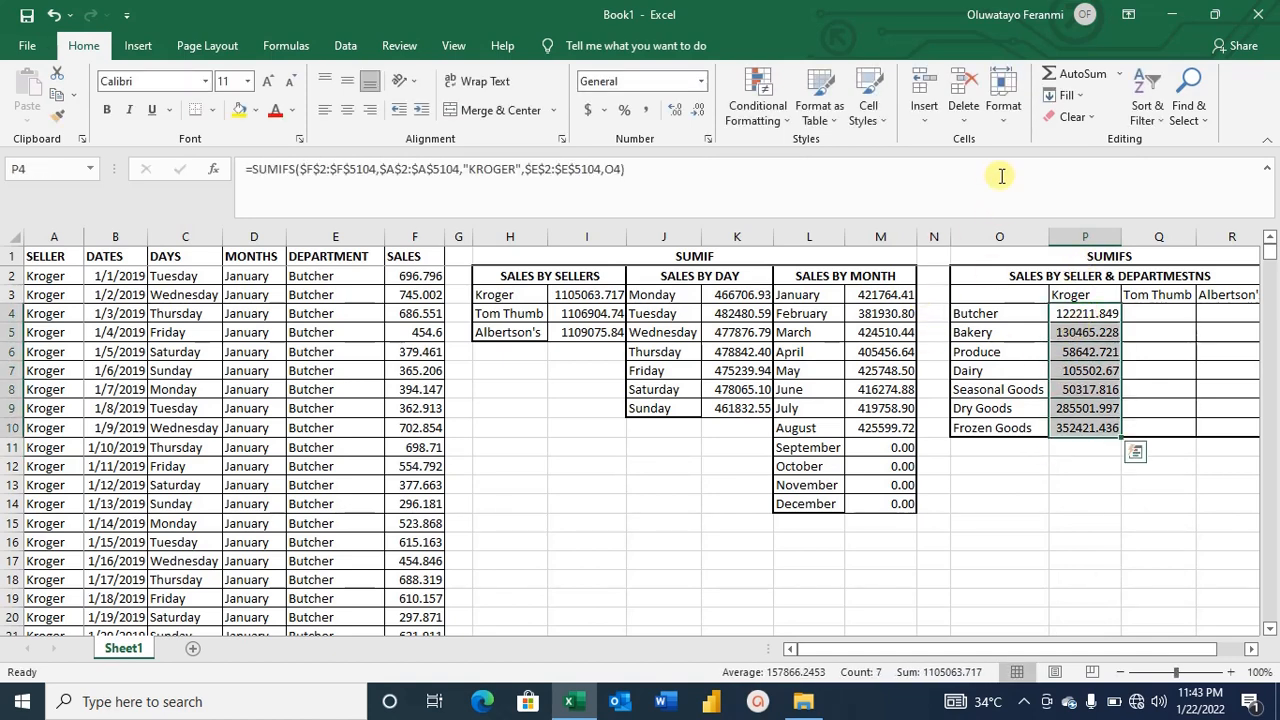
click(1078, 76)
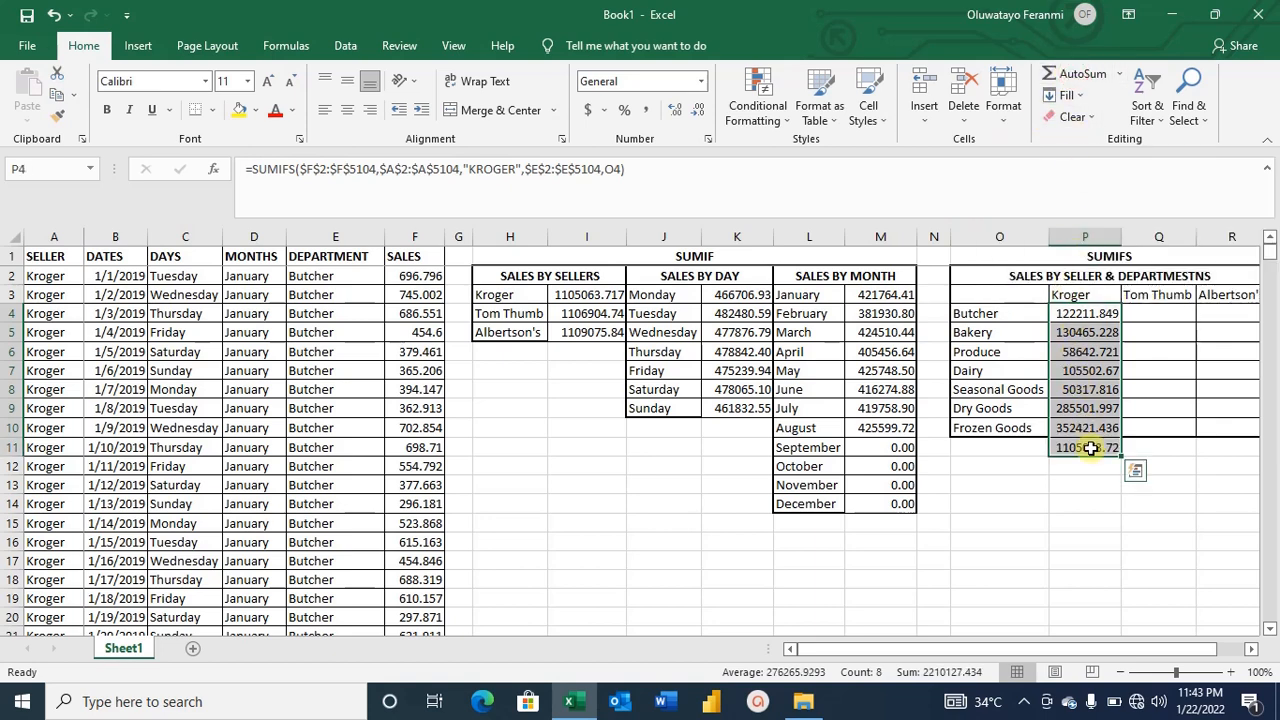
Reduce the decimal places of the three sales-by-seller totals by one.
click(605, 295)
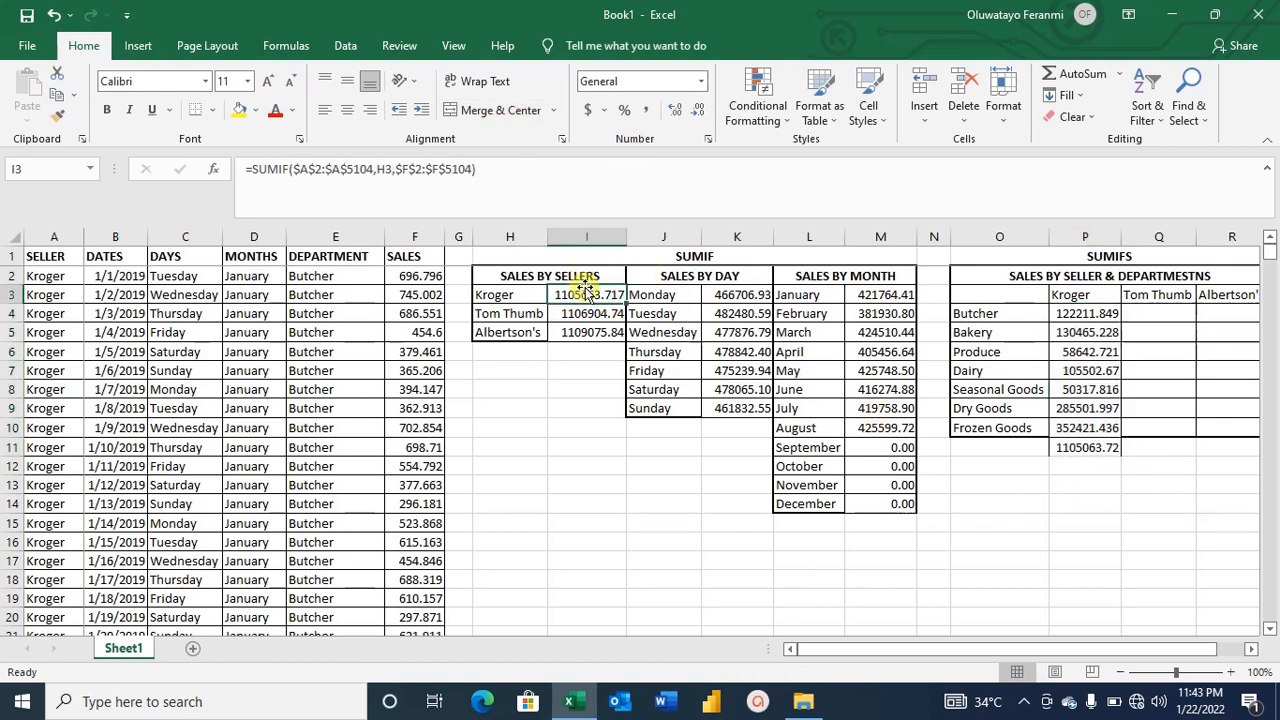
drag(587, 290, 595, 334)
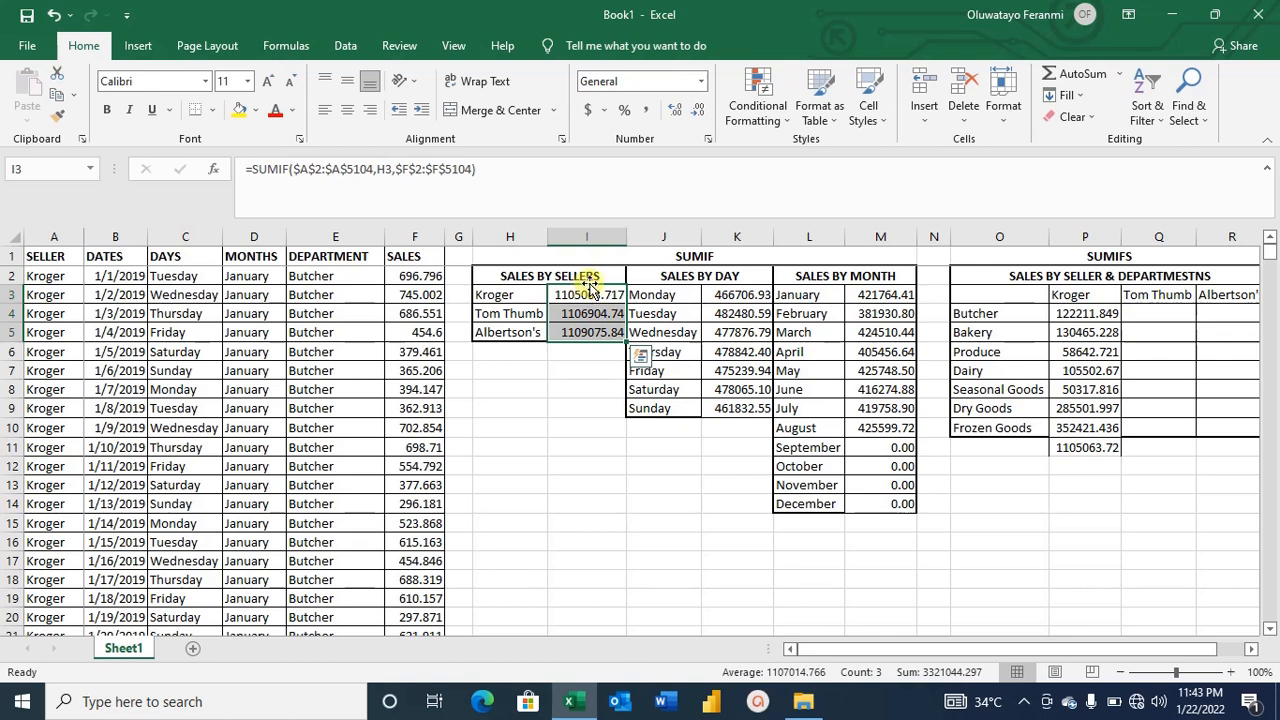
click(697, 106)
Compare the Kroger department grand total with the Kroger total in the sales-by-seller table.
click(1063, 518)
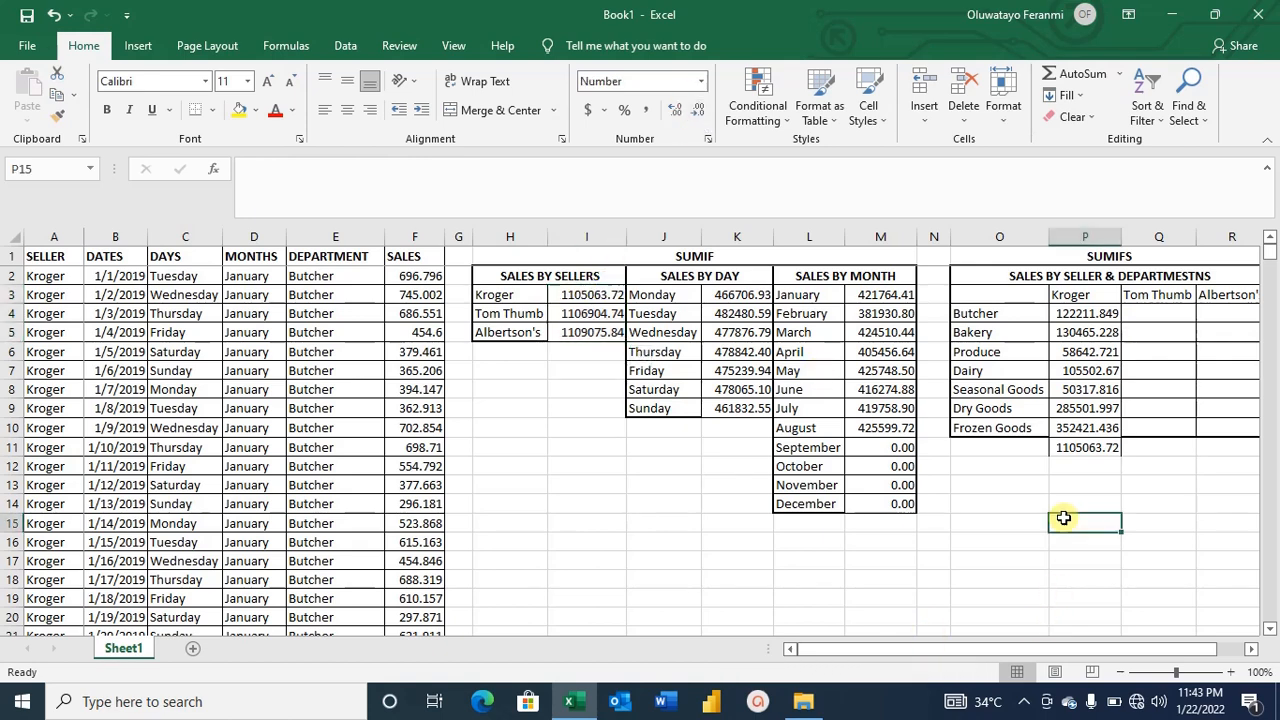
click(1087, 447)
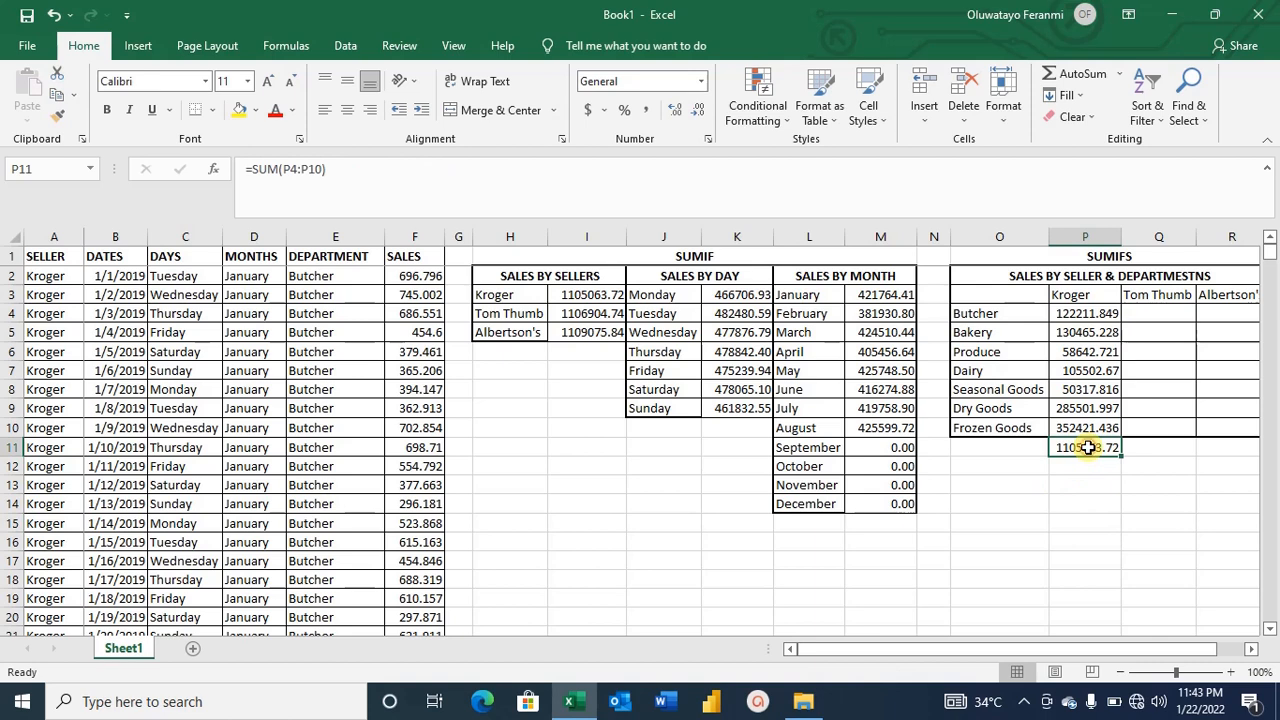
click(604, 298)
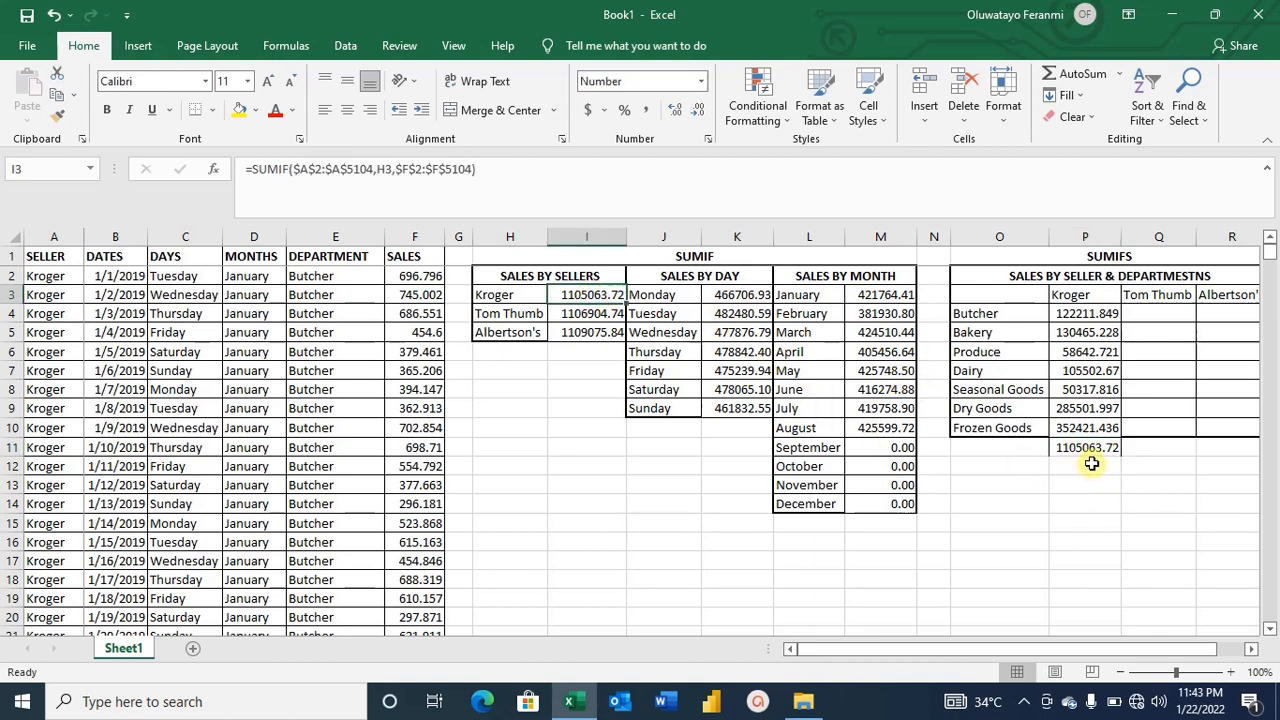